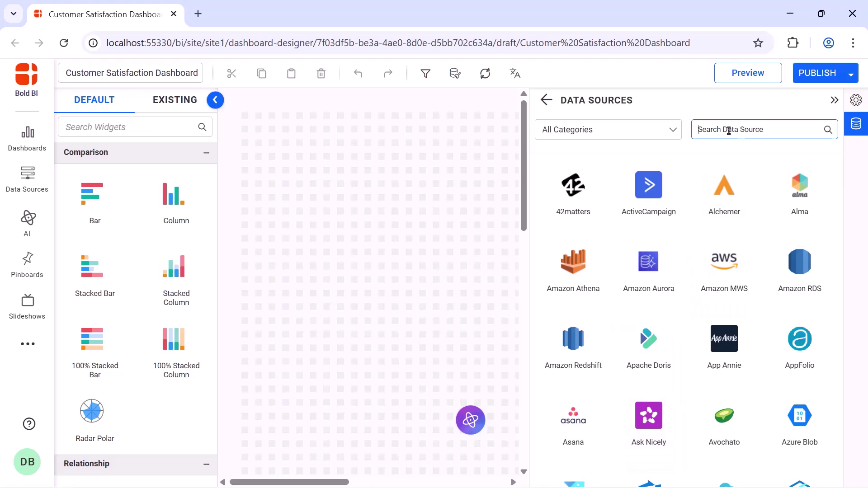
Create a new PostgreSQL data source and name it Customer Satisfaction Data
text(post)
click(658, 195)
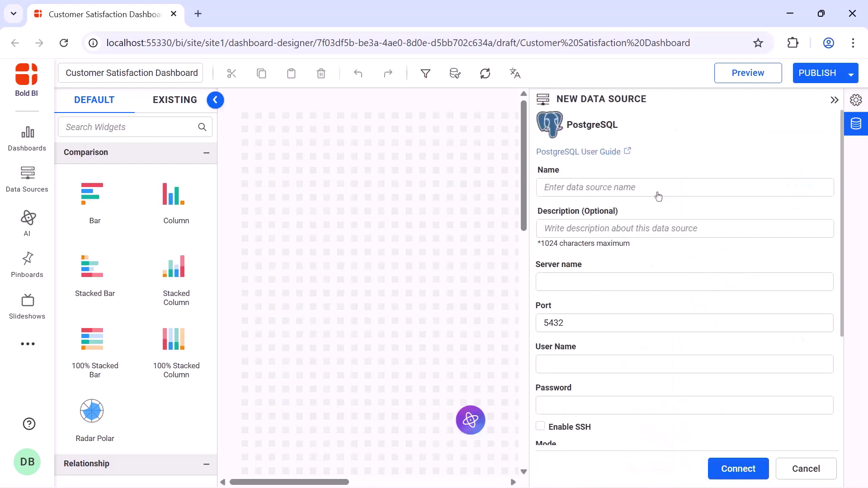
click(658, 193)
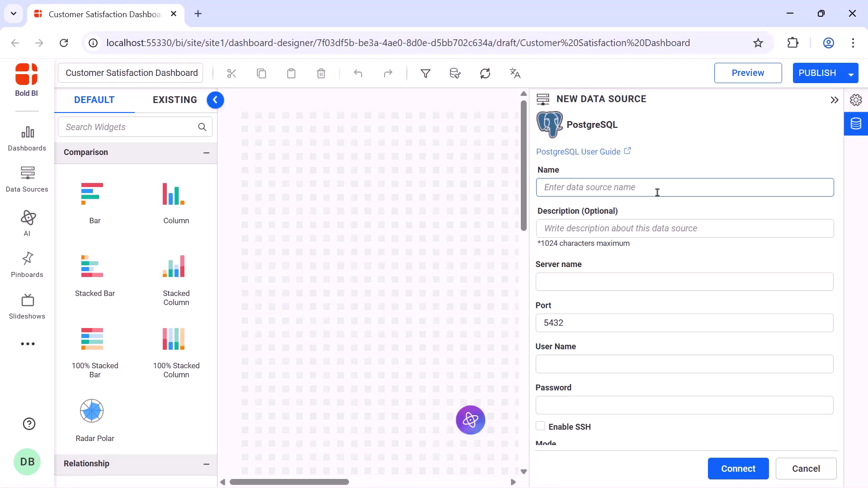
text(Customer Satisfaction Data)
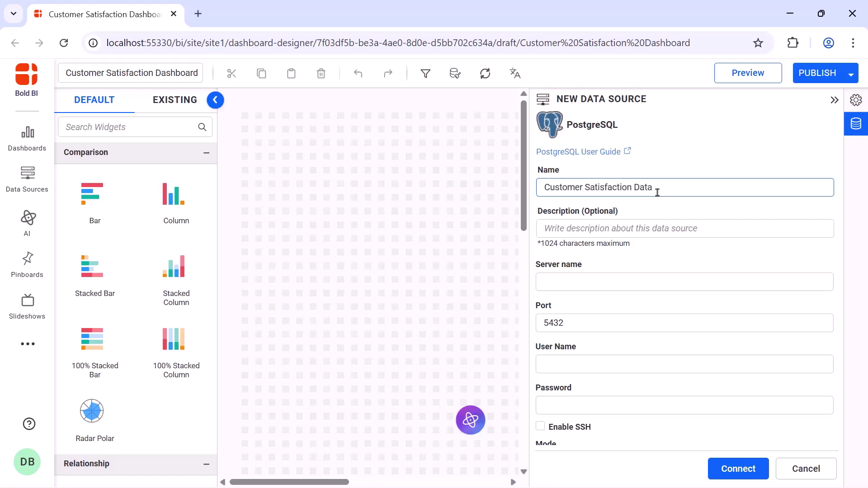
Fill in the PostgreSQL connection's server name, port and user name
click(656, 277)
key(ctrl+v)
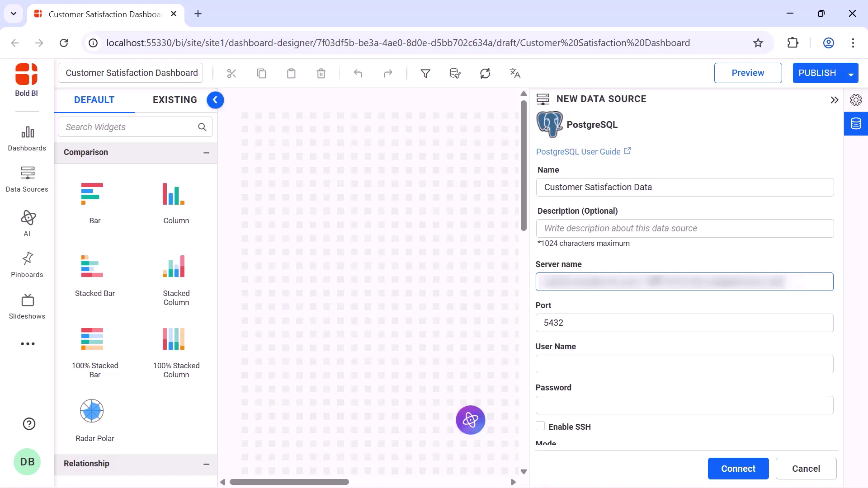
click(658, 325)
key(ctrl+a)
key(BackSpace)
key(ctrl+v)
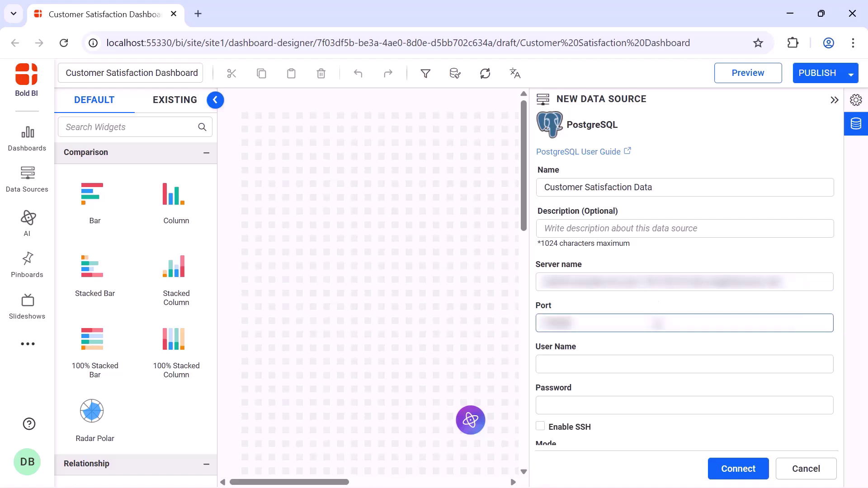
click(659, 361)
key(ctrl+v)
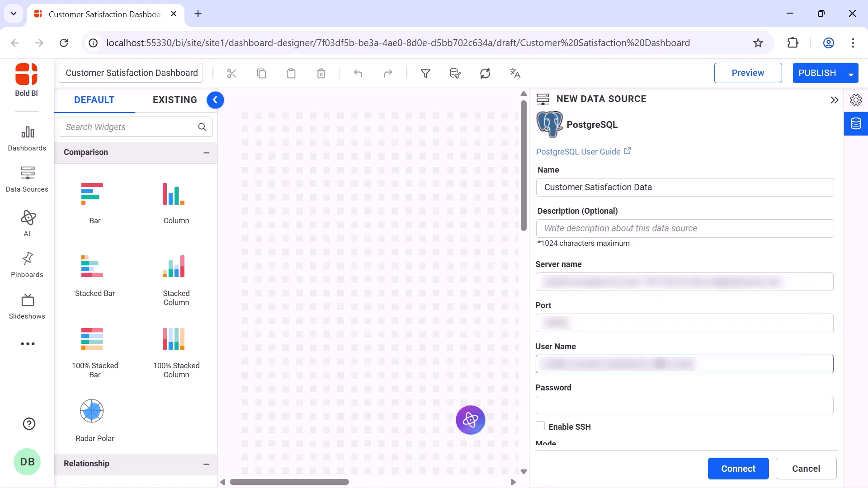
Enter the database password, set the database to sample-dashboards and connect to the PostgreSQL server
click(655, 405)
key(ctrl+v)
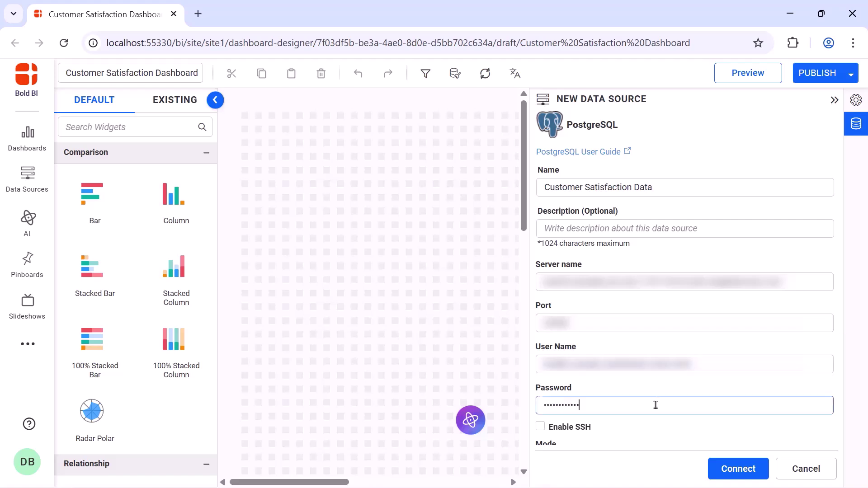
scroll(655, 405, down, 4)
click(665, 333)
text(sample-dashboards)
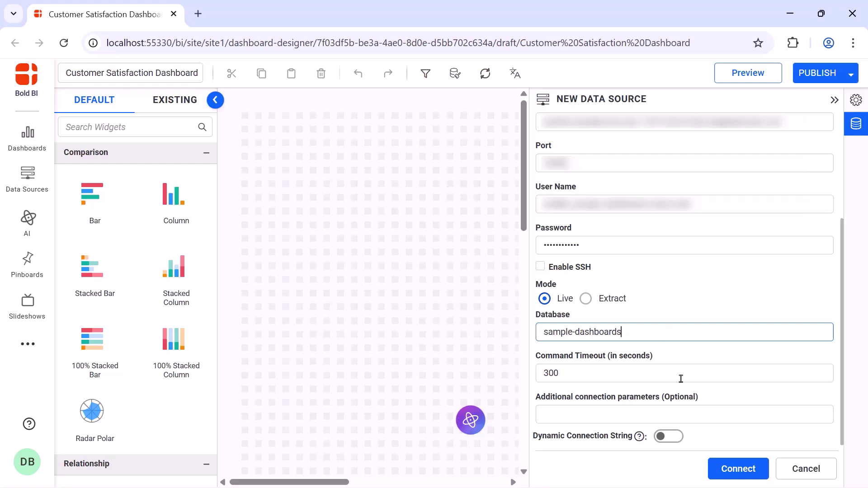
click(720, 468)
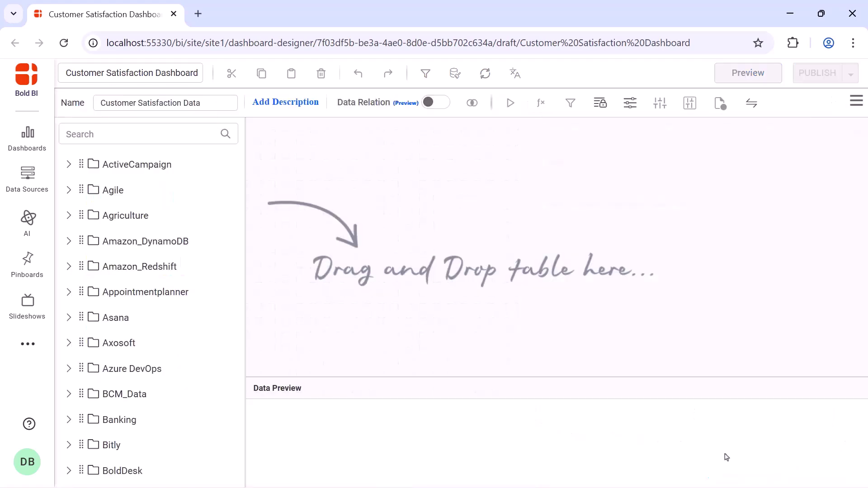
In code mode, enter a SELECT query for all fields of Agile.Customer_Satisfaction_Agile and execute it with expression validation
click(856, 102)
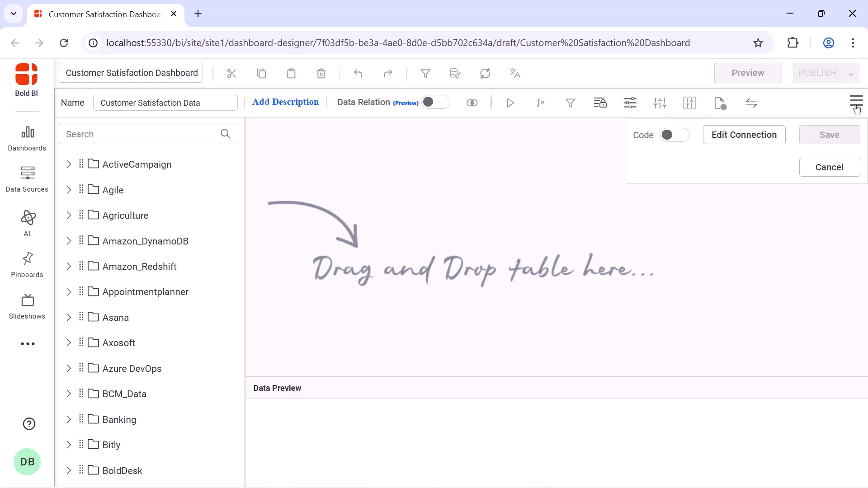
click(678, 135)
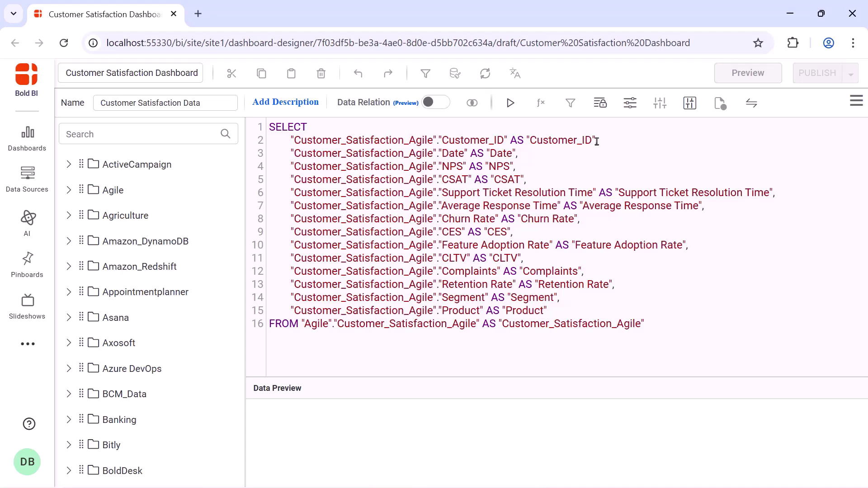
click(510, 103)
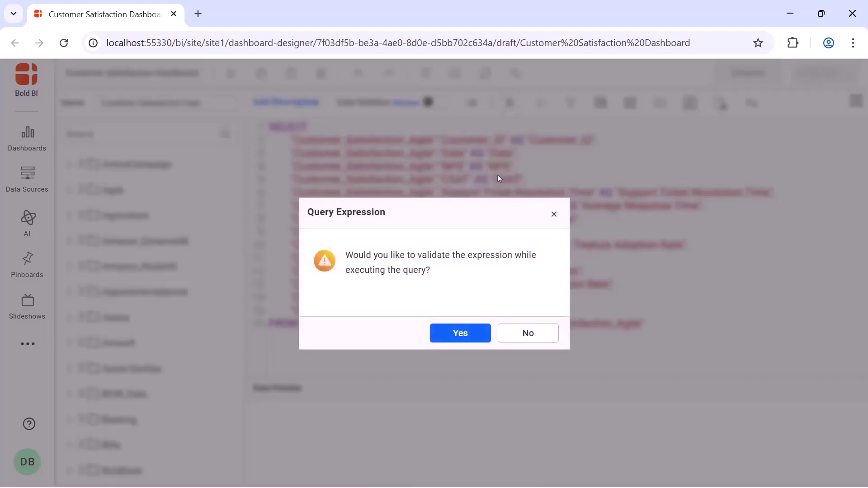
click(459, 331)
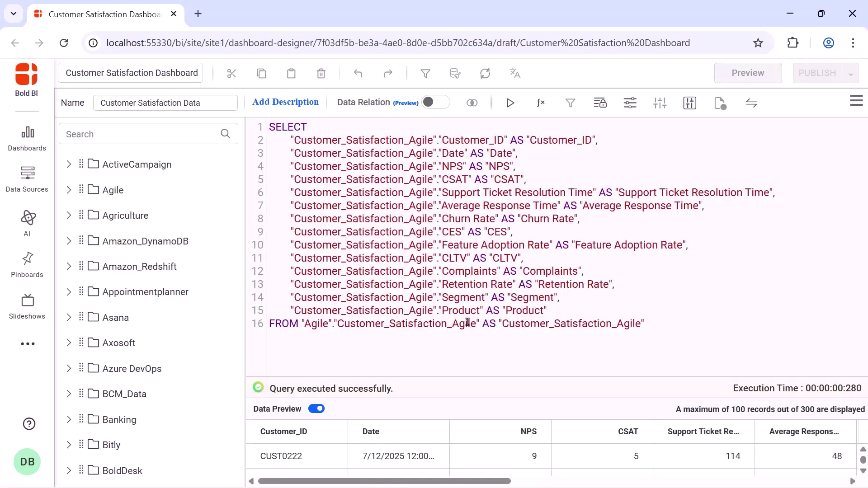
Save the Customer Satisfaction Data source and collapse the data source list
click(858, 108)
click(830, 135)
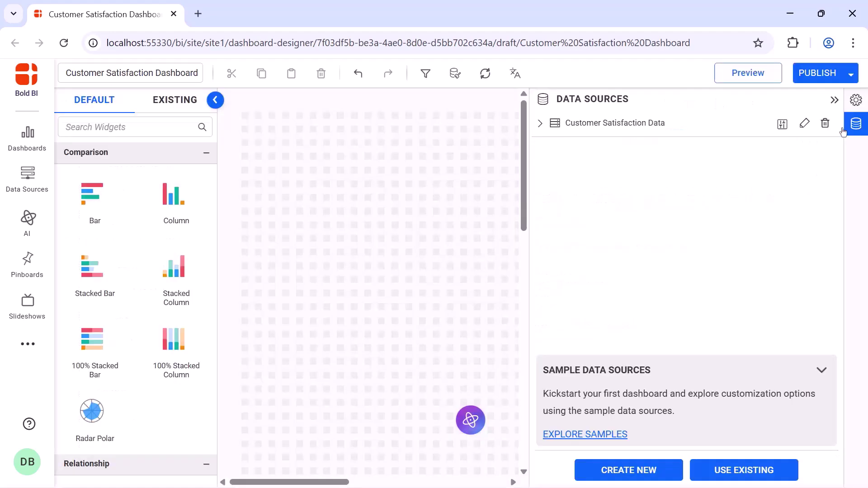
click(835, 101)
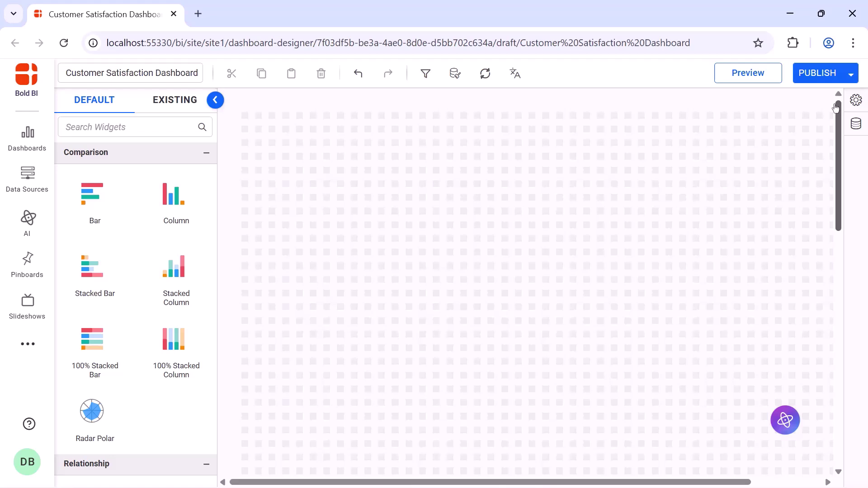
Add a Combo Box widget at the canvas's upper-left corner and enlarge it
click(183, 123)
text(combo)
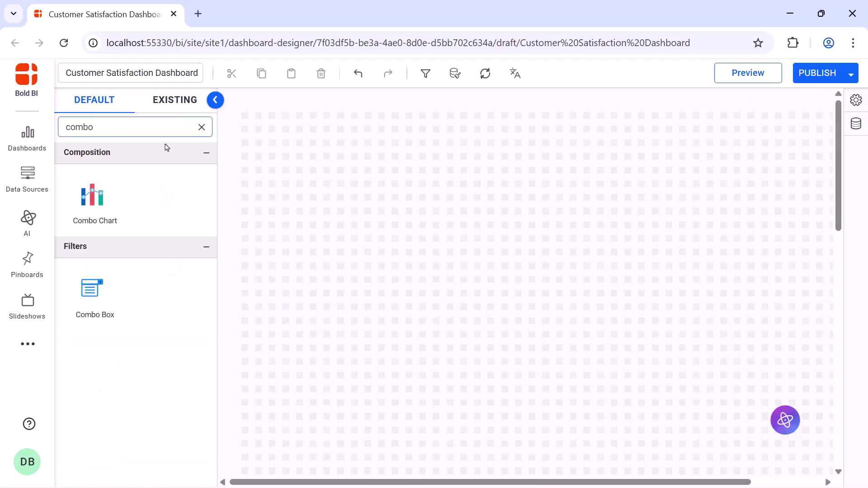
drag(85, 289, 248, 118)
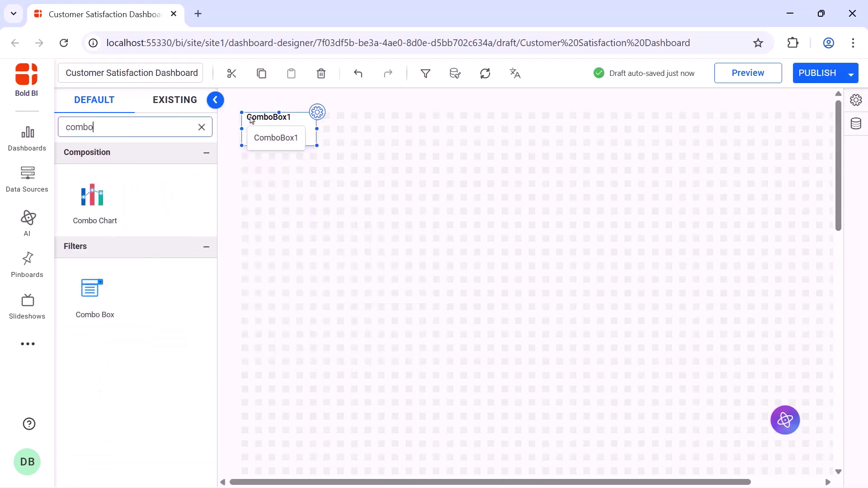
drag(316, 145, 362, 177)
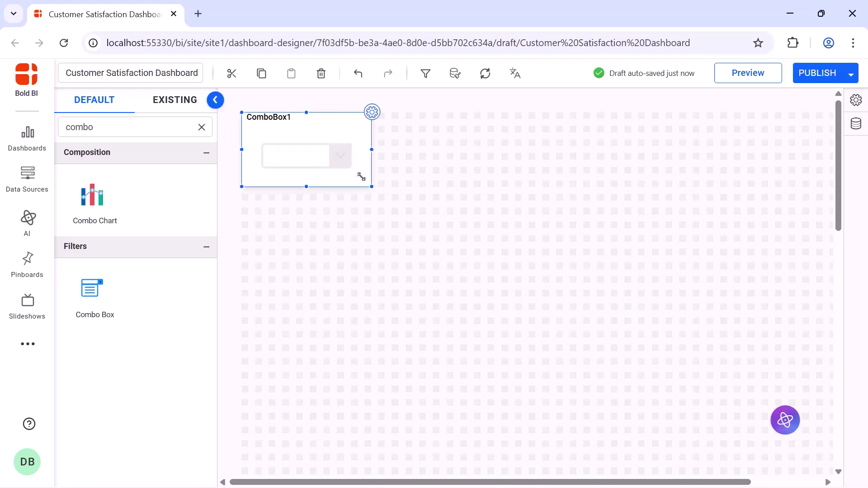
Rename the combo box as Products and assign the Product dimension as its value
click(372, 112)
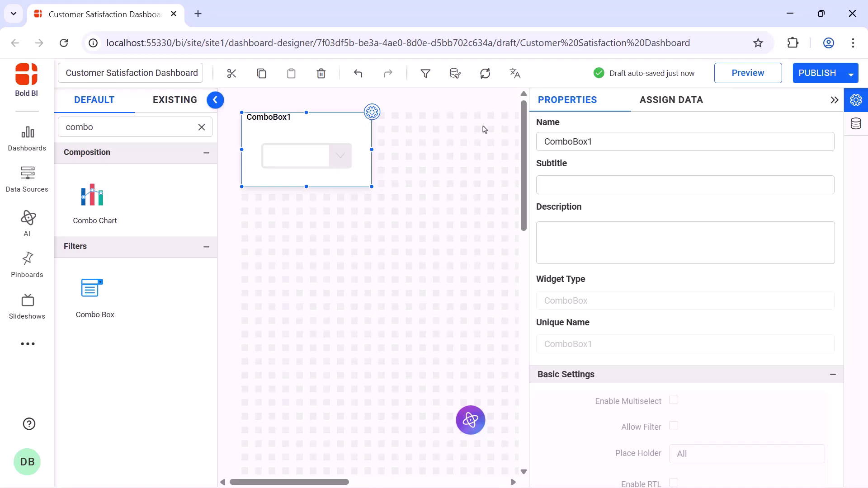
click(624, 141)
key(ctrl+a)
text(Products)
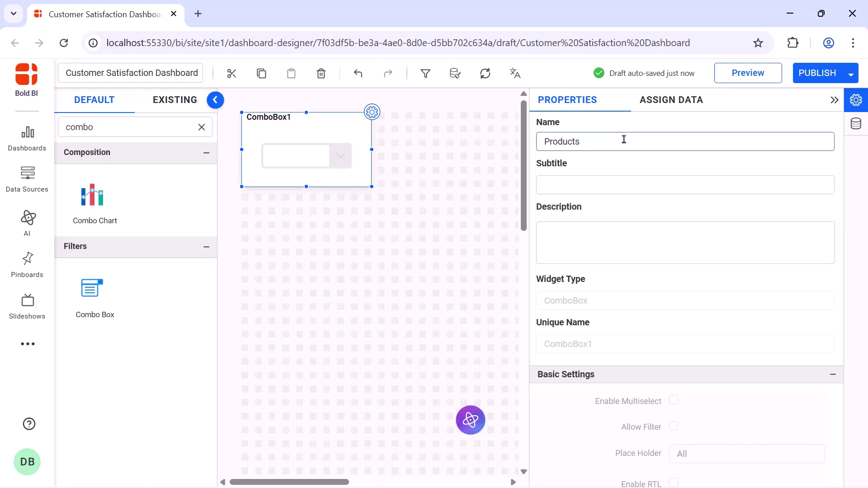
click(662, 112)
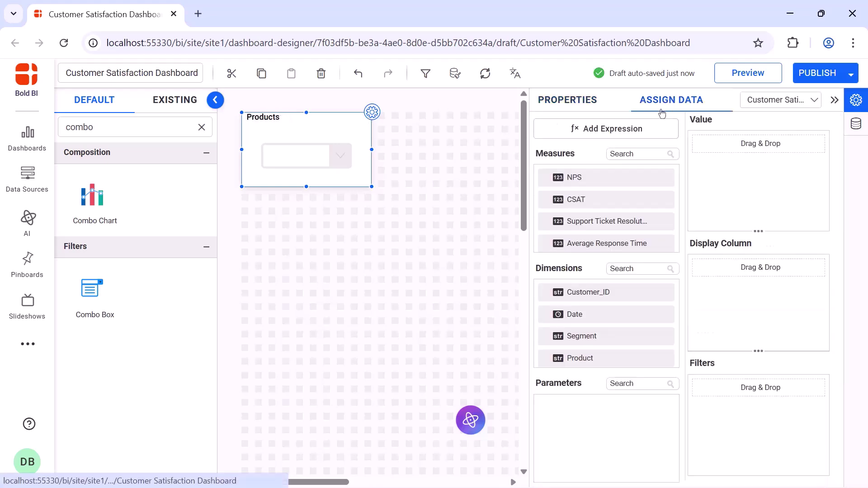
drag(619, 360, 710, 200)
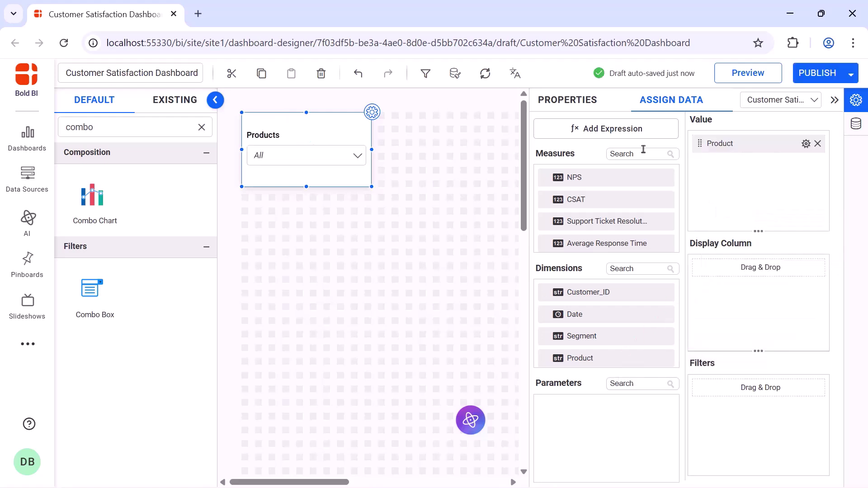
Enable multiselect and filtering for the Products combo box and disable Persist Virtual Selection
click(582, 104)
scroll(674, 168, down, 5)
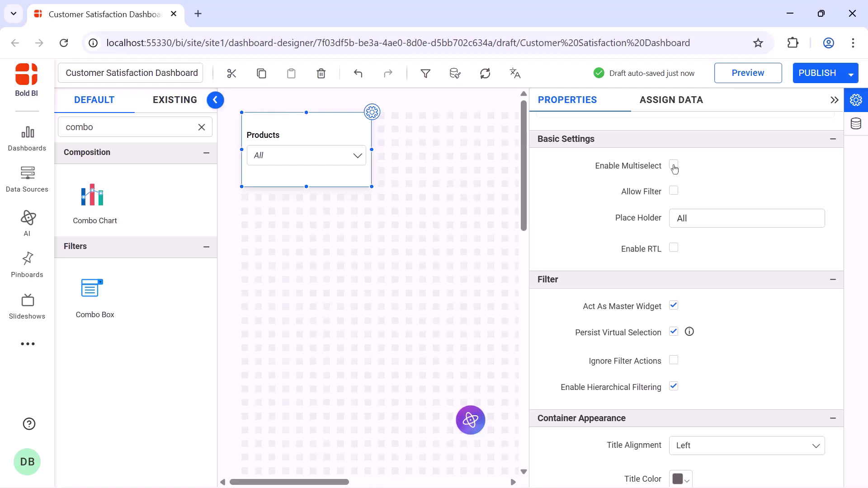
click(674, 165)
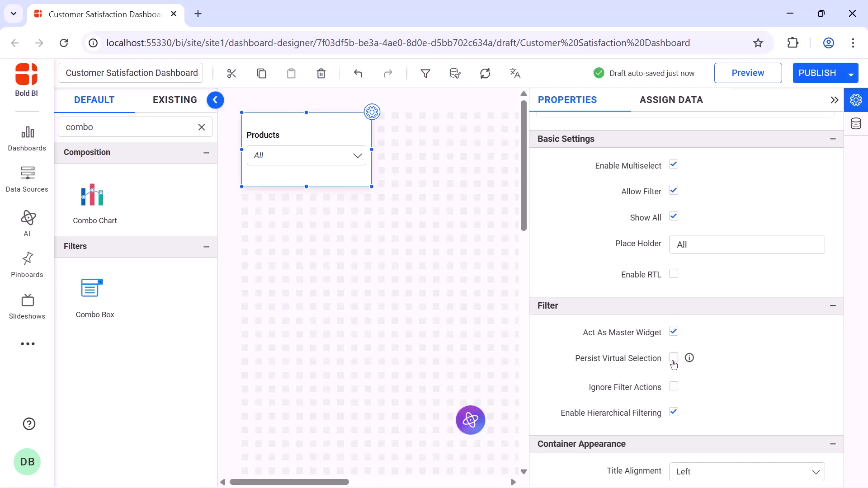
Disable automatic title font sizing for the Products combo box and set its title font size to 16
scroll(674, 364, down, 7)
click(674, 224)
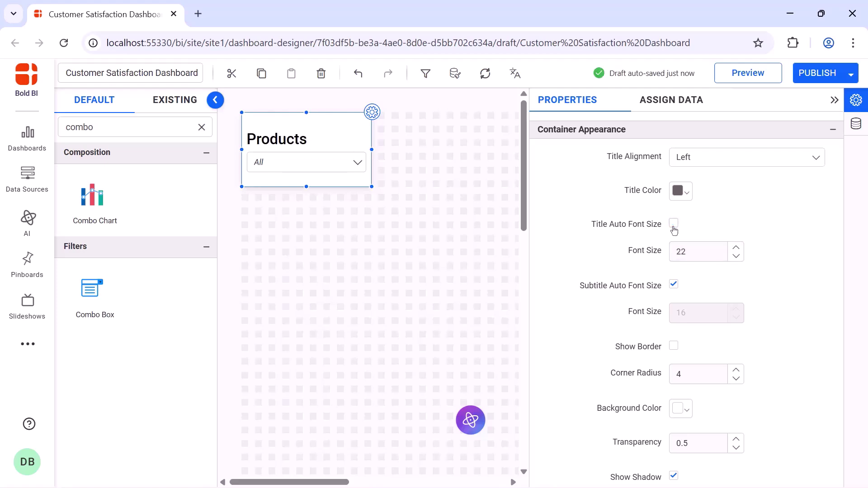
double_click(706, 249)
text(16)
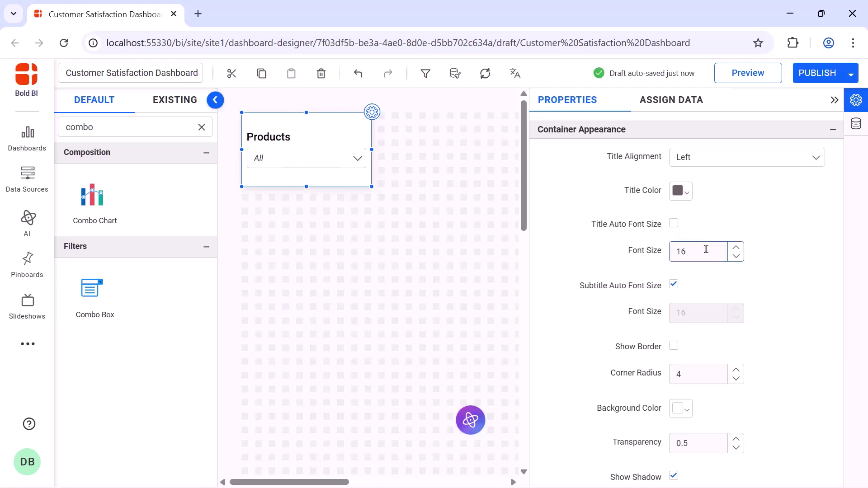
click(835, 101)
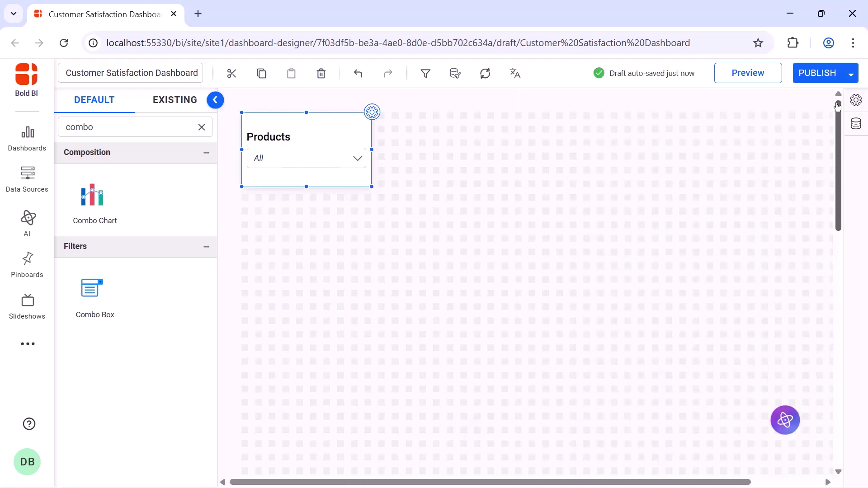
Add a Number Card widget beside the Products combo box and enlarge it to the same size
click(201, 127)
text(num)
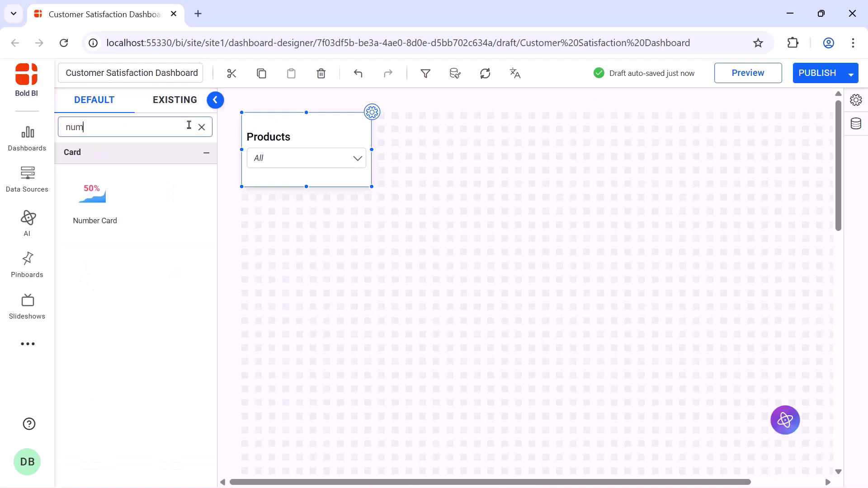
drag(92, 192, 382, 118)
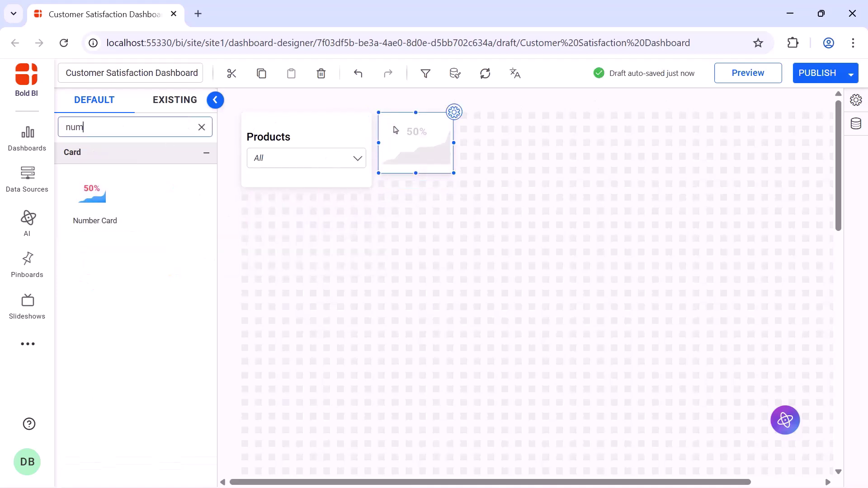
drag(453, 173, 502, 178)
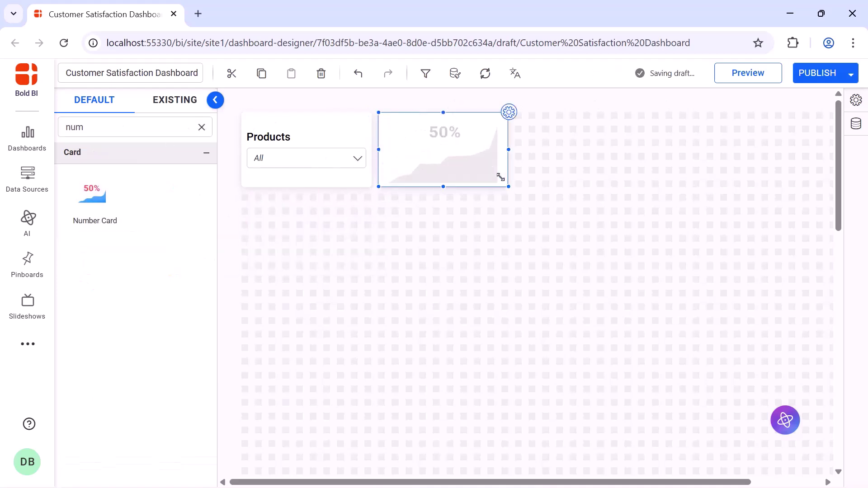
Rename the number card as Avg. Resolution Time
click(509, 113)
click(636, 140)
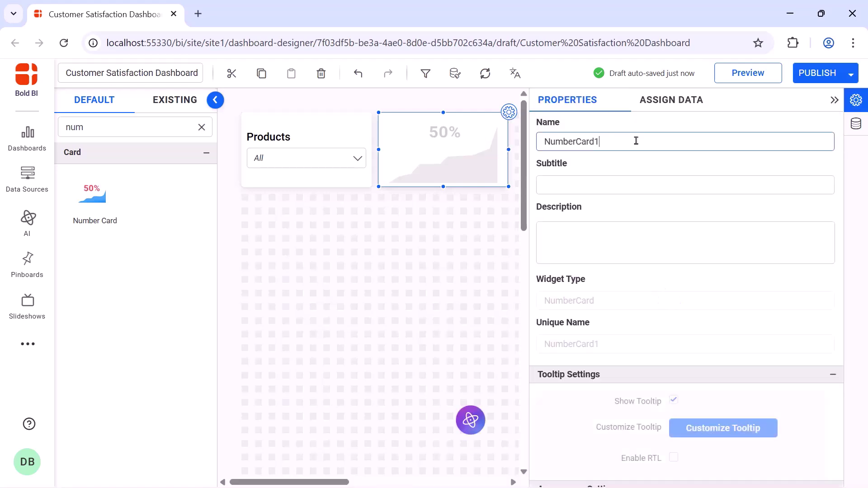
double_click(636, 140)
text(Avg. Resolution Time)
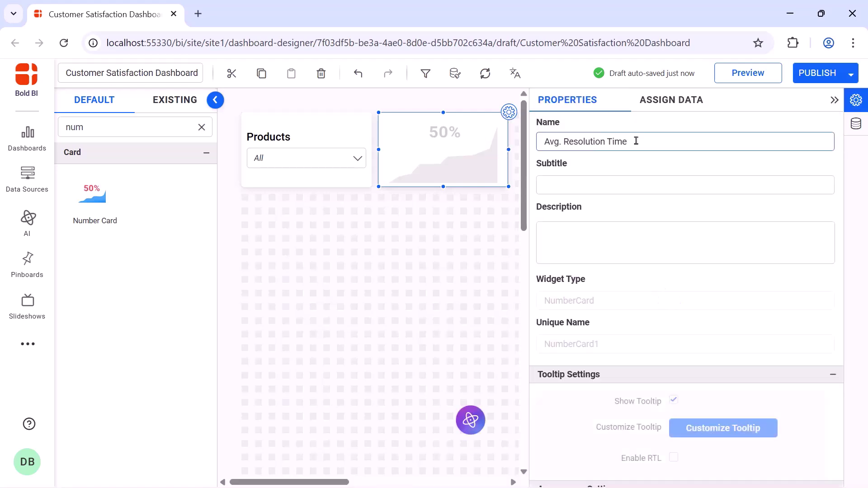
Assign Support Ticket Resolution Time as the number card's measure and set its aggregation to Average
click(670, 108)
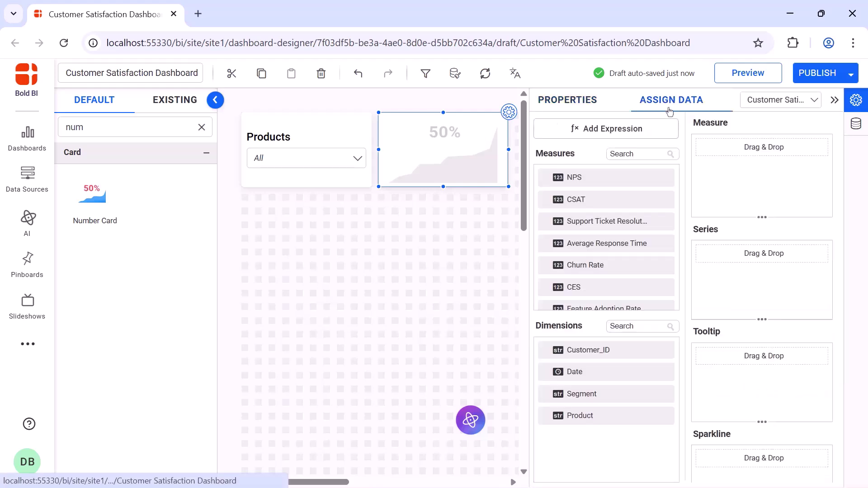
drag(632, 221, 704, 186)
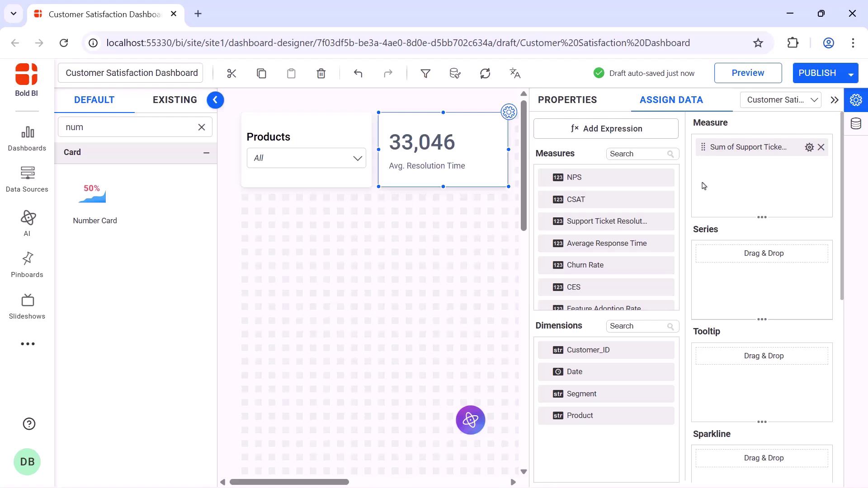
click(810, 147)
click(802, 230)
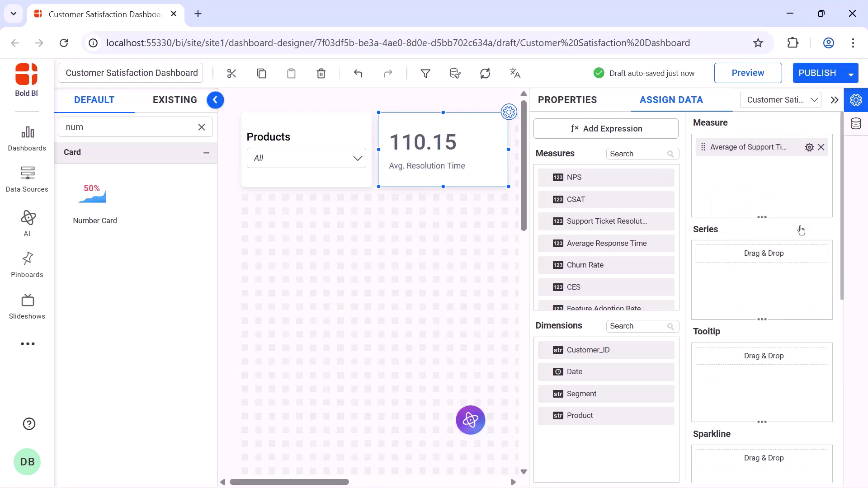
Format the Avg. Resolution Time card's measure by appending the text Min(s) after the value
click(810, 147)
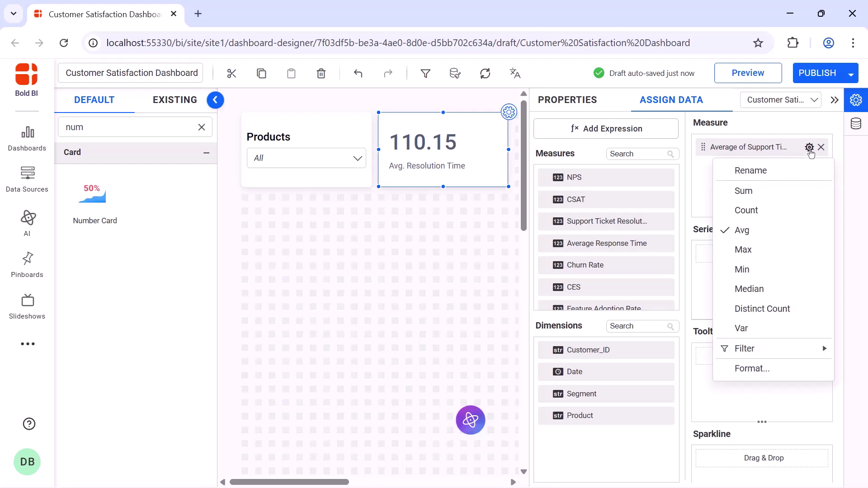
click(801, 369)
click(447, 385)
text(Min(s))
click(527, 409)
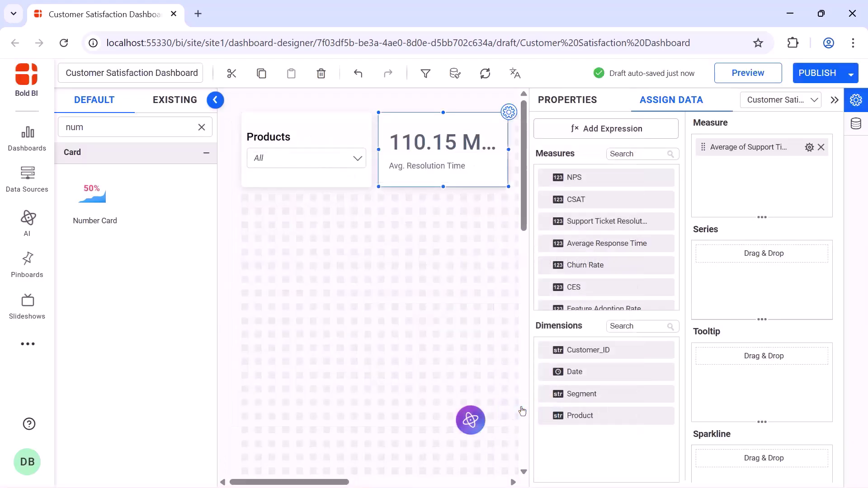
Assign Date to the Avg. Resolution Time card's sparkline and group it by WeekYear
drag(575, 375, 704, 461)
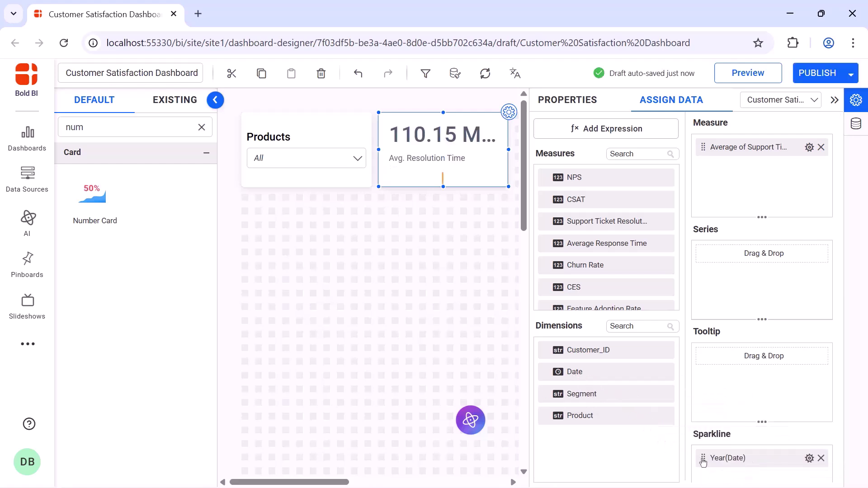
click(809, 458)
mouse_move(752, 402)
click(643, 296)
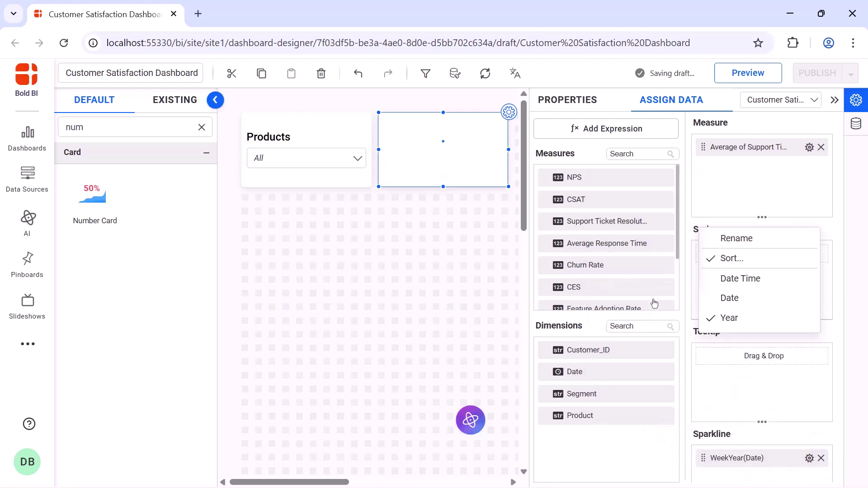
Disable automatic font sizing for the Avg. Resolution Time card's measure and set its font size to 20
click(561, 111)
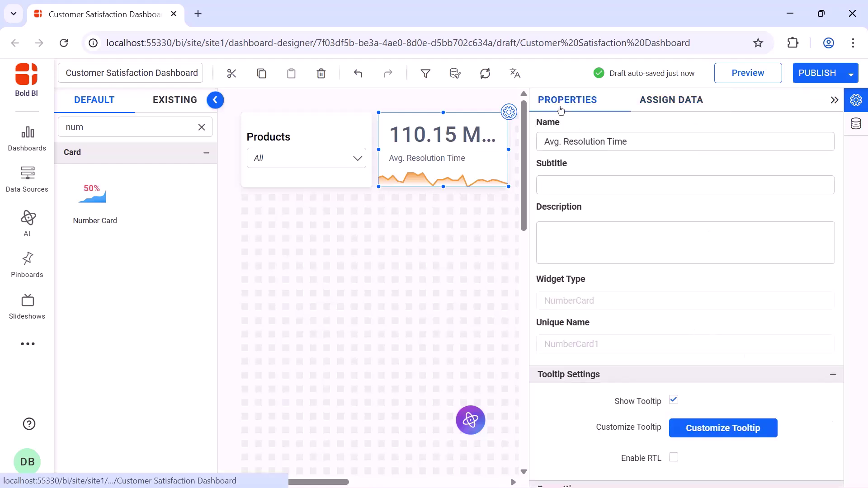
scroll(674, 231, down, 10)
click(674, 231)
click(696, 283)
text(20)
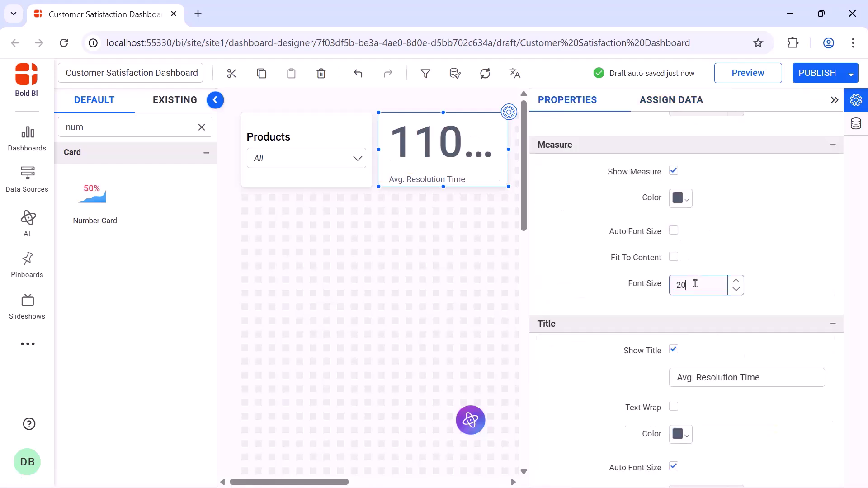
key(Return)
Disable automatic title font sizing on the Avg. Resolution Time card, keeping size 16, and set the title position to Top
scroll(675, 276, down, 4)
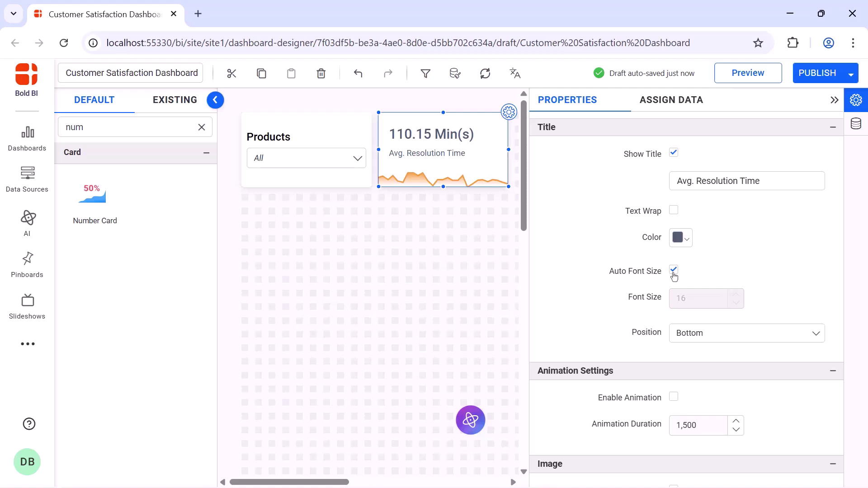
click(675, 273)
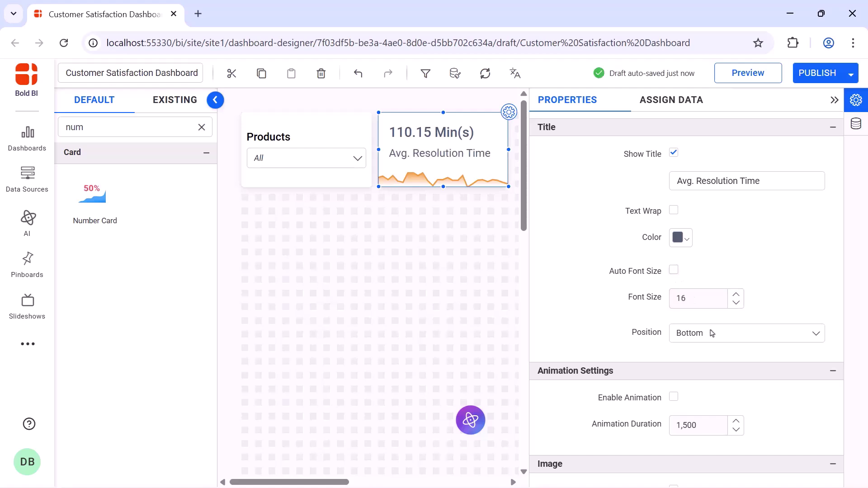
click(713, 334)
click(714, 354)
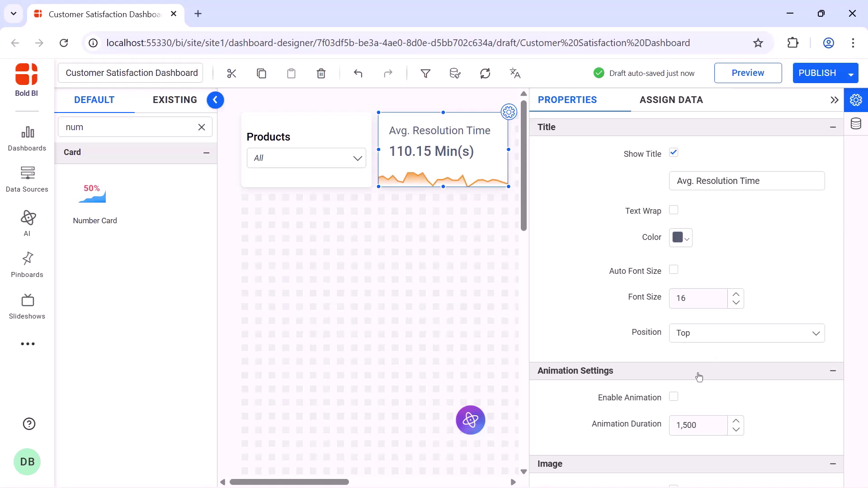
Enable animation for the Avg. Resolution Time card and change its sparkline color to pinkish purple
click(674, 398)
scroll(674, 400, down, 10)
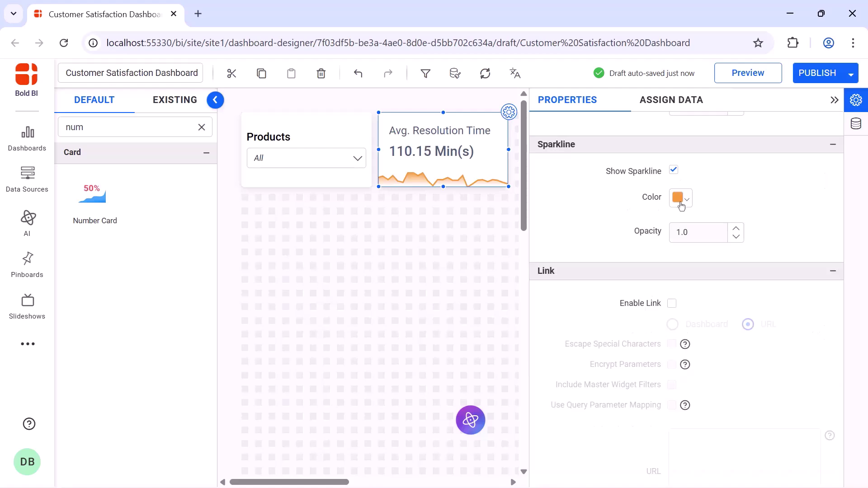
click(680, 198)
click(820, 260)
click(771, 373)
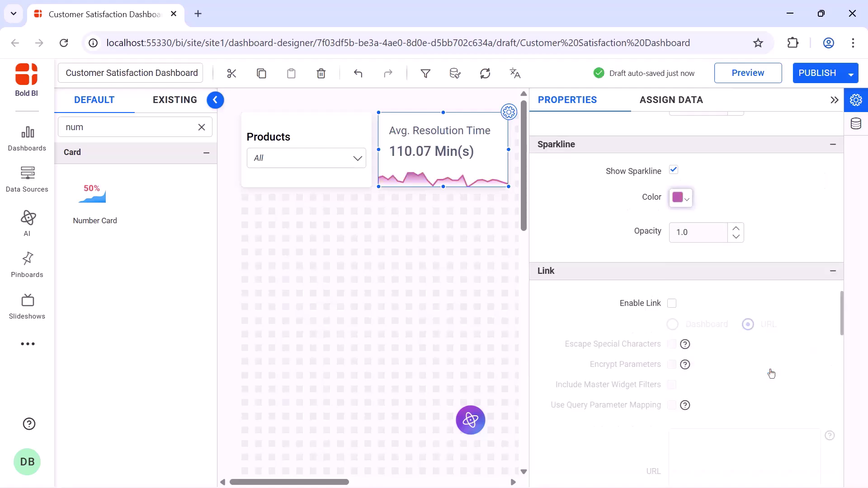
click(835, 100)
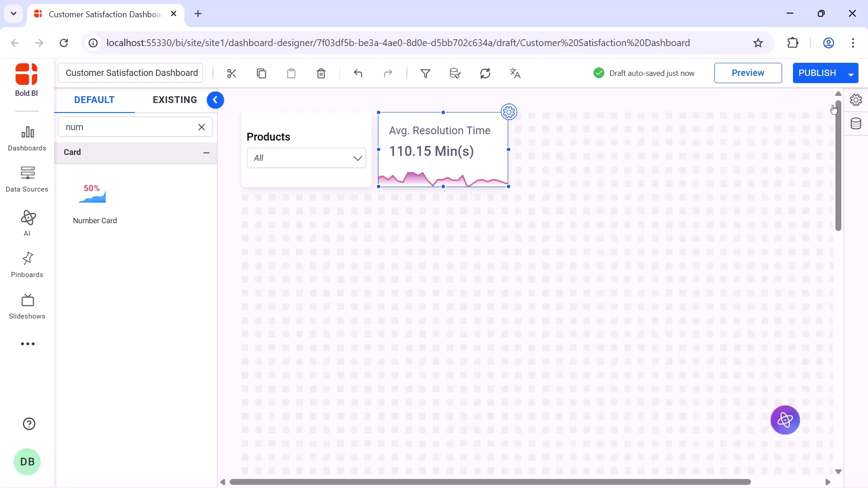
Add a Number Card beside the Avg. Resolution Time card at the same size and name it Avg. Response Time
drag(113, 219, 520, 120)
drag(590, 172, 632, 178)
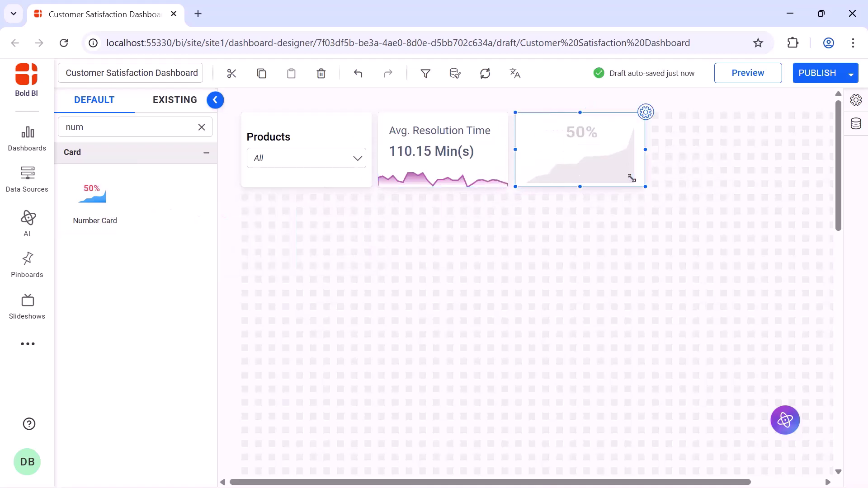
click(649, 119)
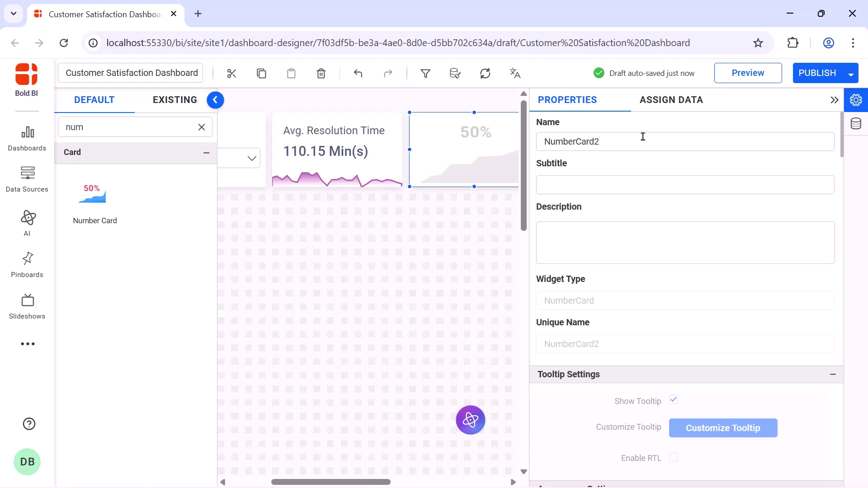
click(643, 137)
key(ctrl+a)
key(BackSpace)
text(Avg. Response Time)
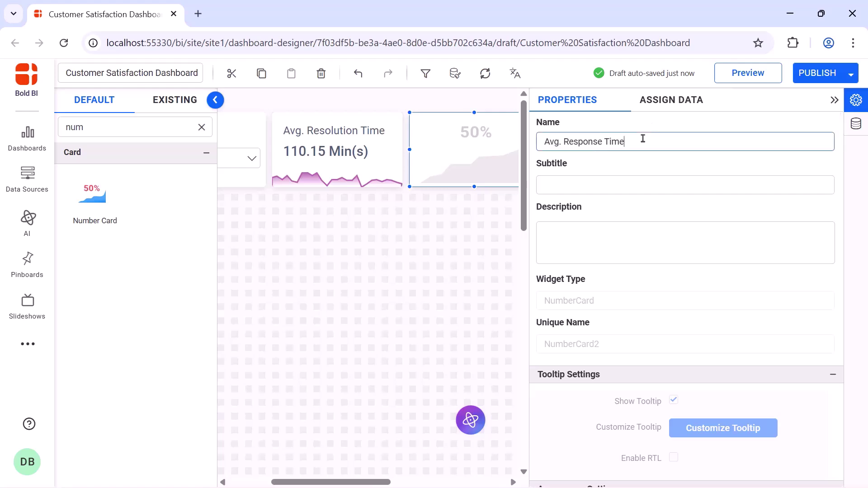
Assign Average Response Time as the new number card's measure and set its aggregation to Average
click(671, 100)
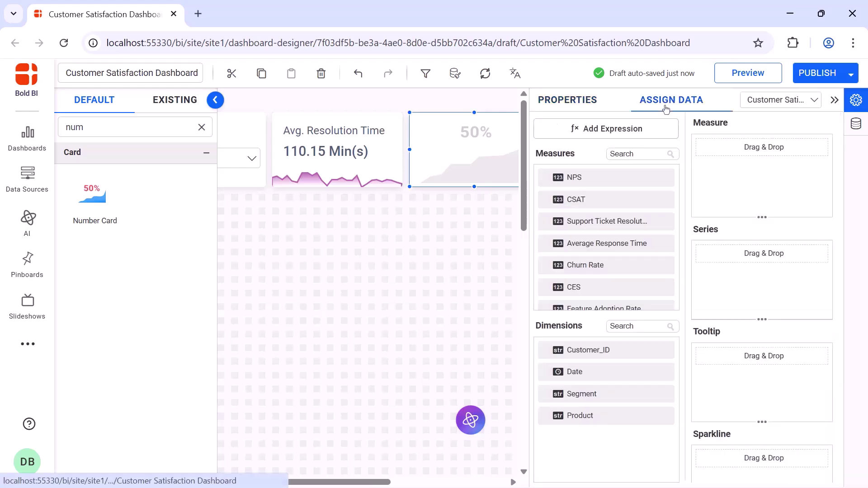
drag(625, 242, 709, 185)
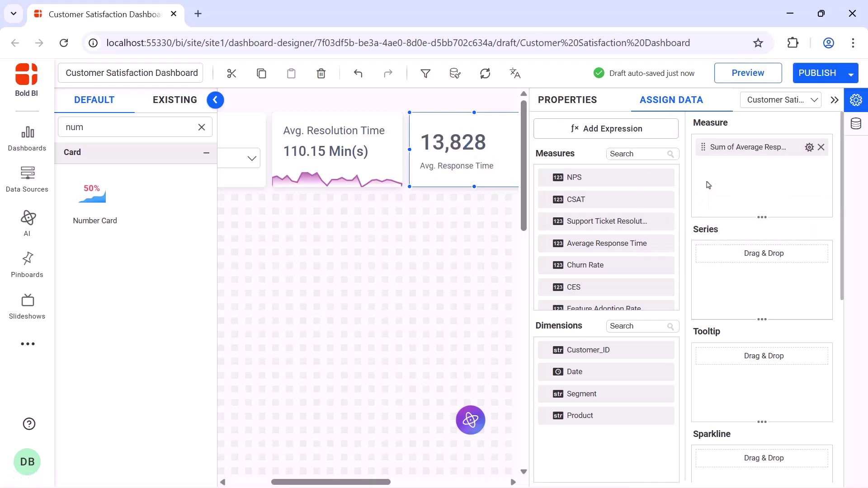
click(810, 147)
click(794, 229)
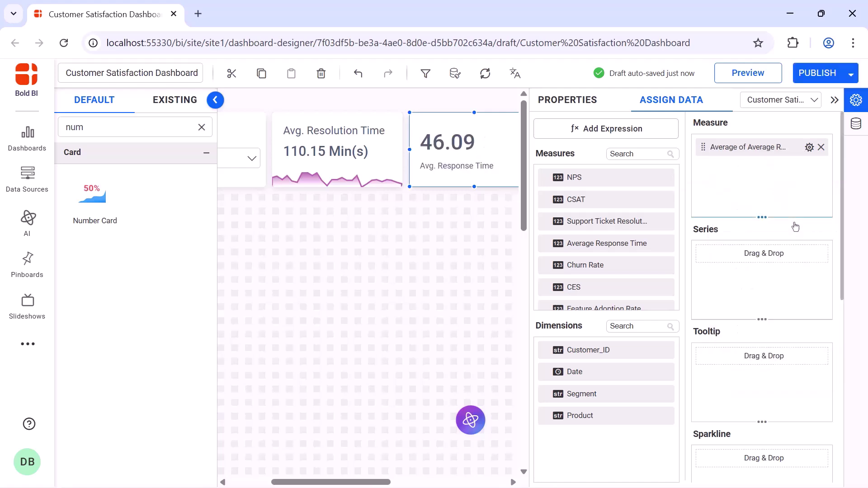
Format the Avg. Response Time card's measure by appending the text Min(s) after the value
click(809, 148)
click(799, 368)
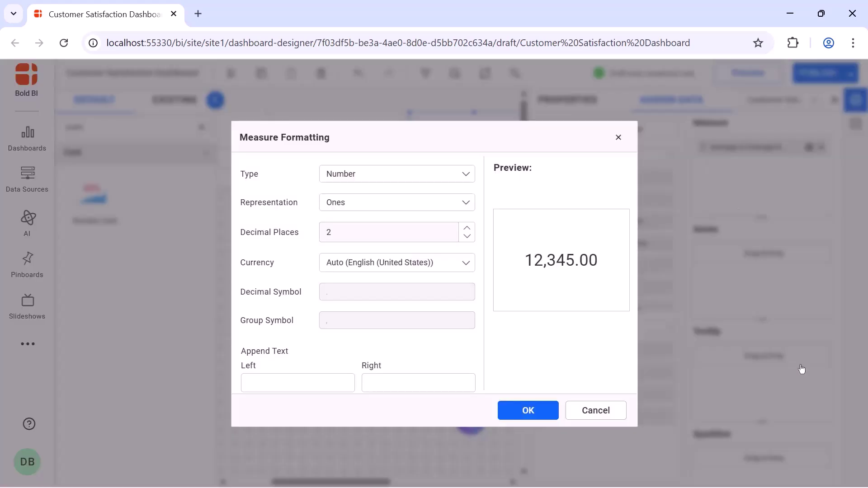
click(461, 385)
text(Min(s))
click(511, 416)
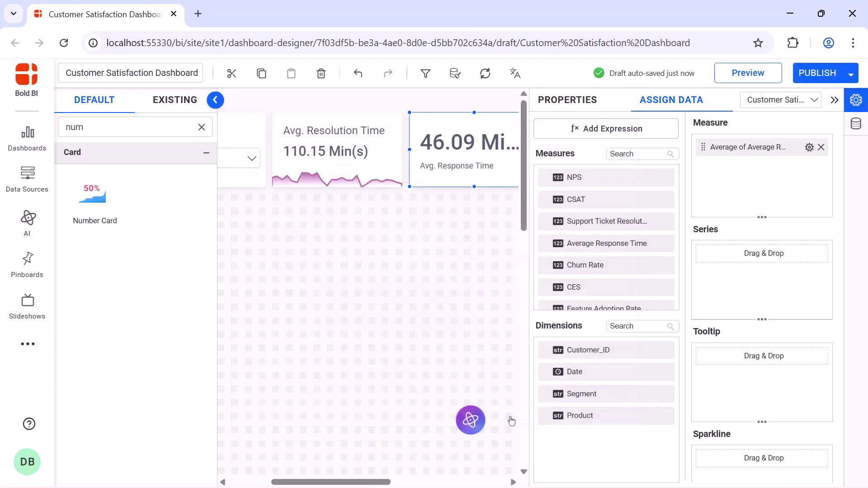
Assign Date to the Avg. Response Time card's sparkline and group it by WeekOfYear
drag(569, 378, 703, 464)
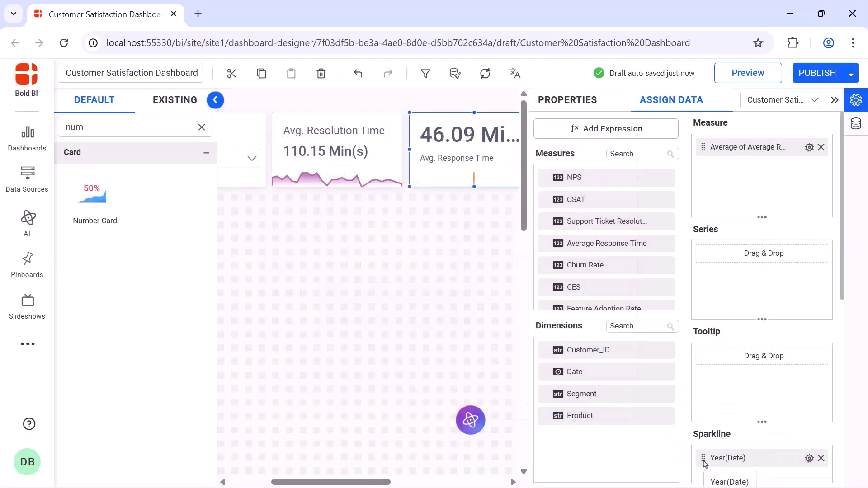
click(809, 459)
mouse_move(769, 398)
click(678, 356)
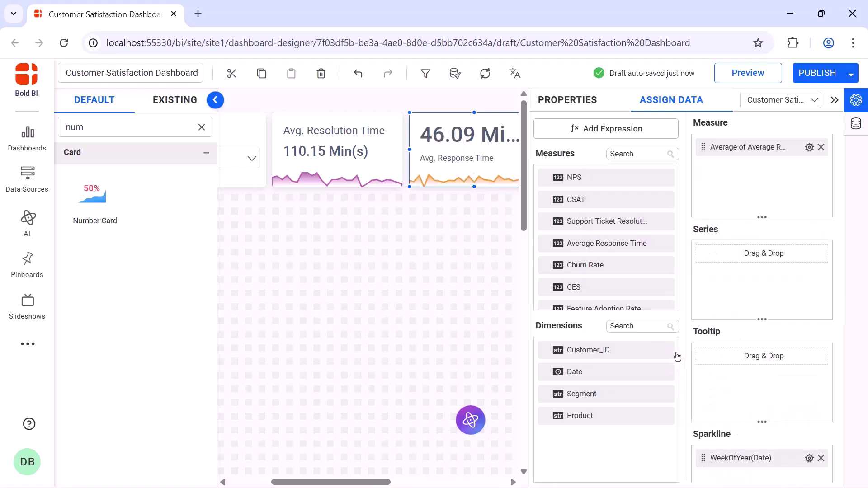
click(581, 107)
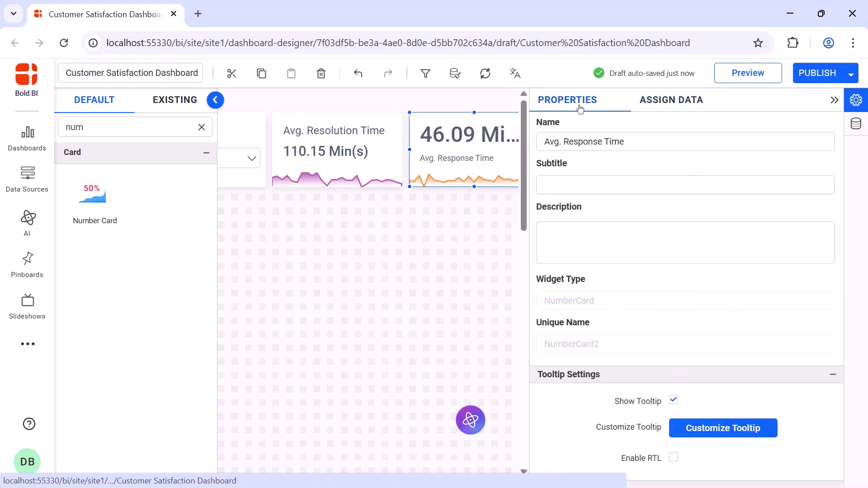
click(834, 104)
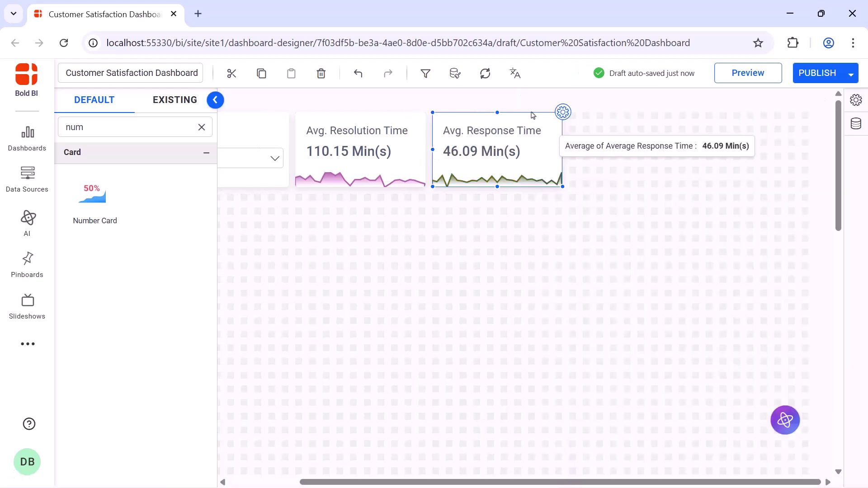
Add a Combine Widget beside the Avg. Response Time card and enlarge it into a tall, wide container
click(202, 127)
click(191, 130)
text(combin)
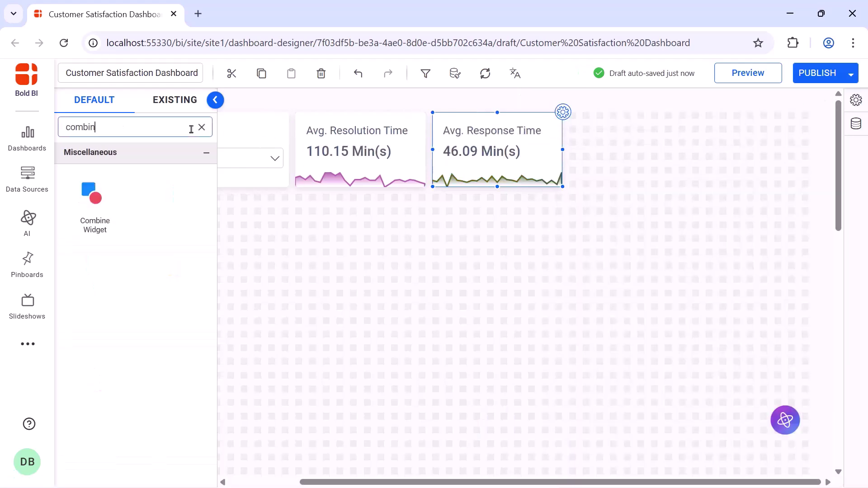
drag(92, 193, 591, 130)
drag(644, 186, 808, 482)
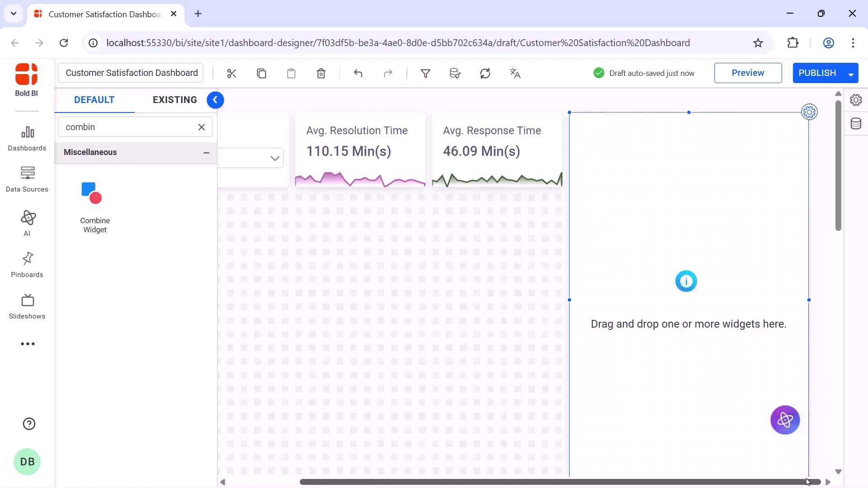
Place a Radial Gauge in the upper part of the Combine Widget and enlarge it to the container's full width
click(202, 127)
click(187, 128)
text(rad)
drag(93, 286, 592, 132)
drag(646, 160, 808, 268)
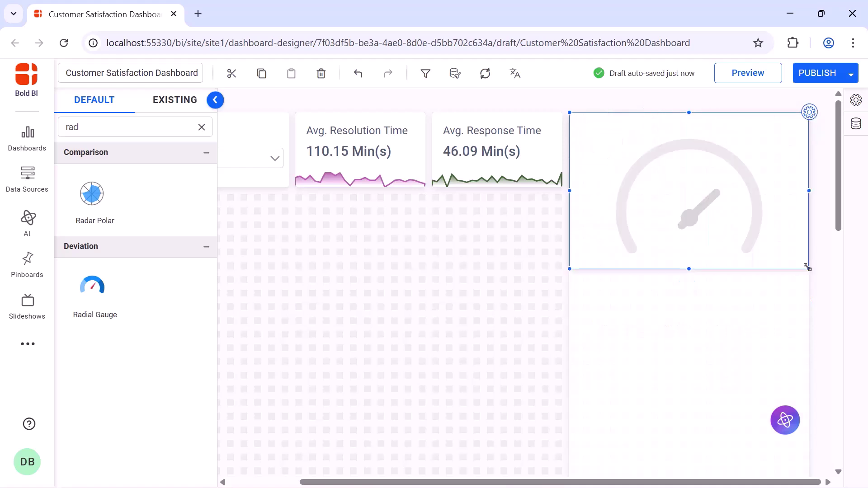
Rename the radial gauge as Customer Effort Score (CES)
click(809, 112)
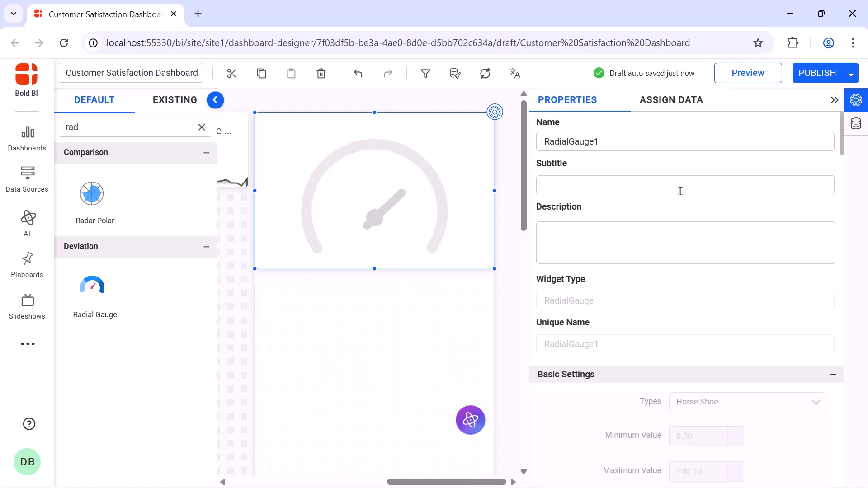
click(709, 143)
key(ctrl+a)
text(Customer Effort Score (CES))
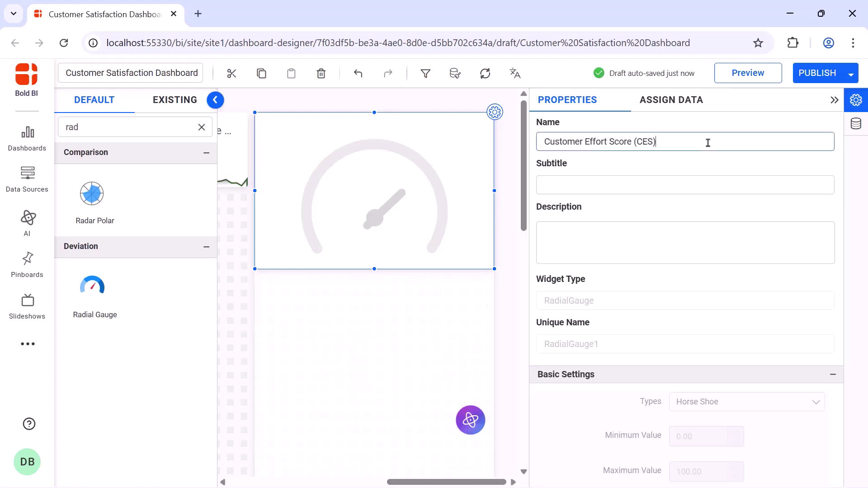
Create and save an expression named Small with the formula if([CES]<3,1,0) for the gauge's data
click(683, 111)
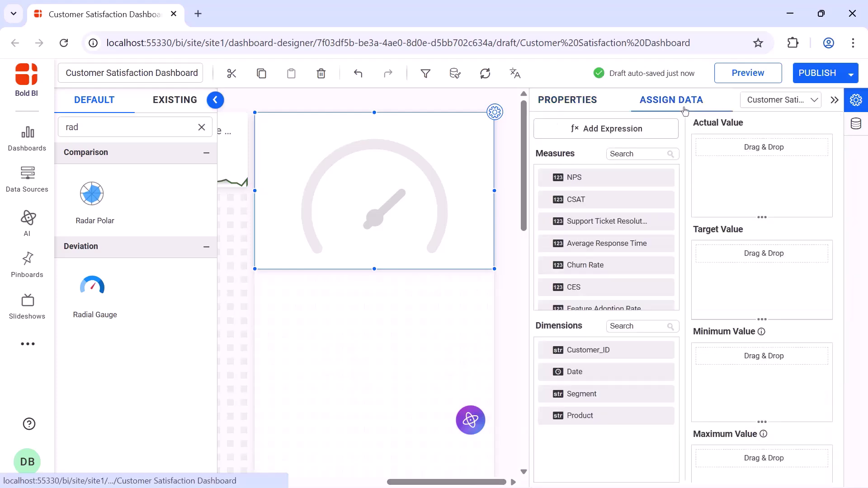
click(660, 128)
double_click(454, 143)
text(Small)
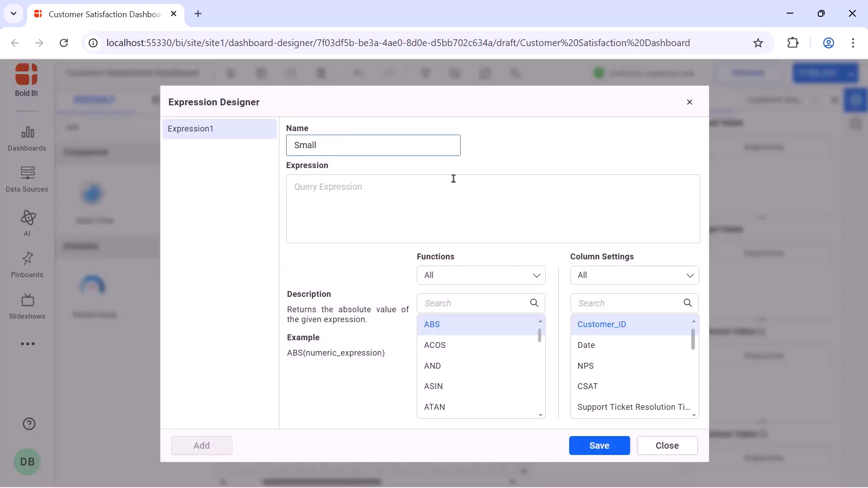
click(454, 183)
text(if([CES]<3,1,0))
click(591, 450)
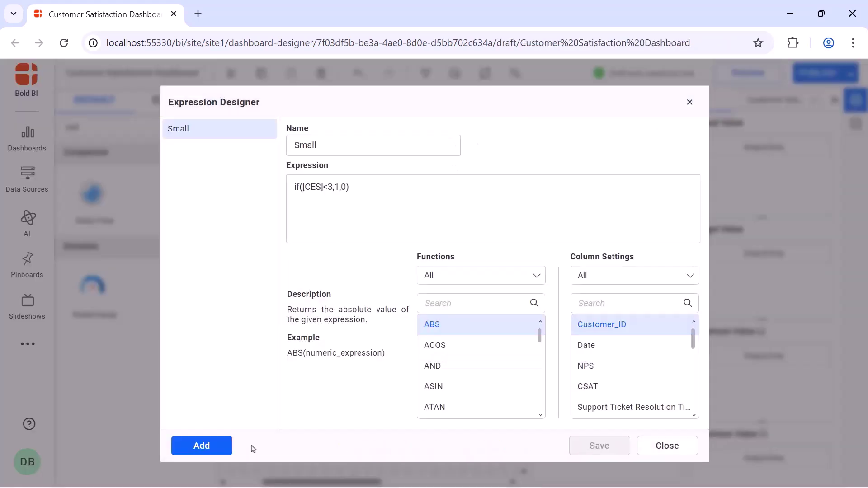
Add and save an expression named Medium with the formula if([CES]=4 or [CES]=3 or [CES]=5,1,0)
click(217, 448)
double_click(394, 152)
key(BackSpace)
text(Medium)
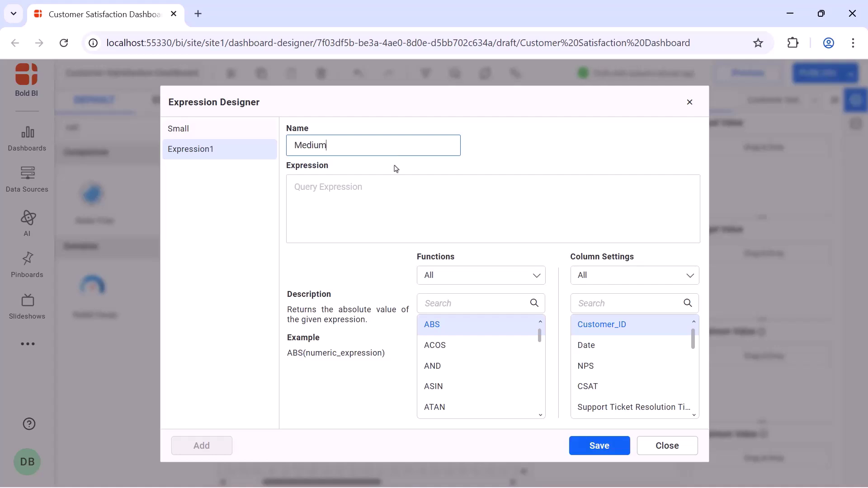
click(393, 187)
text(if([CES]=4 or [CES]=3 or [CES]=5,1,0))
click(575, 446)
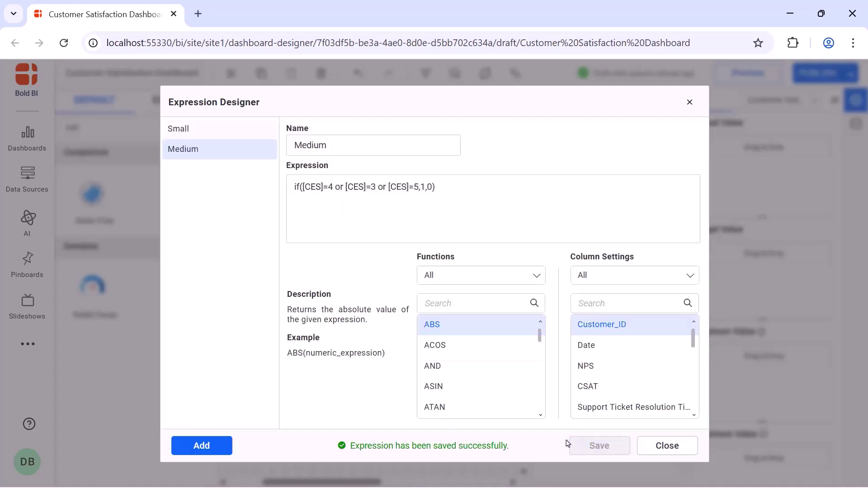
Add and save an expression named High with the formula if([CES]>5,1,0)
click(218, 445)
double_click(391, 150)
text(High)
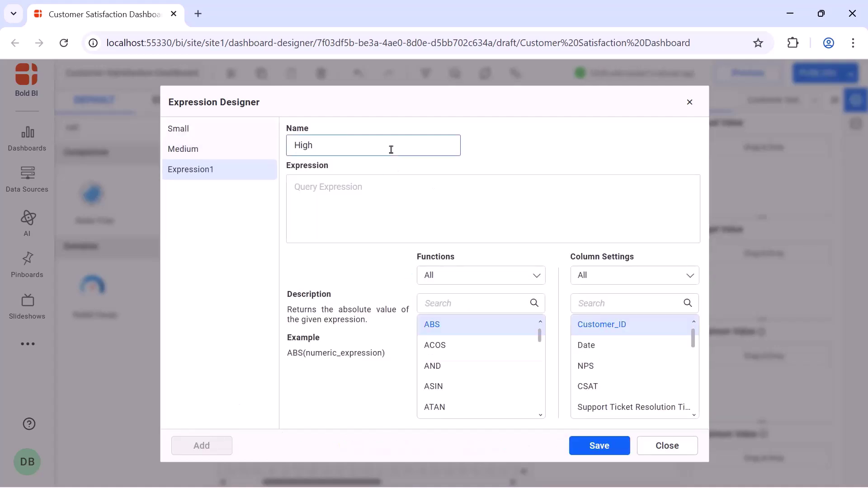
click(387, 183)
text(if([CES]>5,1,0))
click(599, 444)
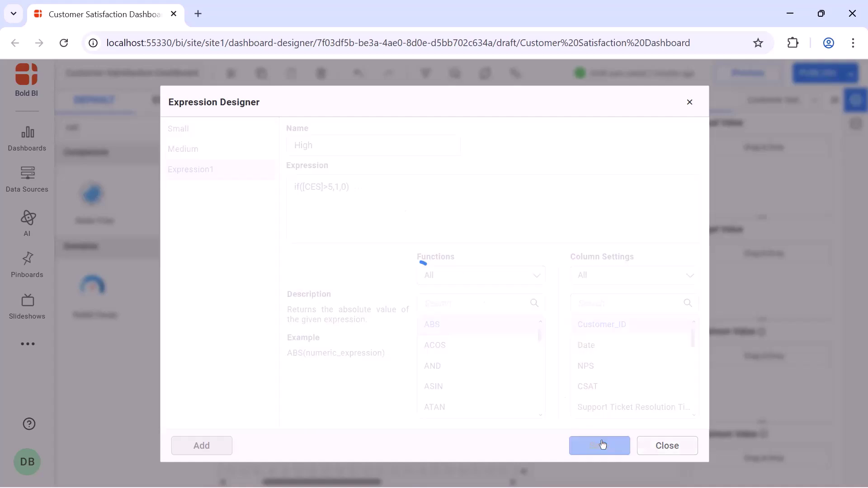
Add and save an expression named SmallPercent with the formula ROUND((sum([Small])/count([Customer_ID]))*100,2)
click(204, 445)
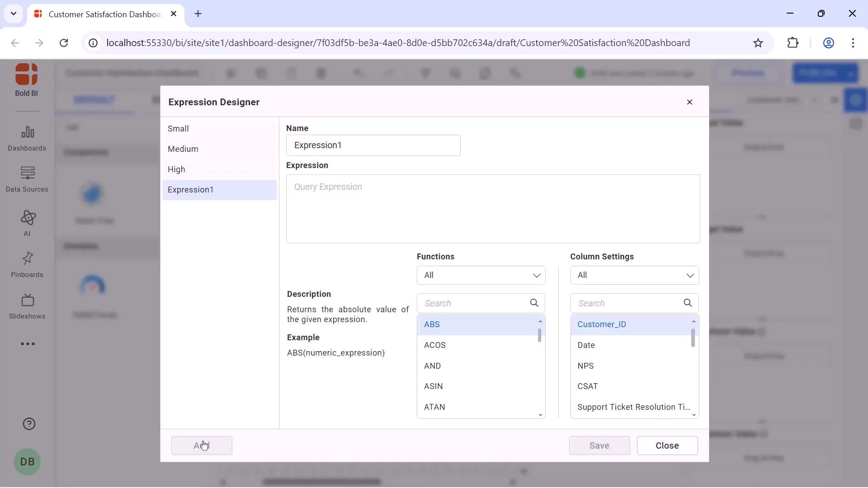
double_click(368, 148)
text(SmallPercent)
click(368, 185)
text(ROUND((sum([Small])/count([Customer_ID]))*100,2))
click(600, 445)
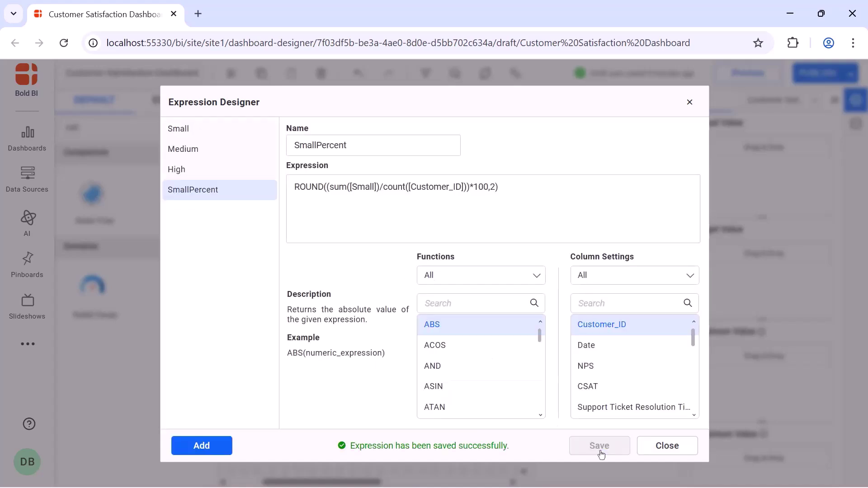
Add and save an expression named MediumPercent with the formula ROUND((sum([Medium])/count([Customer_ID]))*100,2)
click(204, 446)
double_click(373, 145)
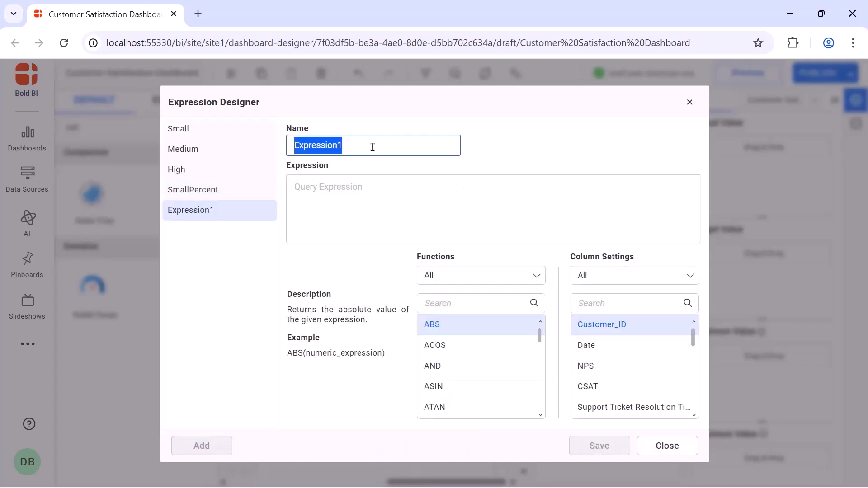
text(MediumPercent)
click(372, 186)
text(ROUND((sum([Medium])/count([Customer_ID]))*100,2))
click(589, 444)
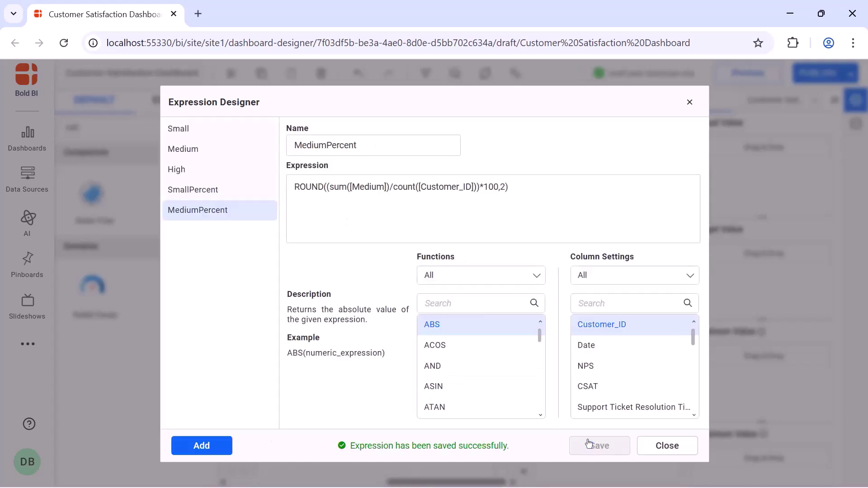
Add and save an expression named HighPercent with the formula ROUND((sum([High])/count([Customer_ID]))*100,2)
click(218, 446)
double_click(396, 149)
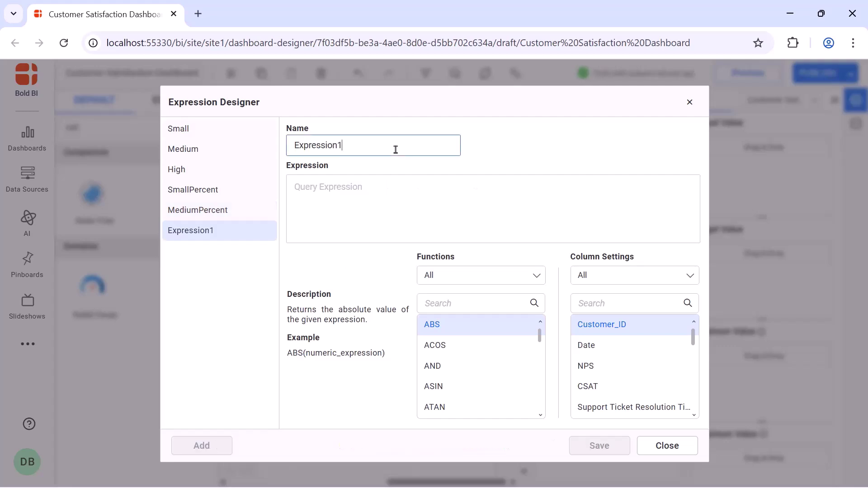
text(HighPercent)
click(396, 186)
text(ROUND((sum([High])/count([Customer_ID]))*100,2))
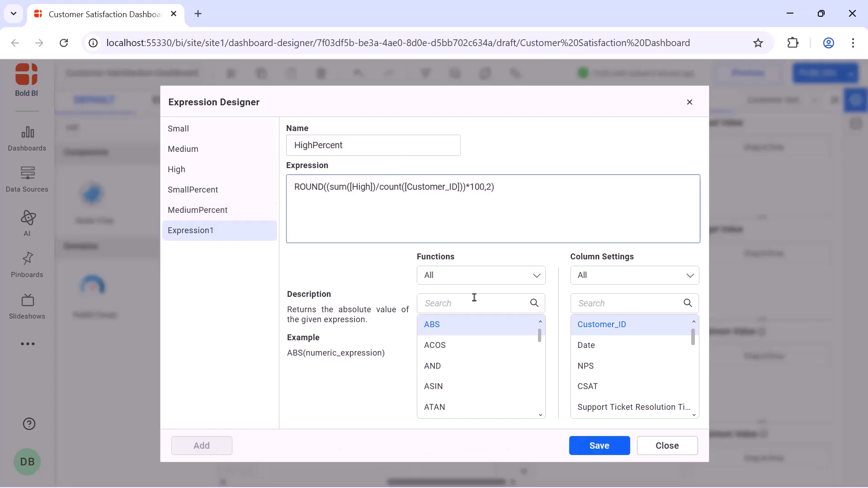
click(601, 444)
Add and save an expression named CESScore with the formula (sum([CES])/countd([Customer_ID])), and close the Expression Designer
click(213, 445)
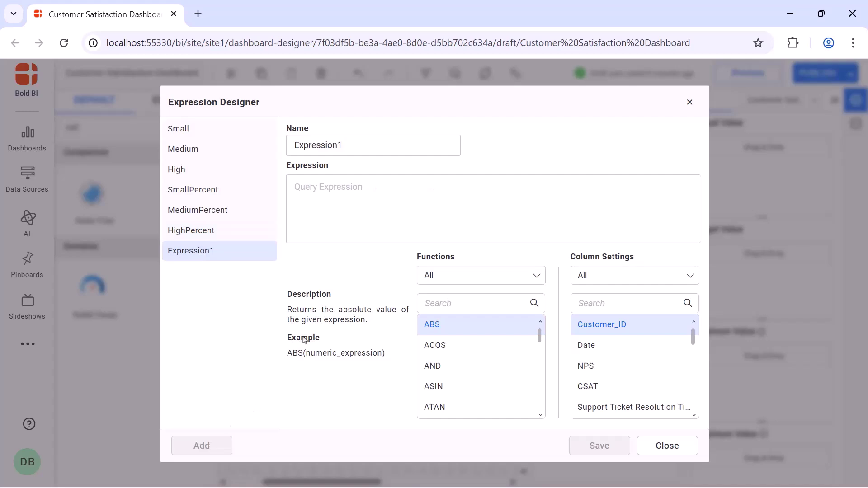
click(381, 145)
key(ctrl+a)
text(CESScore)
click(374, 182)
text((sum([CES])/countd([Customer_ID])))
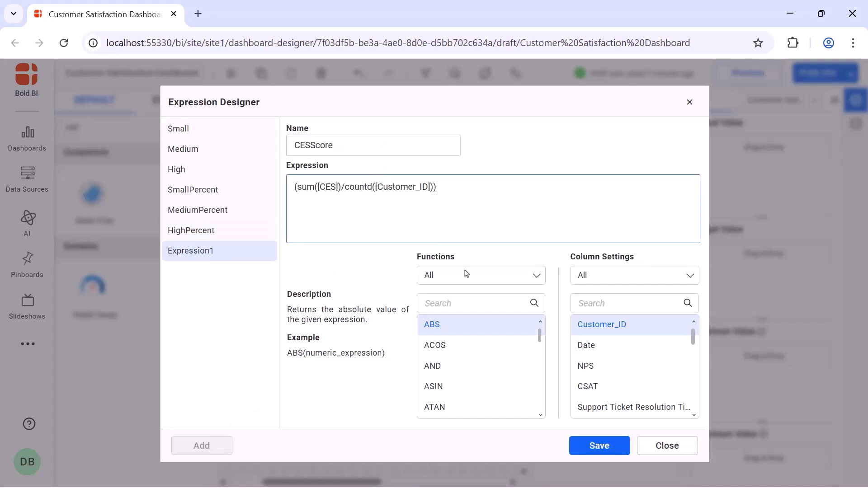
click(599, 446)
click(688, 106)
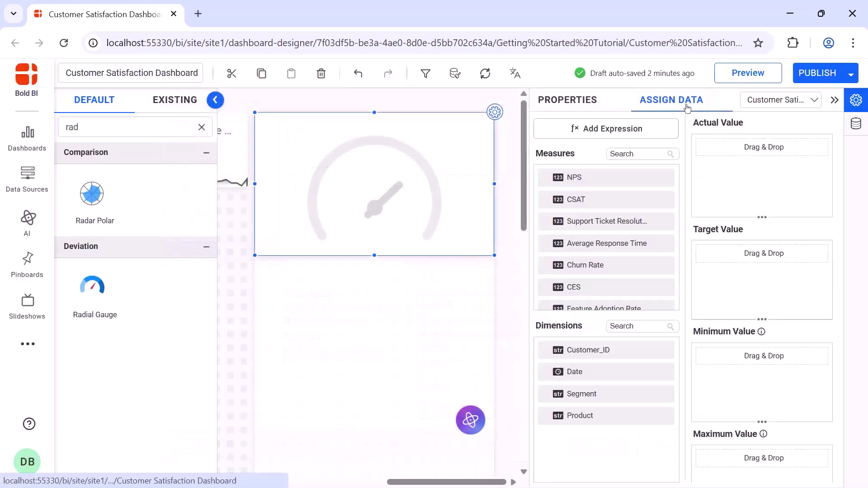
Find the CESScore measure and assign it as the radial gauge's actual value
click(636, 154)
text(ces)
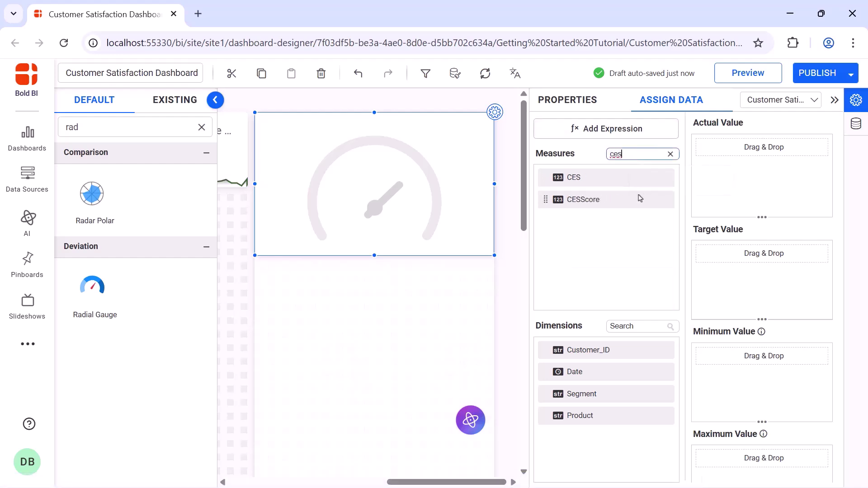
drag(583, 199, 708, 186)
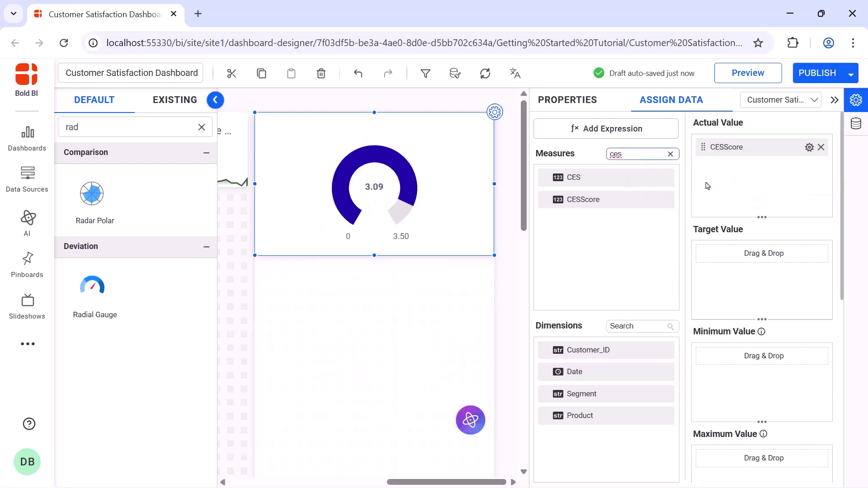
Make the gauge a Half Circle with a maximum value of 10 and enable its animation
click(586, 101)
scroll(714, 171, down, 5)
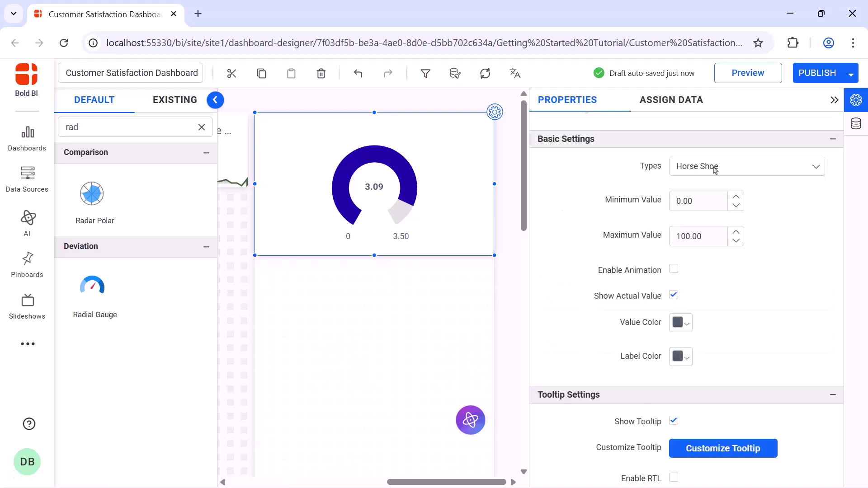
click(714, 167)
click(715, 185)
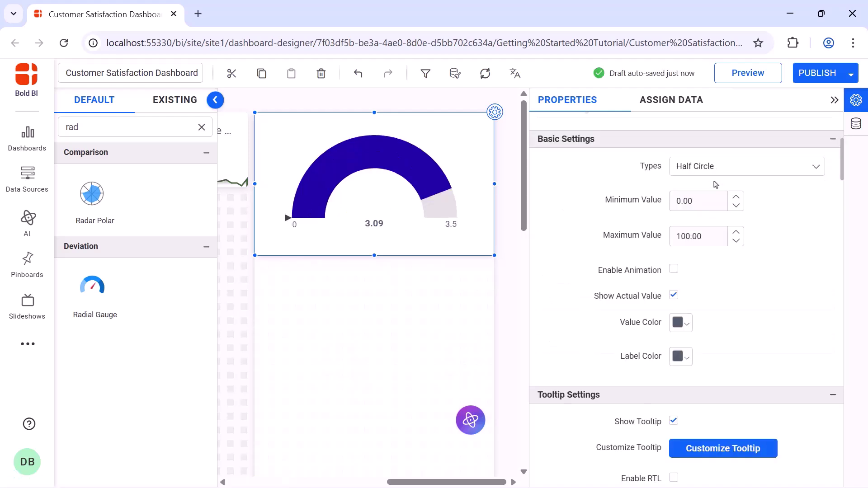
double_click(704, 236)
text(10)
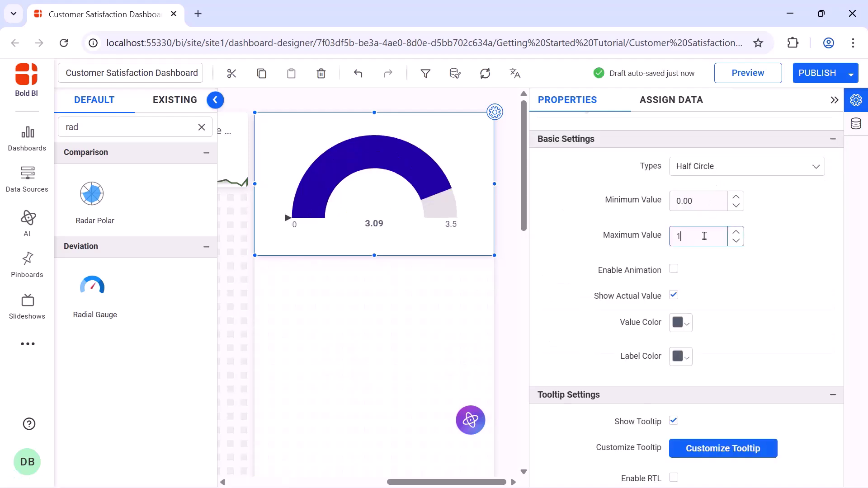
click(673, 270)
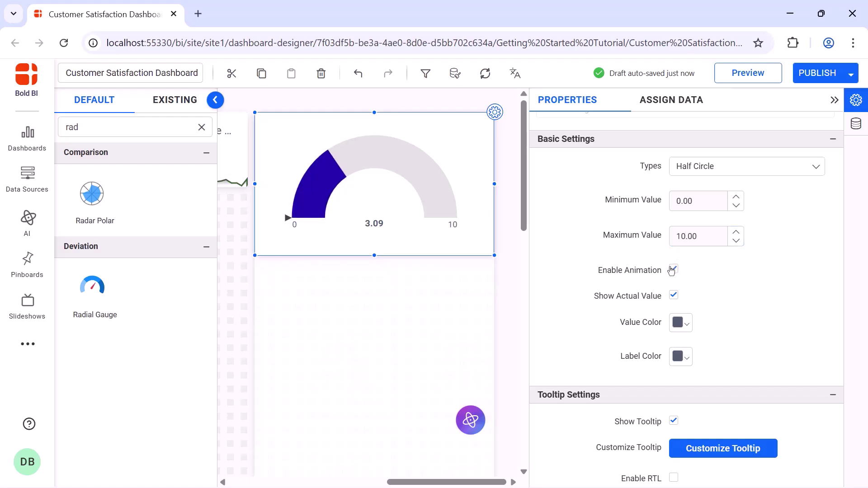
Change the gauge's value pointer to Range with Needle
scroll(714, 226, down, 10)
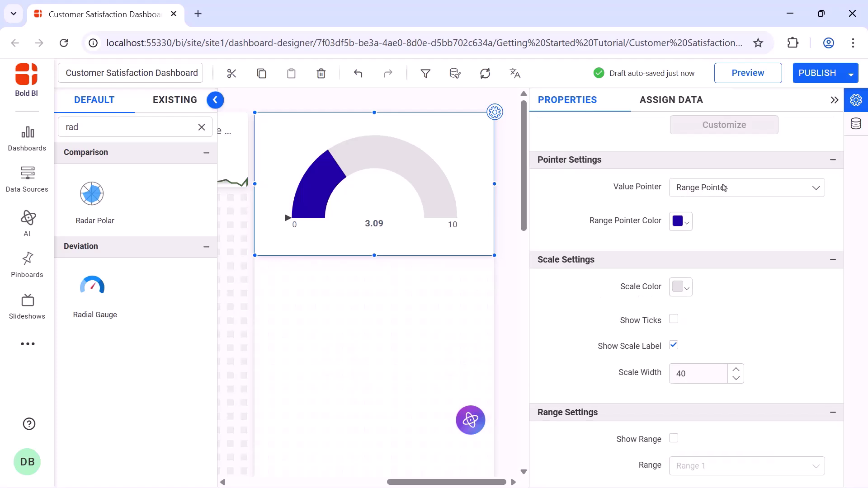
click(717, 188)
click(725, 246)
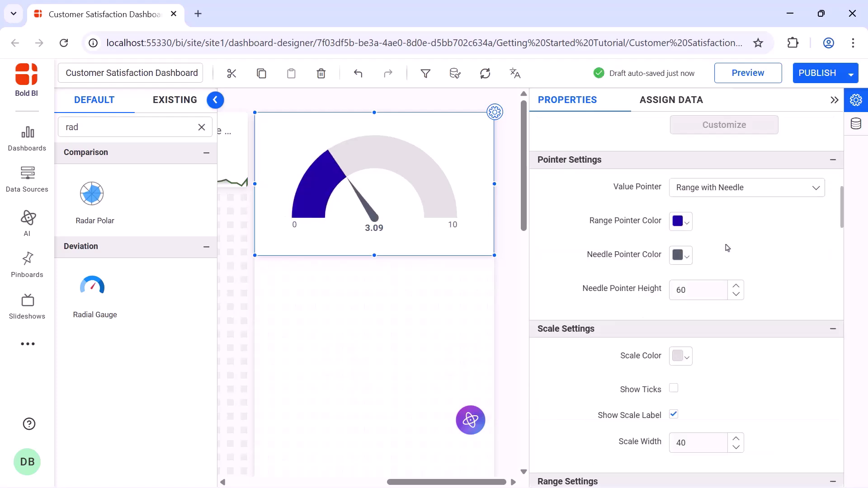
Show ticks on the gauge scale and place both the ticks and the scale labels inside
scroll(728, 248, down, 4)
click(674, 192)
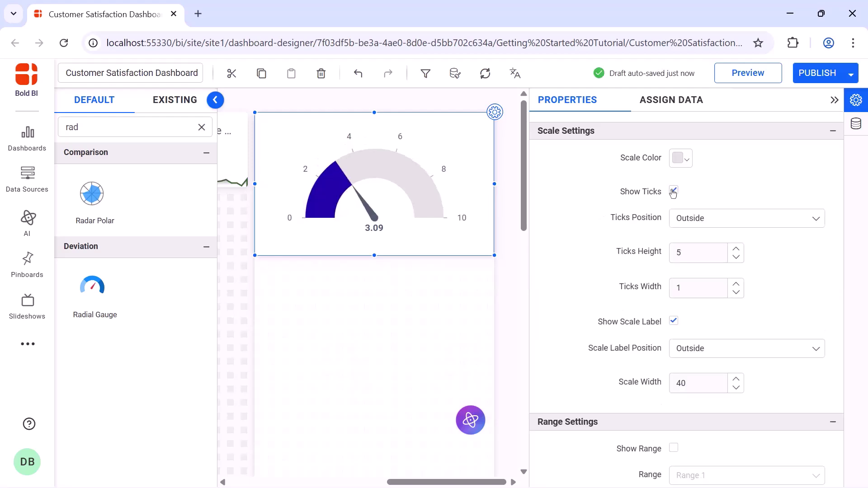
click(695, 218)
click(699, 240)
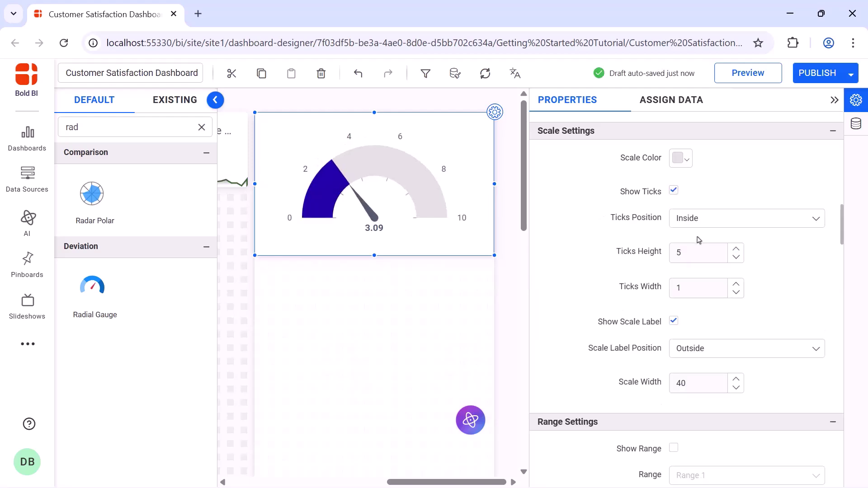
click(701, 347)
click(702, 368)
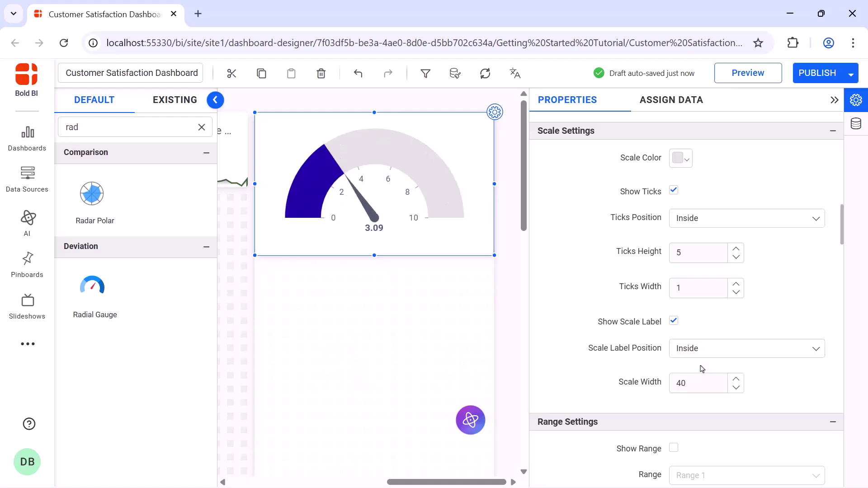
Enable ranges on the gauge and set Range 1 to end at 3 with a dark green color
scroll(688, 294, down, 5)
click(674, 217)
scroll(674, 221, down, 2)
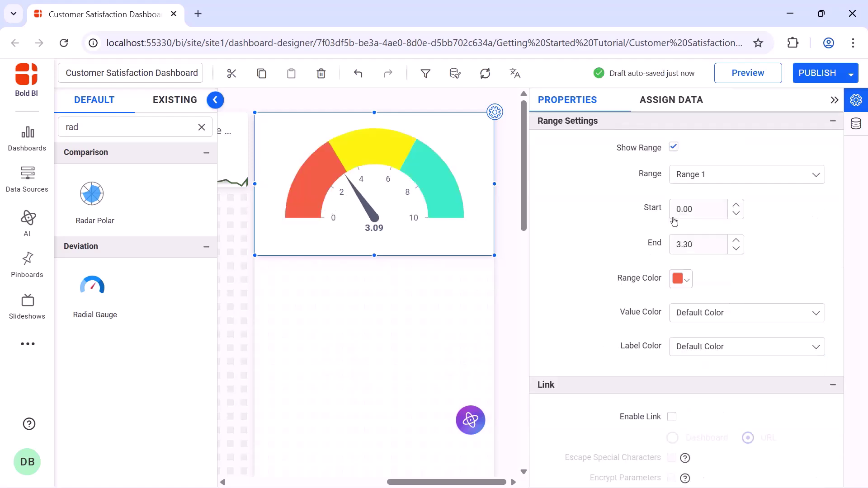
click(683, 245)
text(3)
click(680, 279)
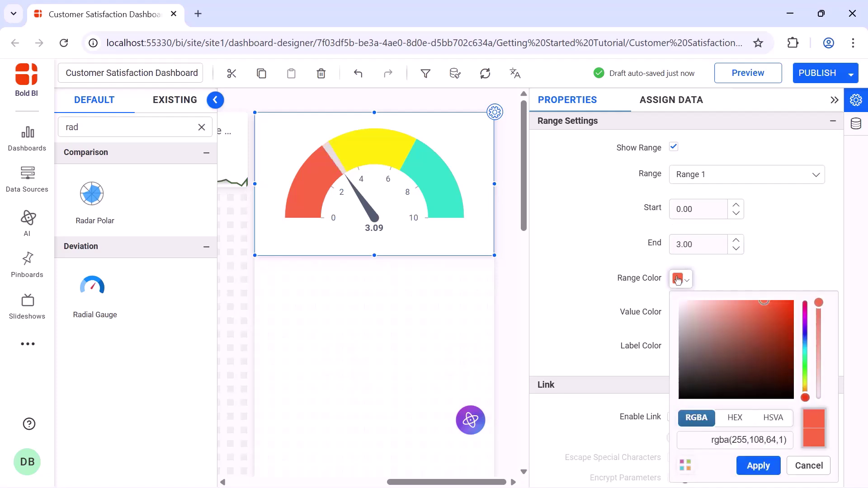
click(806, 364)
click(716, 366)
click(759, 465)
Set Range 2 of the gauge to run from 3 to 5 and color it orange-brown
click(748, 175)
click(755, 215)
click(712, 243)
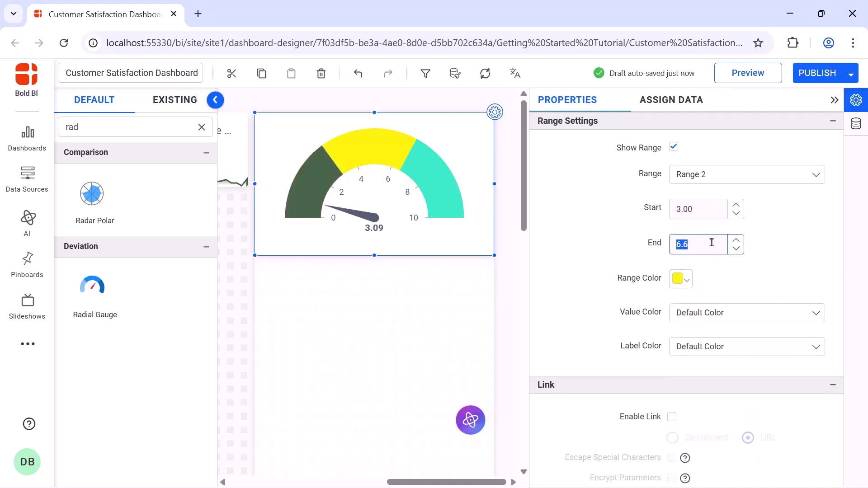
text(5)
click(680, 279)
click(806, 389)
click(764, 320)
click(759, 466)
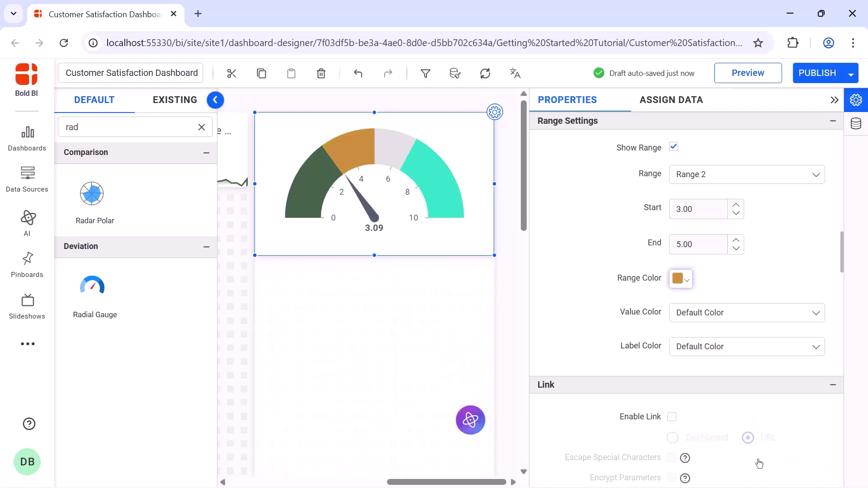
Set Range 3 of the gauge to start at 5 and color it dark red-brown
click(741, 176)
click(738, 233)
click(708, 212)
click(681, 279)
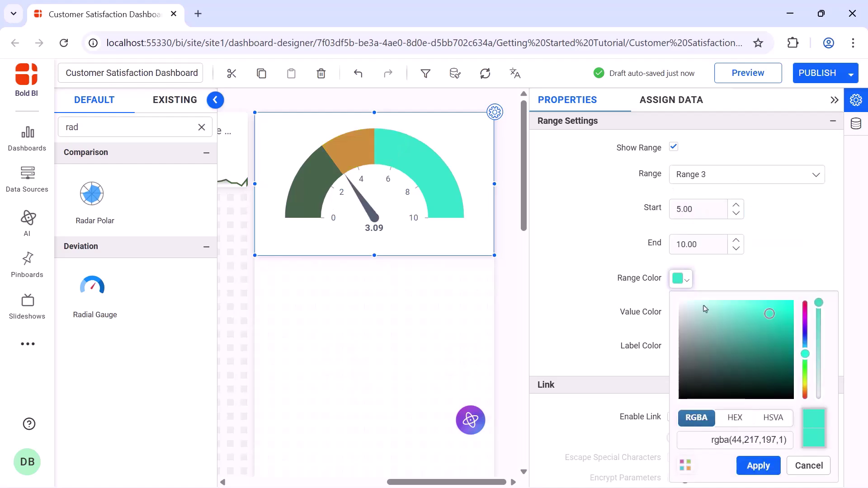
click(805, 397)
click(778, 359)
click(758, 466)
Turn off automatic font sizing for the gauge's actual value and set its font size to 20
scroll(675, 272, down, 10)
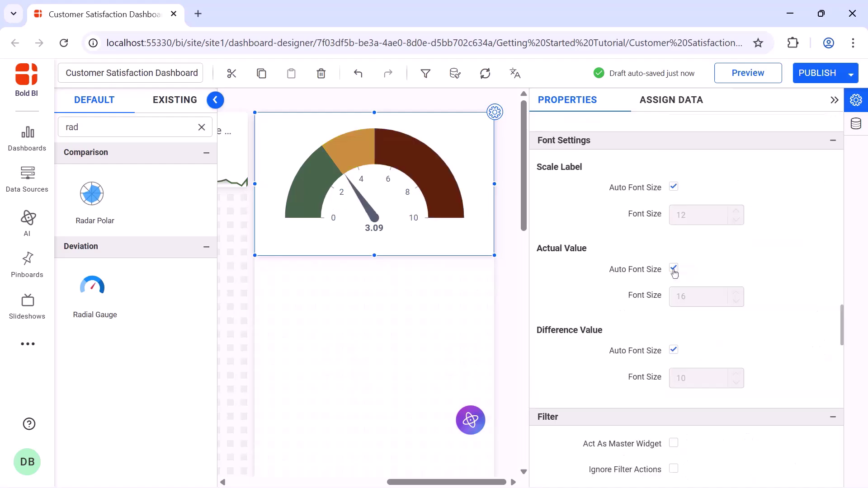
click(674, 270)
click(688, 292)
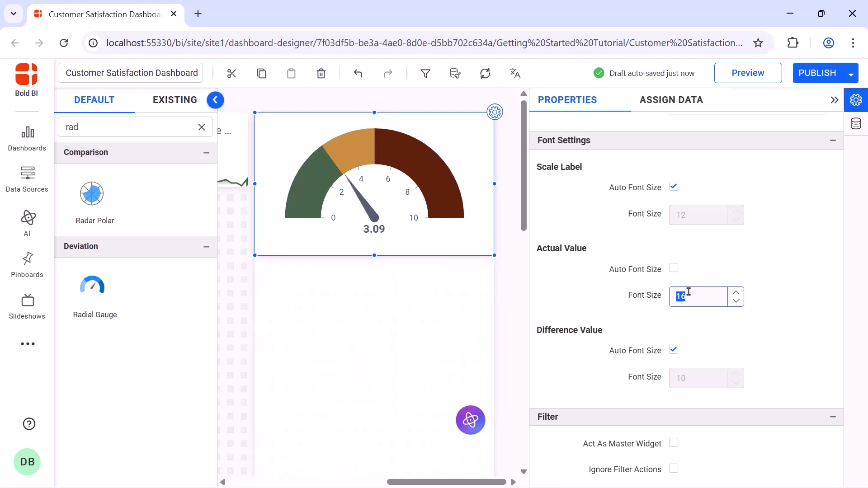
text(20)
Set the gauge title to a fixed font size of 16 and show the widget's header
scroll(689, 292, up, 5)
click(674, 224)
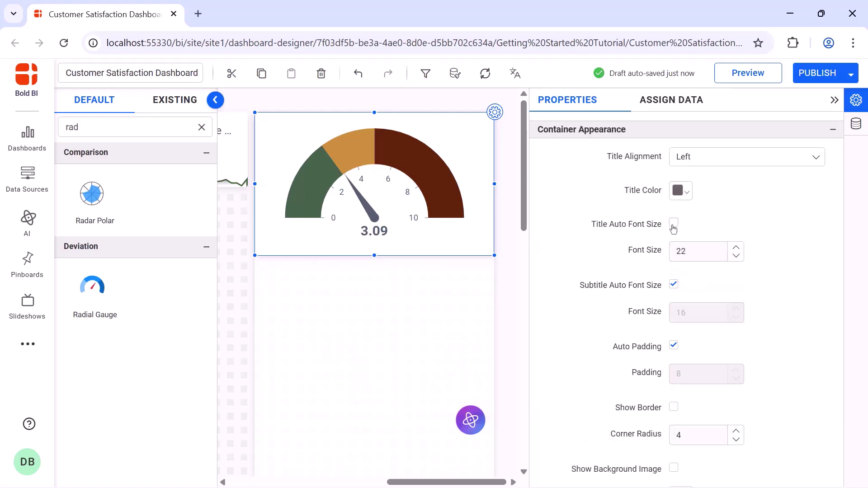
click(684, 246)
text(16)
scroll(678, 230, down, 8)
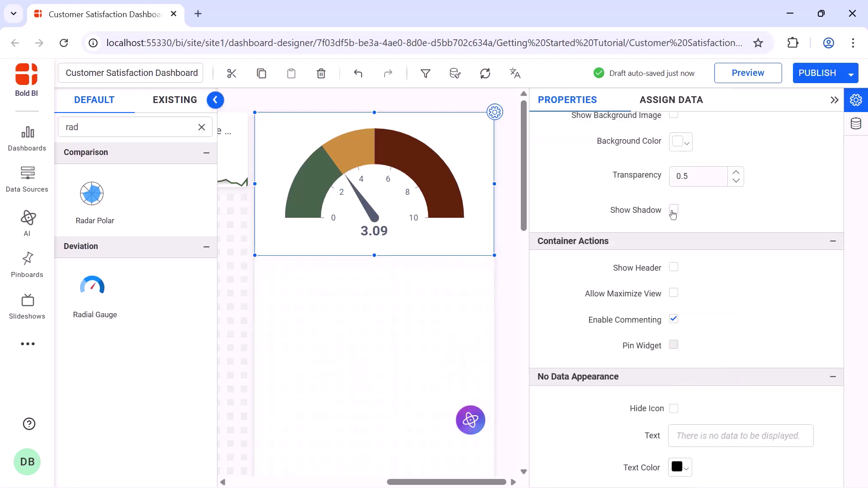
click(673, 268)
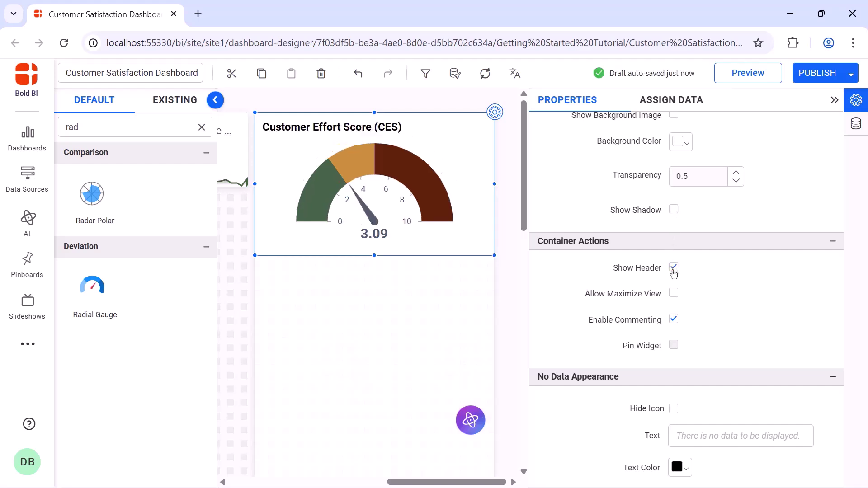
Find the Text widget and place it directly below the Customer Effort Score gauge in the Combine Widget
click(834, 100)
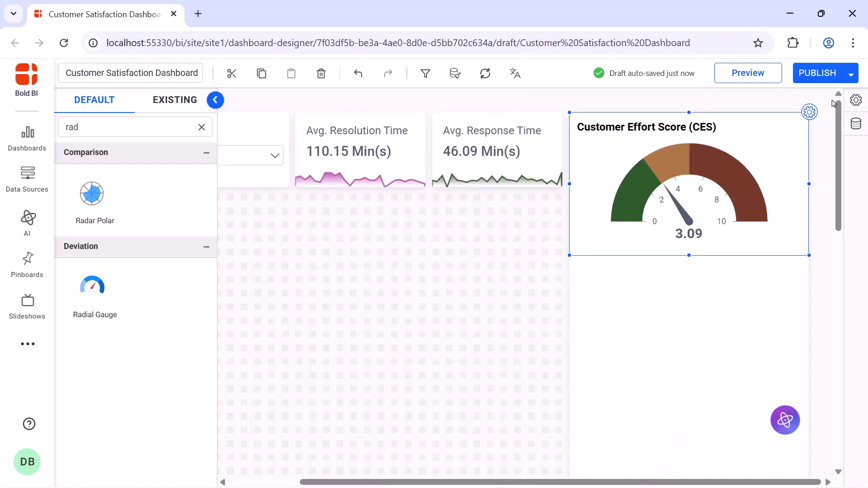
click(202, 128)
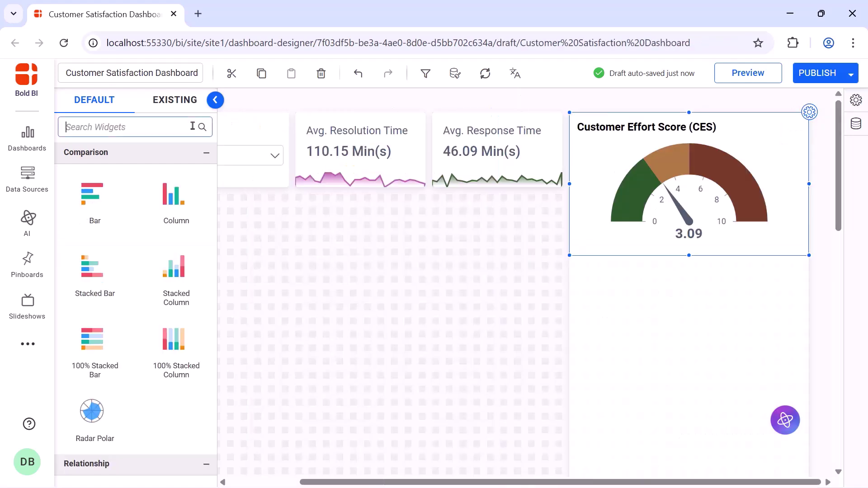
text(text)
drag(92, 288, 805, 306)
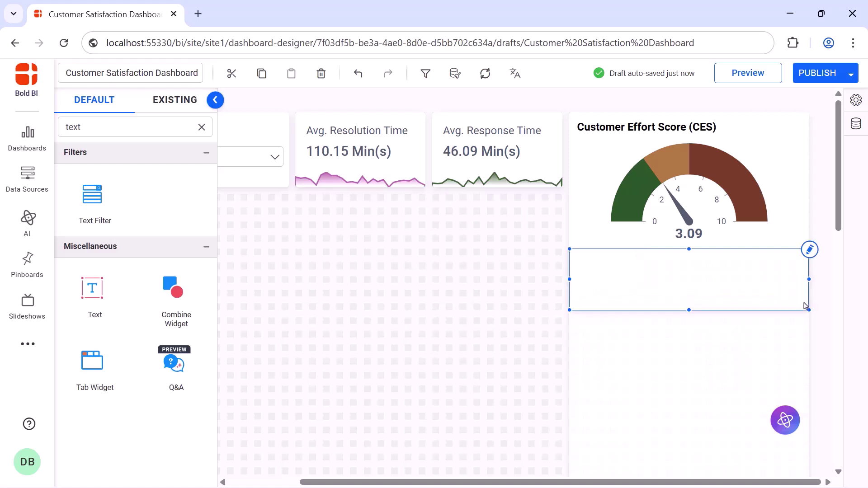
Enter "On a scale of 0-10, how much effort did it take to get the help you were looking for?" in the text widget and left-align it
click(809, 249)
text(On a scale of 0-10, how much effort did it take to get the help you were looking for?)
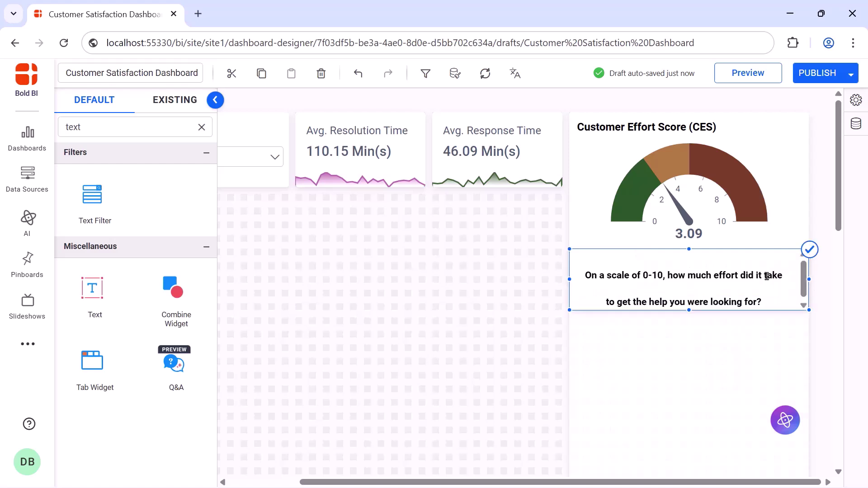
key(ctrl+a)
click(854, 303)
click(855, 330)
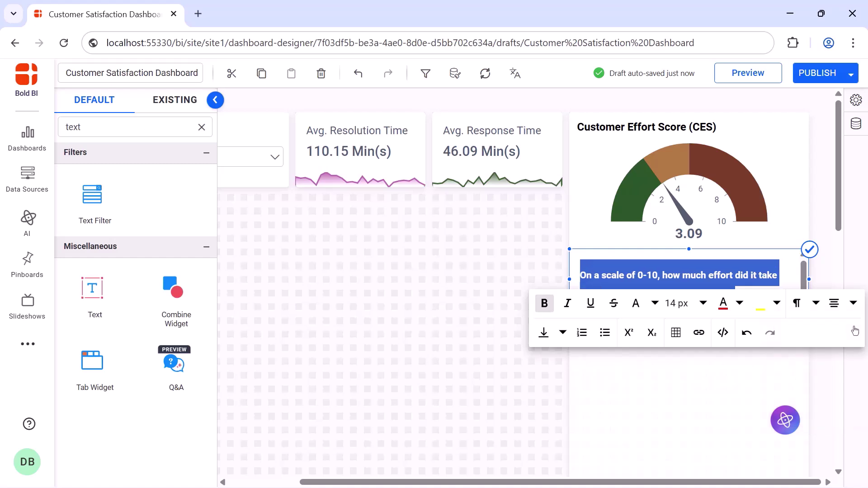
click(809, 249)
Turn off the container shadow of the question text widget below the gauge
click(857, 101)
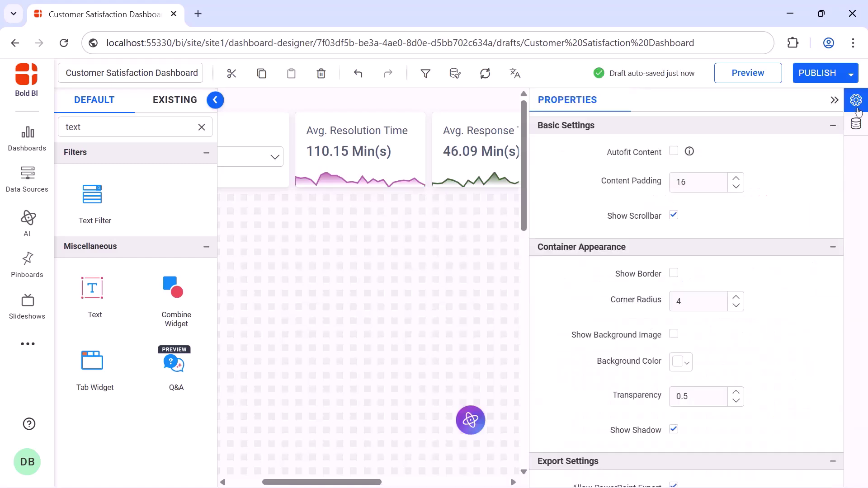
click(673, 430)
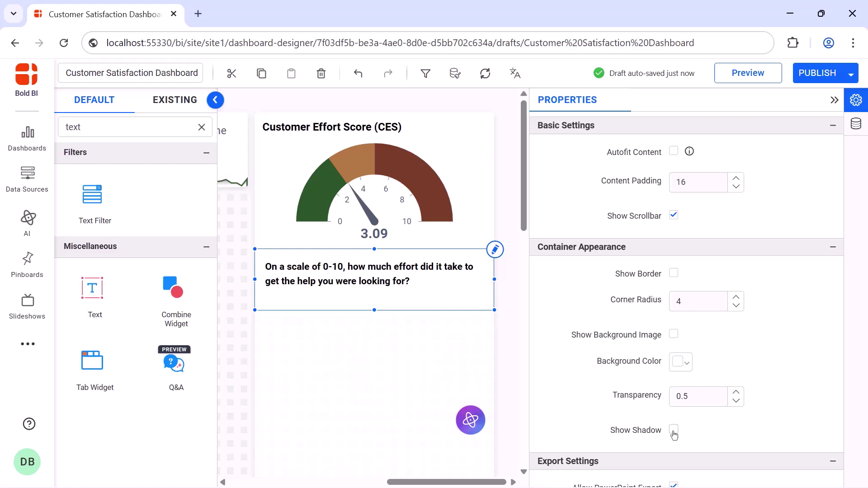
click(835, 102)
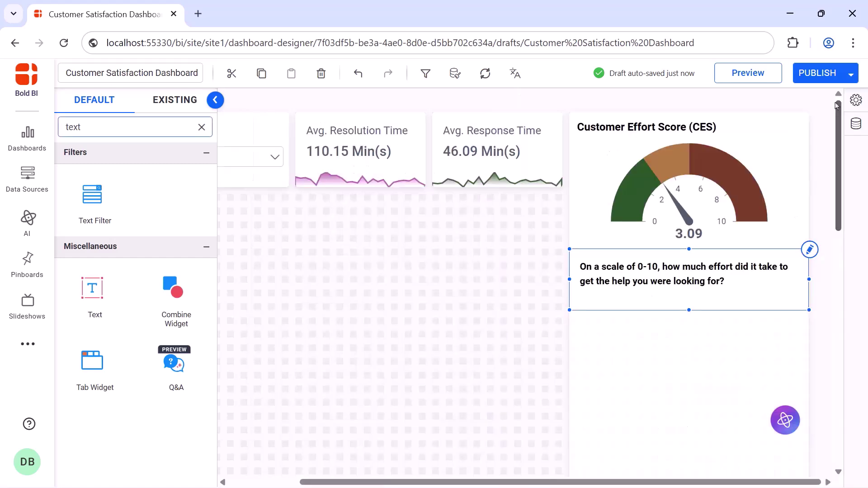
Find the Image widget and place it below the question text in the Customer Effort Score card
click(201, 127)
click(186, 127)
text(ima)
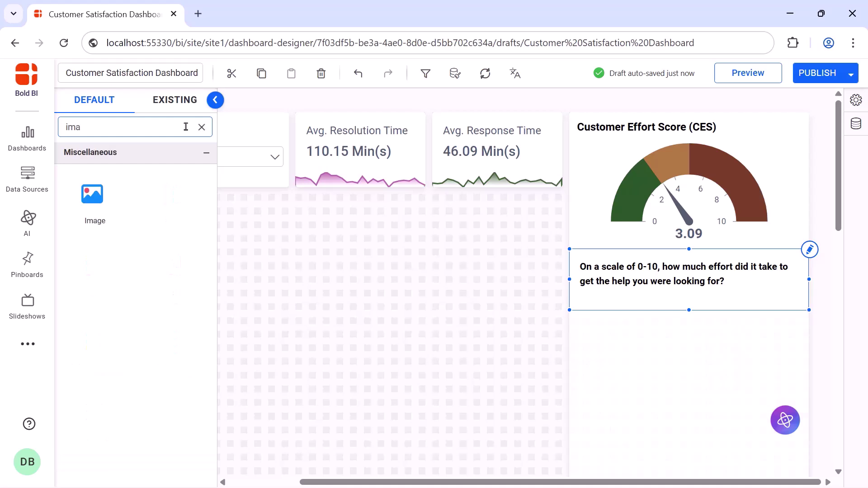
drag(93, 194, 601, 317)
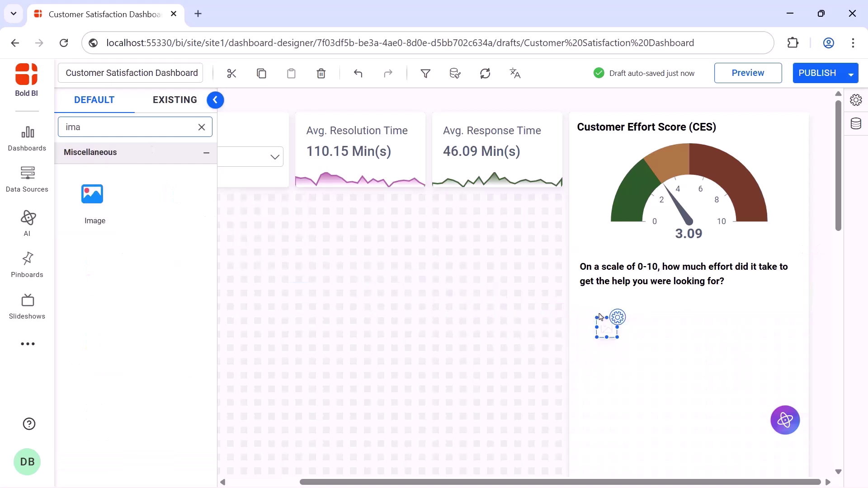
Set the image widget to Fill mode with the local image file Green, and turn off its shadow
click(620, 320)
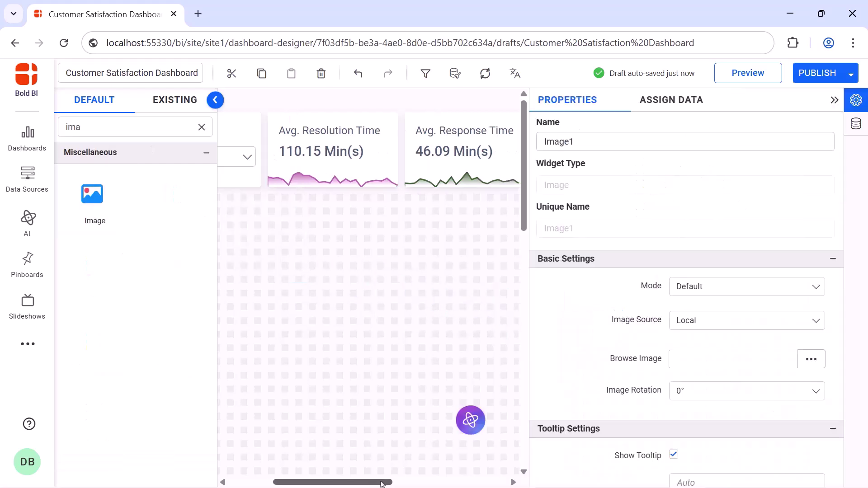
click(689, 292)
click(690, 328)
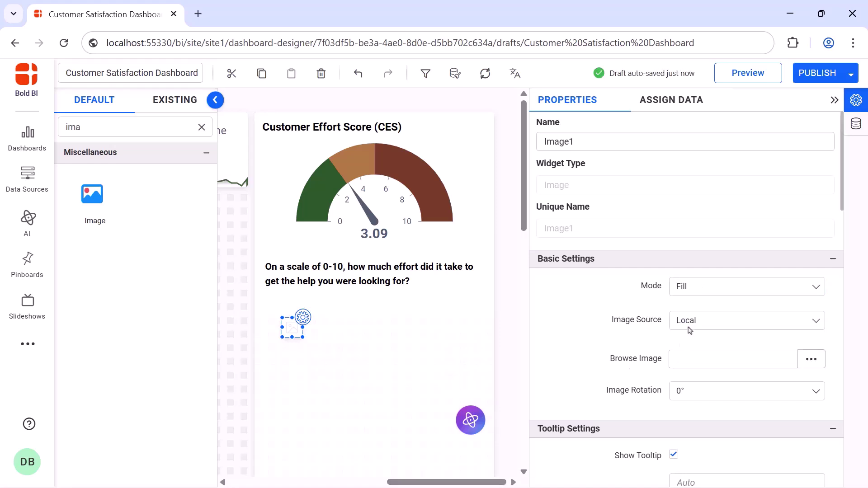
click(812, 359)
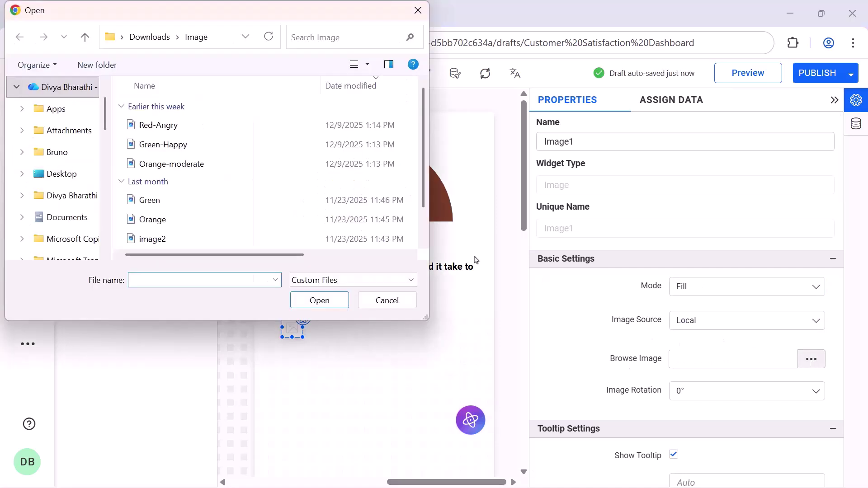
click(374, 202)
click(337, 300)
scroll(674, 384, down, 10)
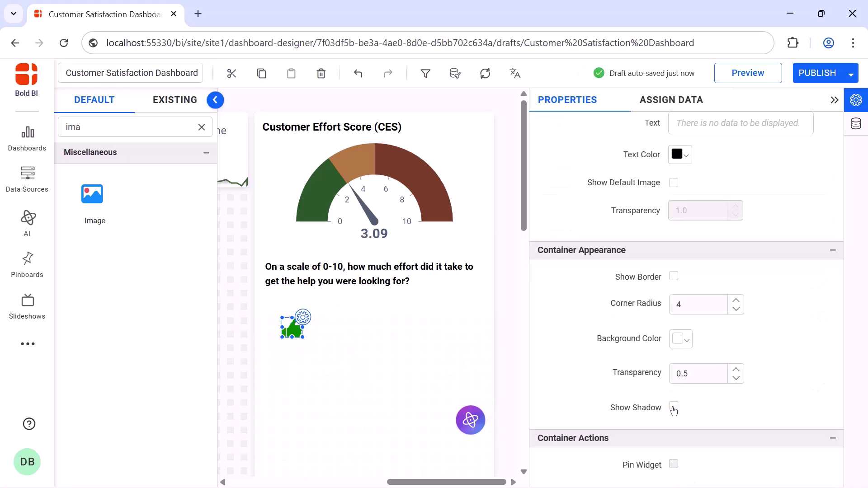
click(834, 100)
Find the Text widget, place it beside the green thumbs-up image, and widen it to the edge of the Combine Widget
click(202, 127)
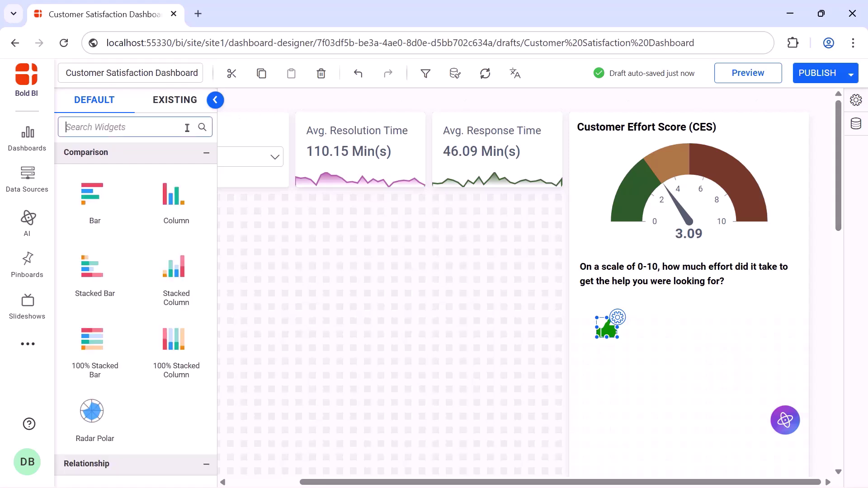
text(text)
drag(93, 288, 635, 306)
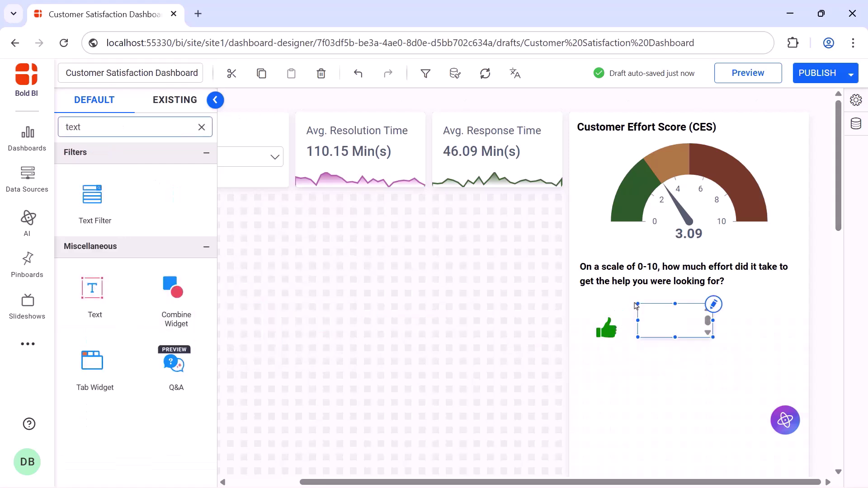
drag(710, 334, 802, 345)
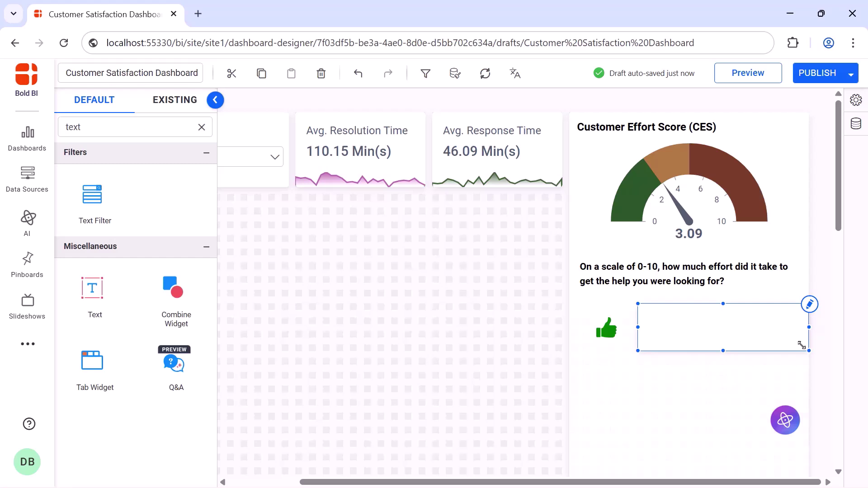
Enter "Little Effort (3~5) {{:Small}} {{:SmallPercent}} %" in the text widget beside the thumbs-up and color it green (#33b619)
click(810, 304)
text(Little Effort (3~5) {{:Small}} {{:SmallPercent}} %)
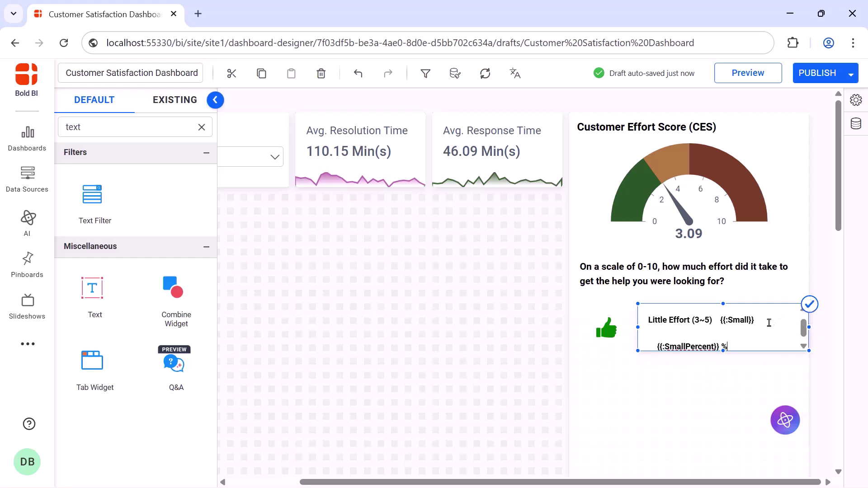
key(ctrl+a)
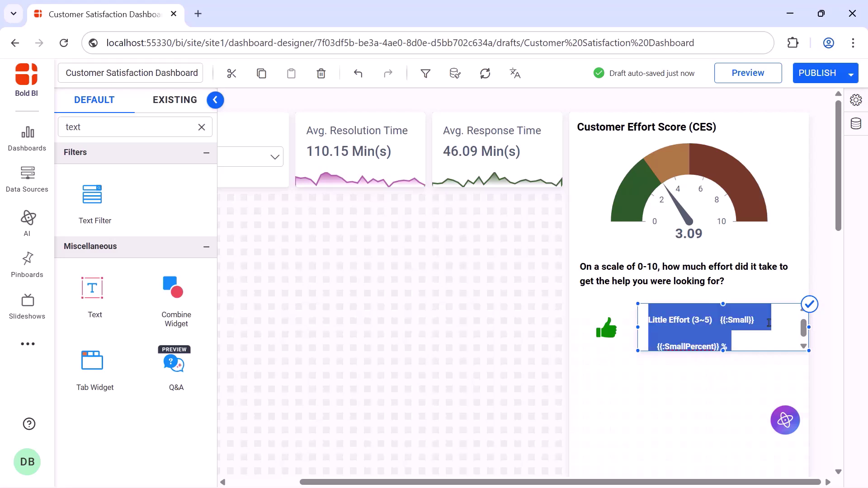
click(740, 349)
click(733, 244)
click(839, 149)
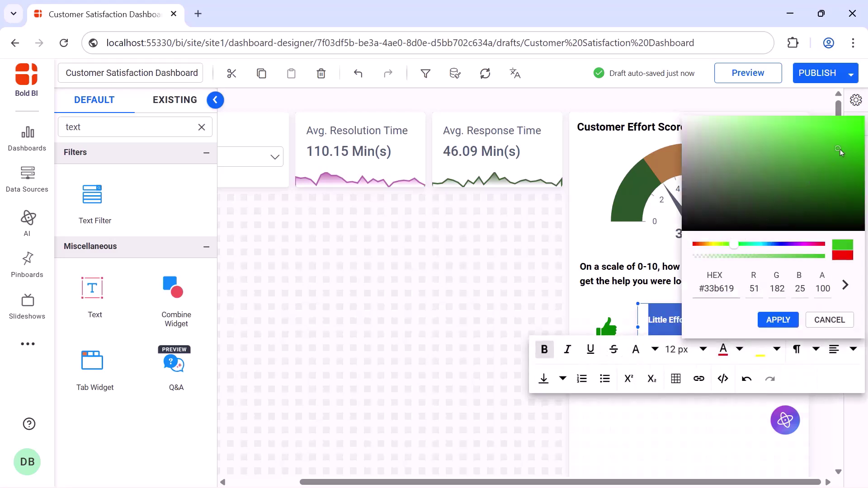
click(785, 321)
click(810, 305)
Turn off the container shadow of the Little Effort text widget
click(856, 101)
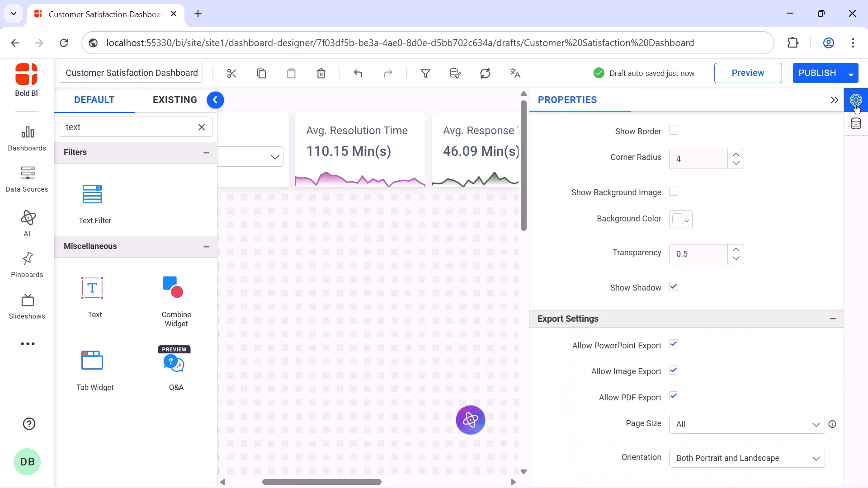
drag(355, 483, 520, 484)
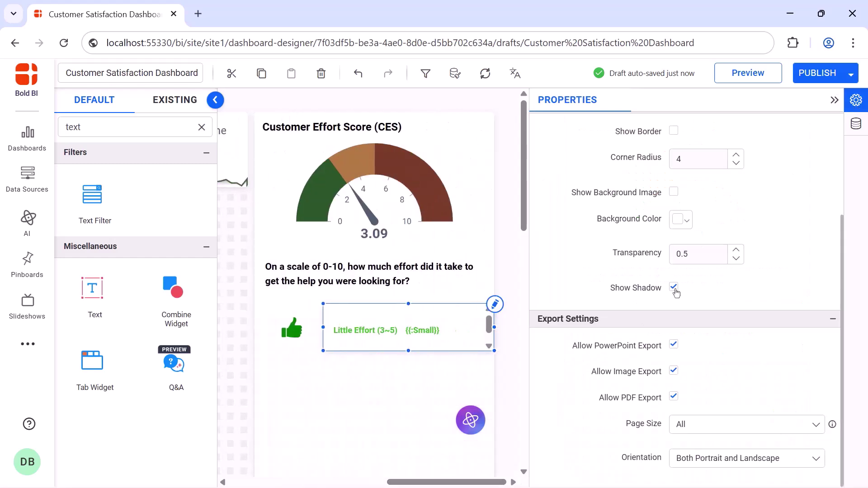
click(674, 289)
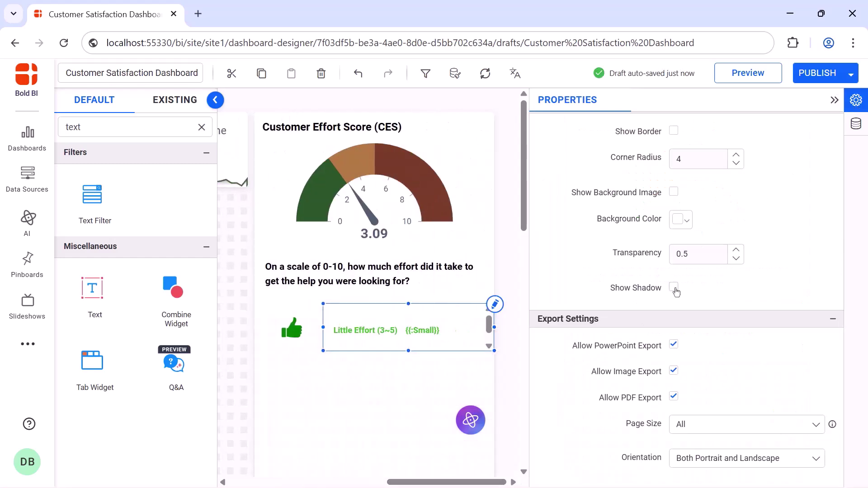
click(834, 100)
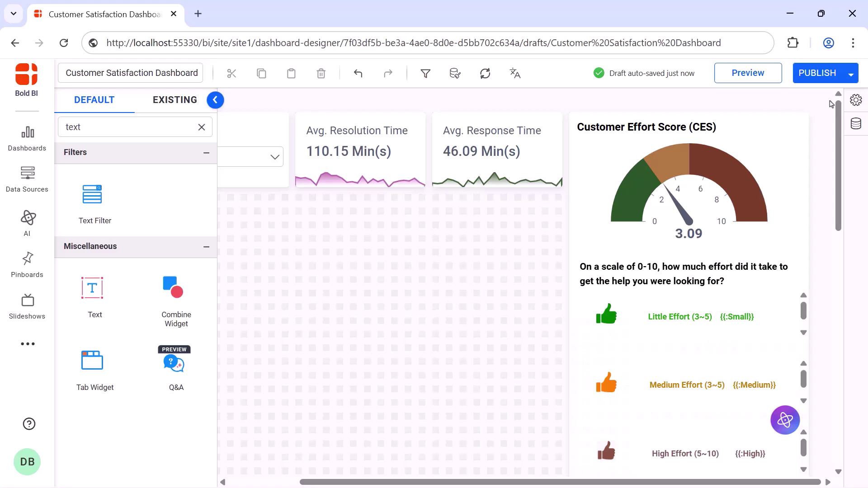
Find the Combine Widget, place it below the Products filter, and enlarge it to span the filter and both KPI cards
scroll(832, 105, left, 2)
click(202, 127)
click(190, 128)
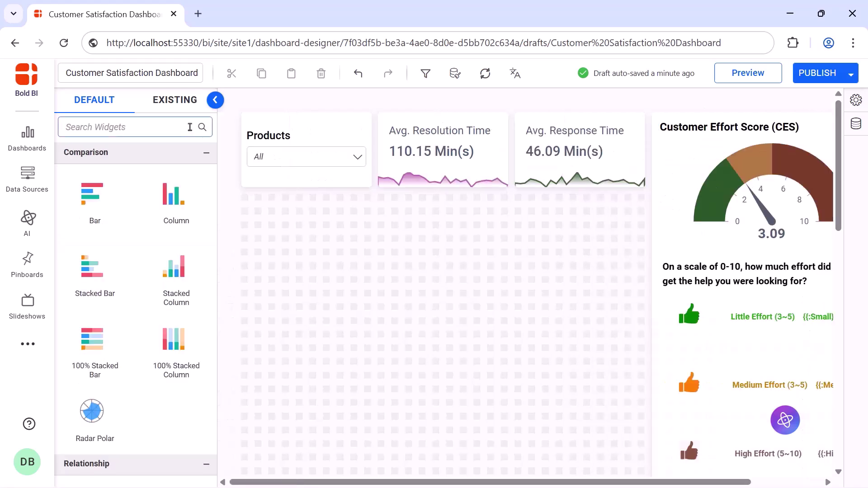
text(combine)
drag(92, 195, 247, 199)
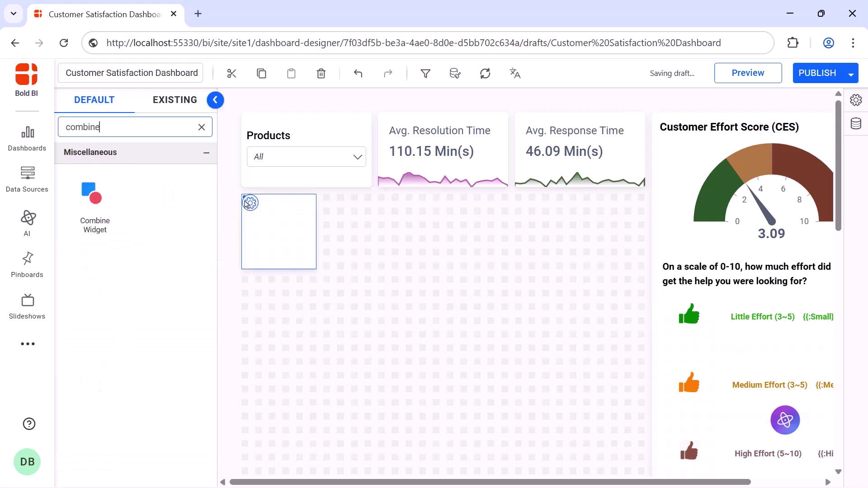
drag(316, 269, 645, 484)
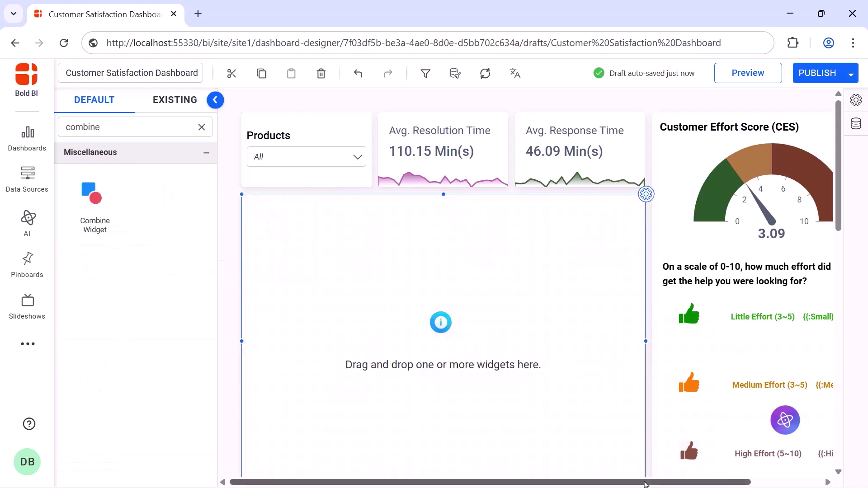
Find the Text widget, place it in the upper-left corner of the new Combine Widget, and enlarge it for a heading
click(201, 127)
click(190, 127)
text(text)
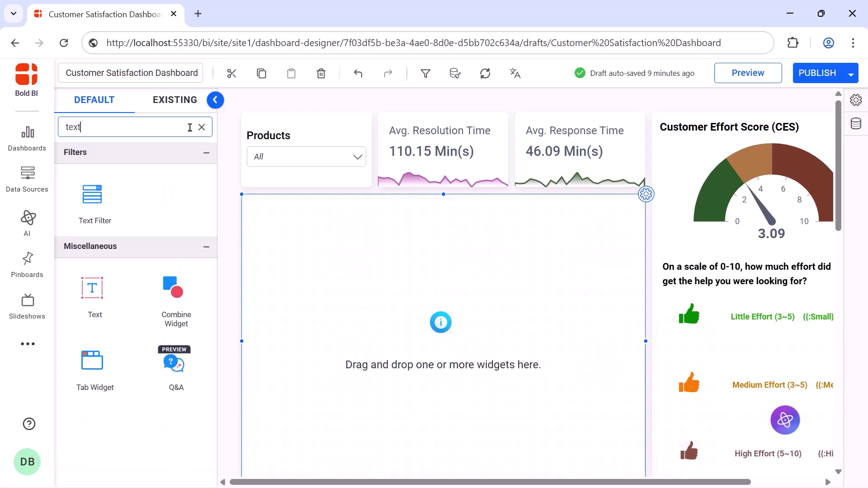
drag(93, 288, 272, 213)
drag(320, 227, 414, 243)
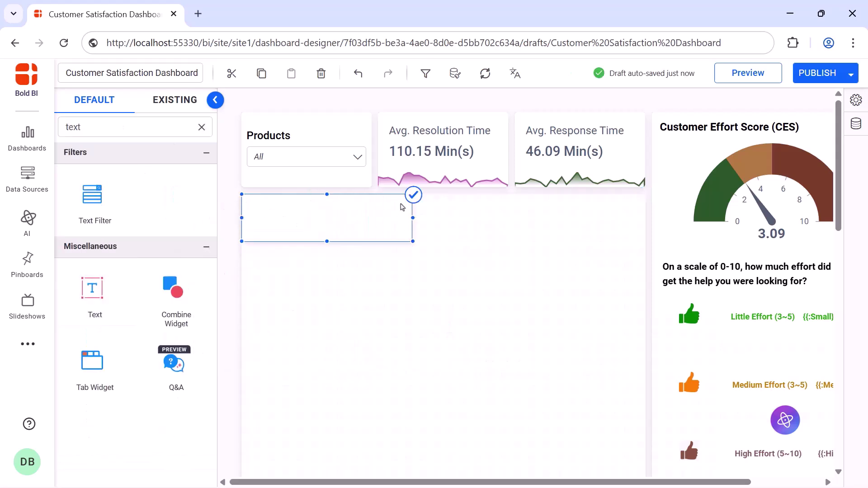
Enter "Net Promotor Score (NPS)" in the heading text widget and turn off its shadow
click(379, 215)
text(Net Promotor Score (NPS))
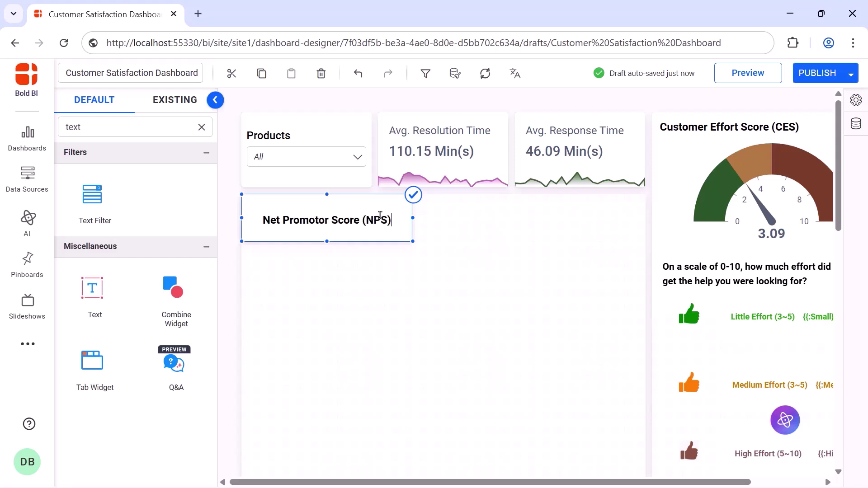
click(413, 196)
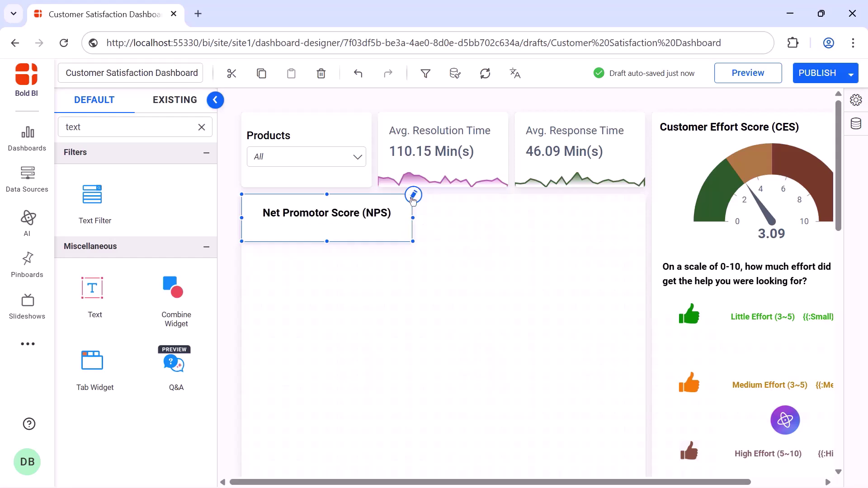
click(850, 103)
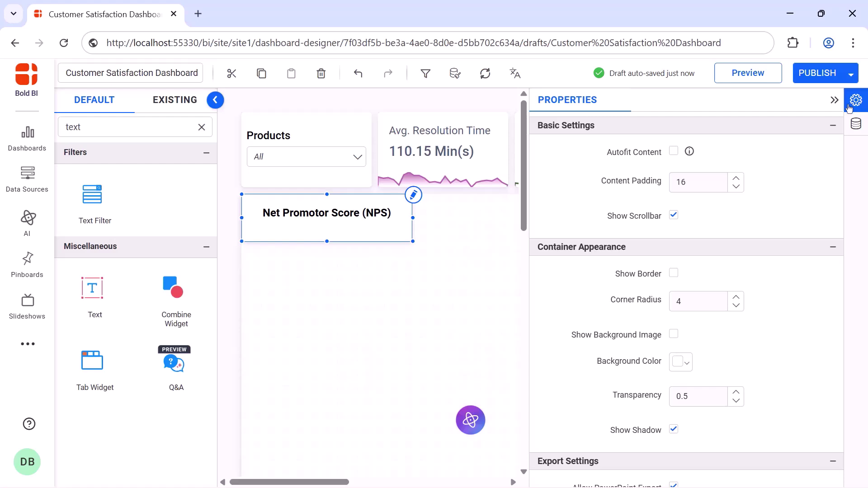
click(674, 431)
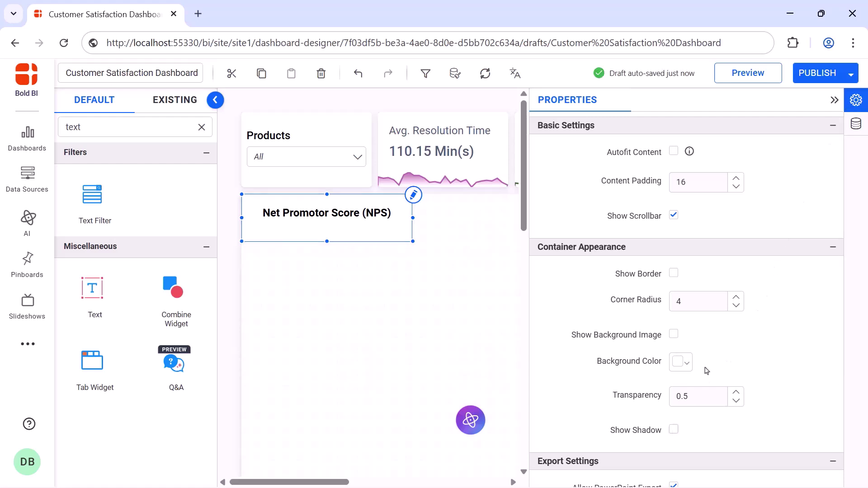
click(834, 100)
Find the Radial Gauge widget, place it below the Net Promotor Score heading, and enlarge it to nearly half the Combine Widget's width
click(202, 128)
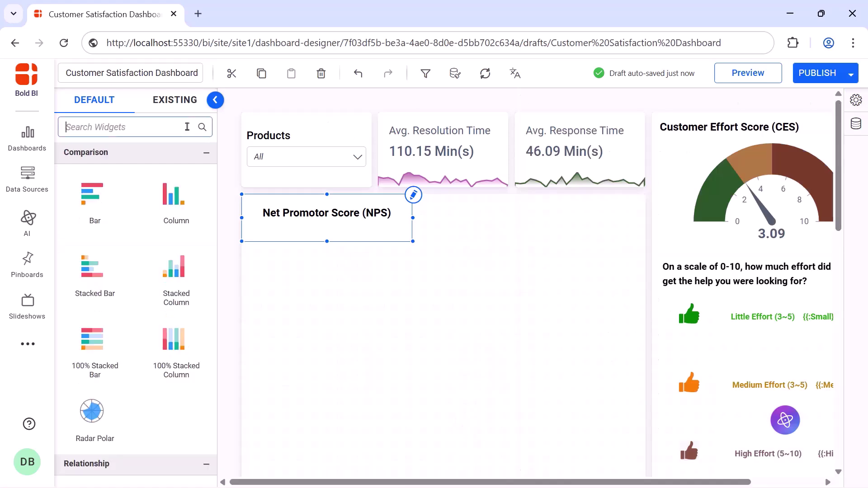
text(rad)
drag(93, 290, 254, 254)
drag(319, 283, 424, 470)
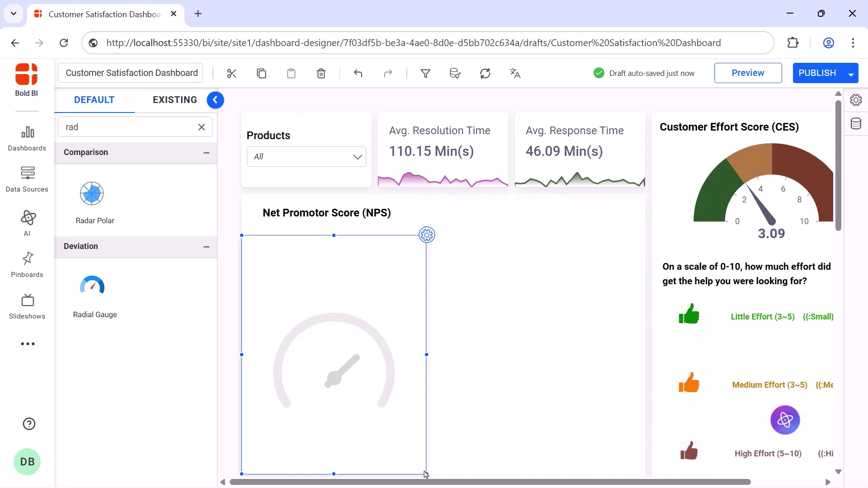
Name the new radial gauge "Net Promotor Score(NPS)" and open its data assignment
click(428, 236)
click(656, 141)
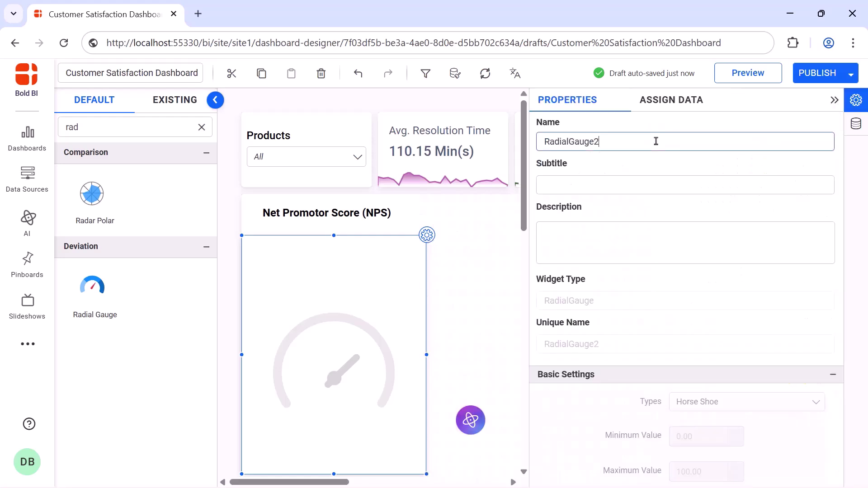
key(ctrl+a)
key(BackSpace)
text(Net Promotor Score(NPS))
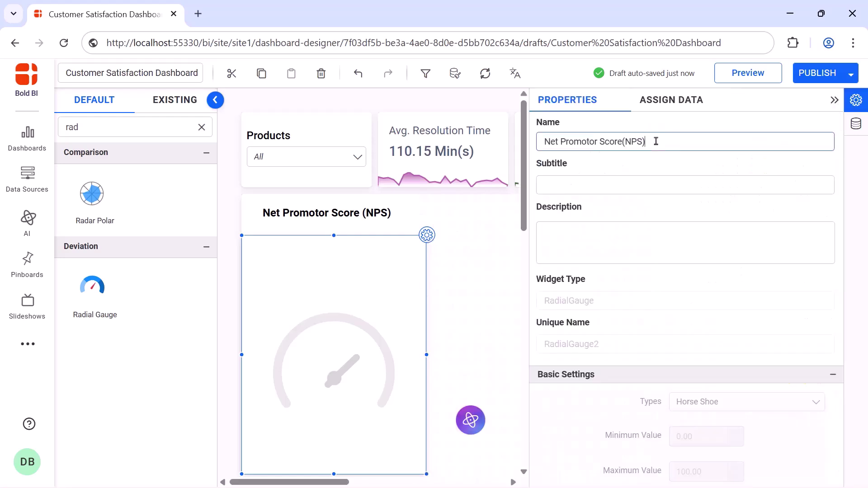
click(677, 103)
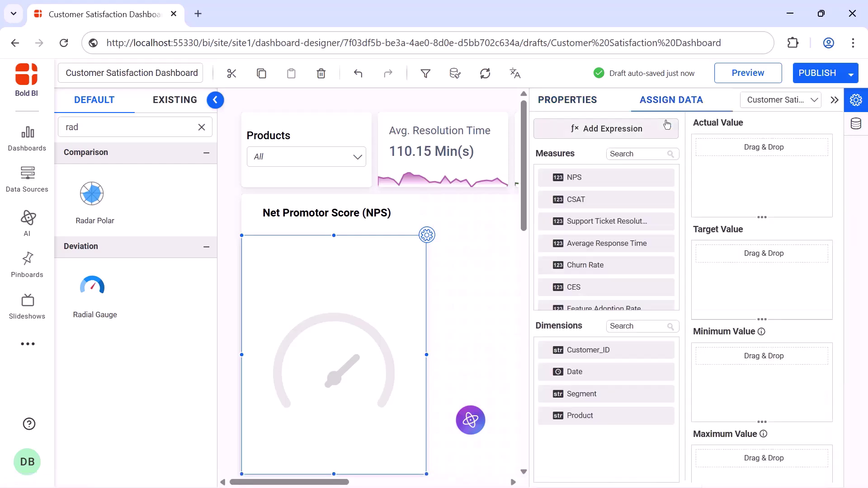
Create and save an expression named Promoters with the formula if([NPS]>=8,1,0)
click(668, 123)
click(202, 446)
double_click(367, 145)
text(Promoters)
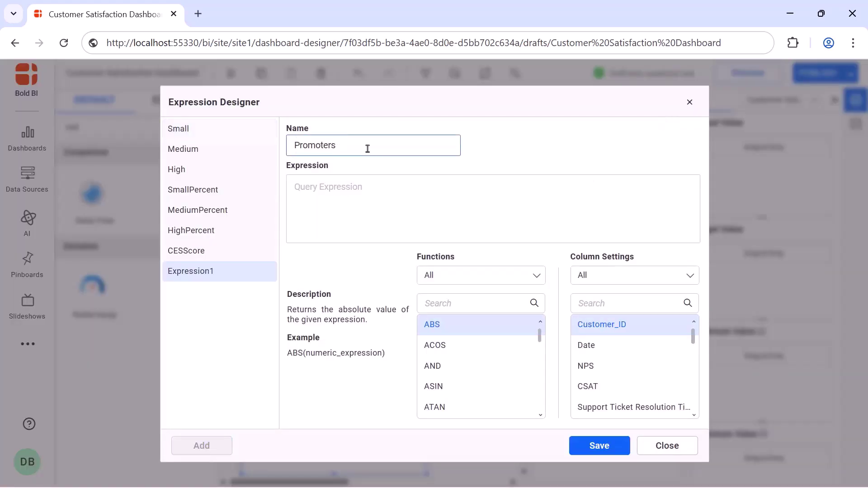
click(369, 186)
text(if([NPS]>=8,1,0))
click(584, 446)
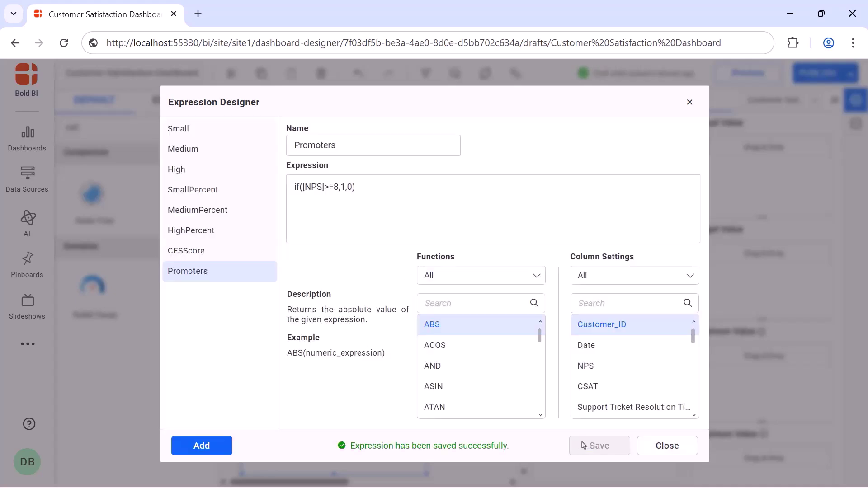
Add and save an expression named Neutrals with the formula if([NPS]=6 or [NPS]=7,1,0)
click(222, 446)
double_click(392, 149)
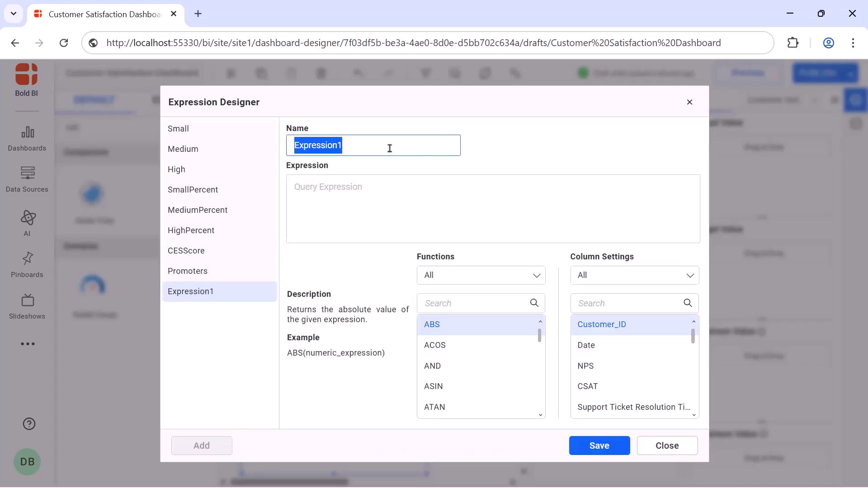
text(Neutrals)
click(380, 184)
text(if([NPS]=6 or [NPS]=7,1,0))
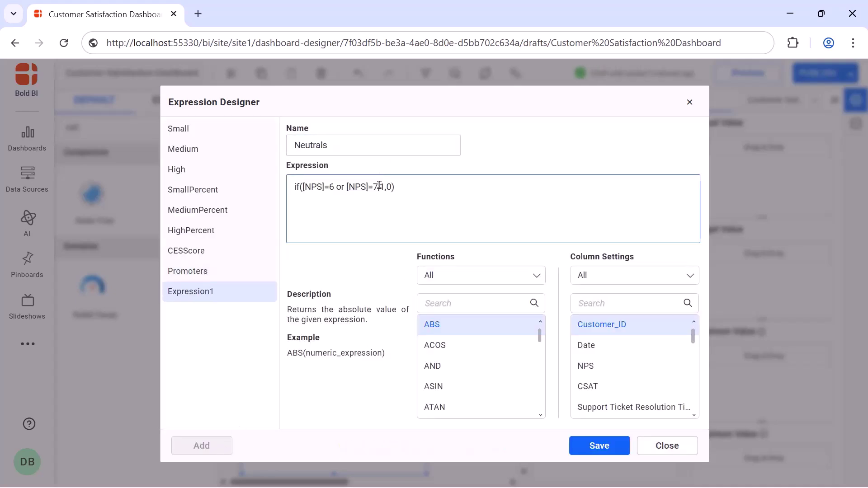
click(585, 446)
Add and save an expression named Detractors with the formula if([NPS]<=5,1,0)
click(221, 446)
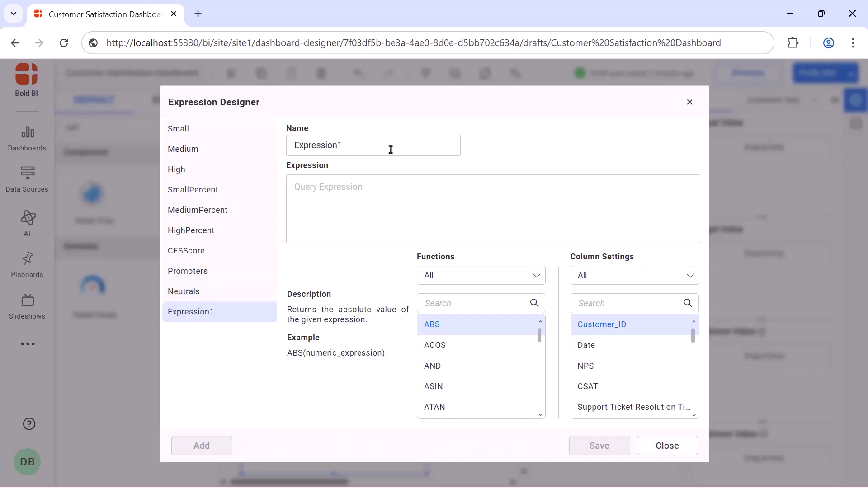
double_click(392, 150)
text(Detractors)
click(392, 183)
text(if([NPS]<=5,1,0))
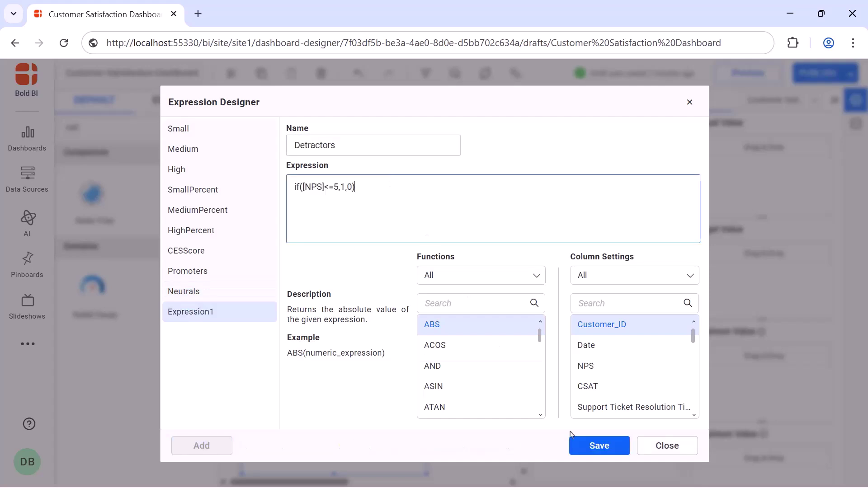
click(583, 447)
Add and save an expression named PromotersCount with the formula sum([Promoters])/count([Customer_ID])
click(218, 446)
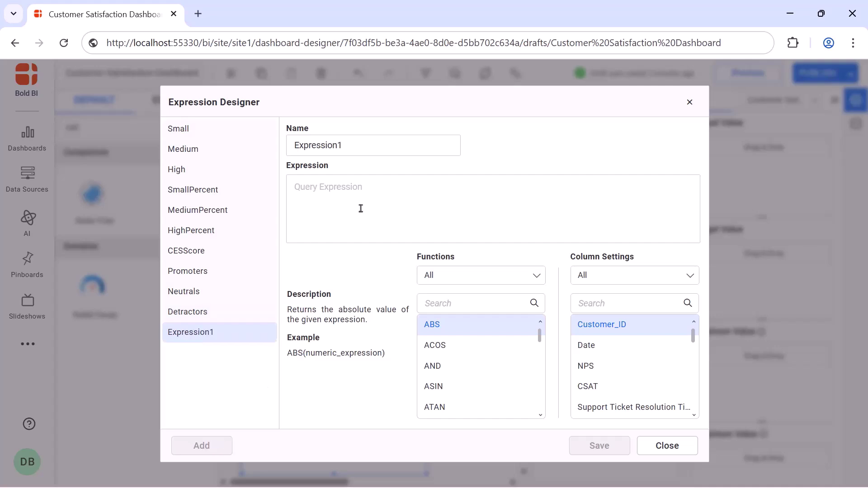
double_click(385, 145)
text(PromotersCount)
click(382, 183)
text(sum([Promoters])/count([Customer_ID]))
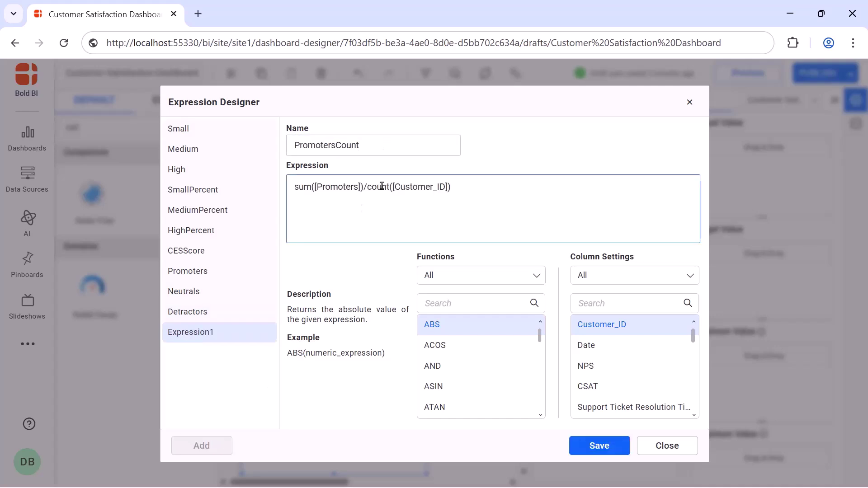
click(615, 447)
Add and save an expression named PassiveCount with the formula sum([Neutrals])/count([Customer_ID])
click(223, 447)
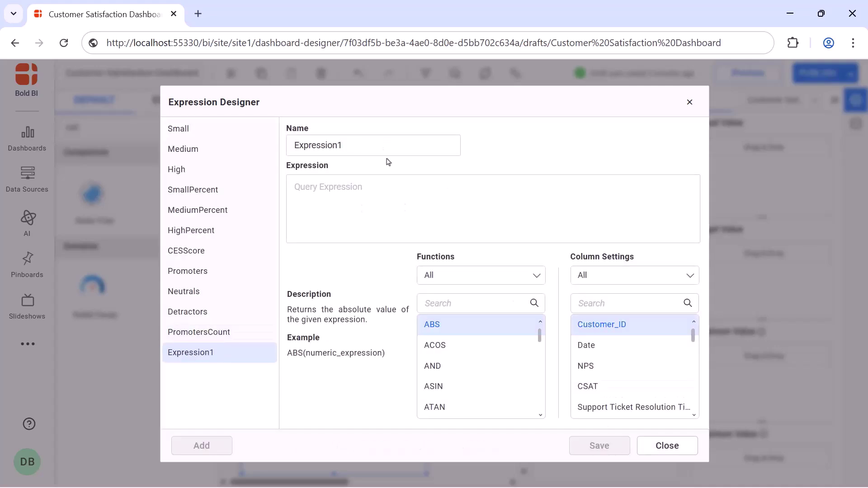
double_click(390, 149)
text(PassiveCount)
click(384, 185)
text(sum([Neutrals])/count([Customer_ID]))
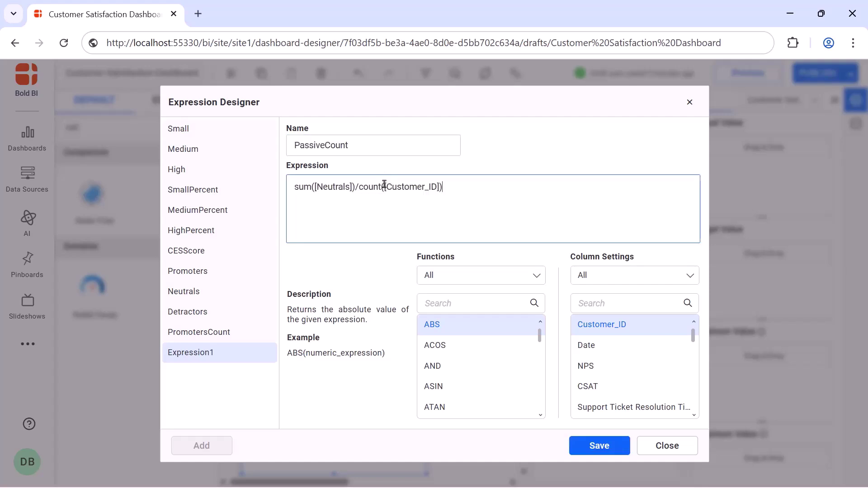
click(592, 446)
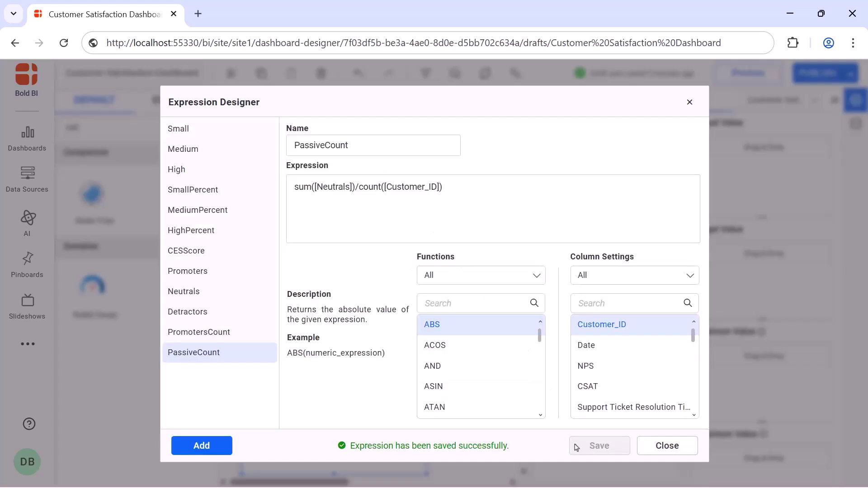
Add and save an expression named DetractorsCount with the formula sum([Detractors])/count([Customer_ID])
click(206, 446)
double_click(397, 149)
text(DetractorsCount)
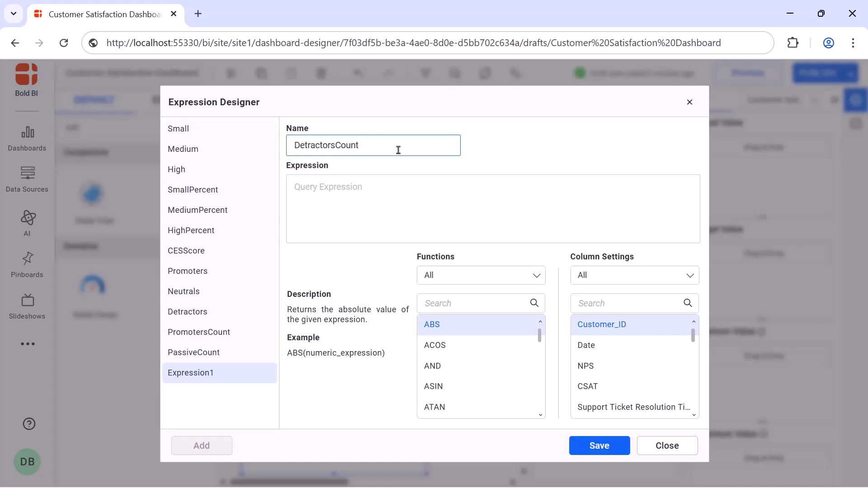
click(399, 188)
text(sum([Detractors])/count([Customer_ID]))
click(591, 446)
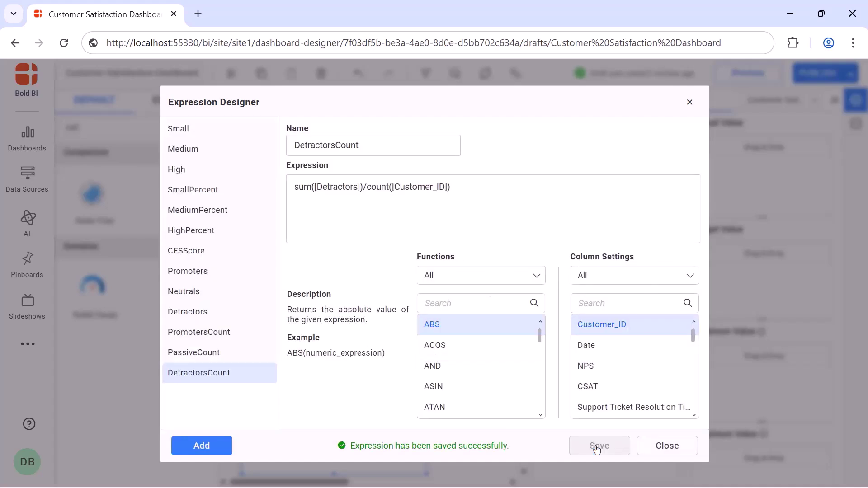
Add and save an expression named PromotersPercent with the formula ROUND(([PromotersCount]*100),2)
click(228, 450)
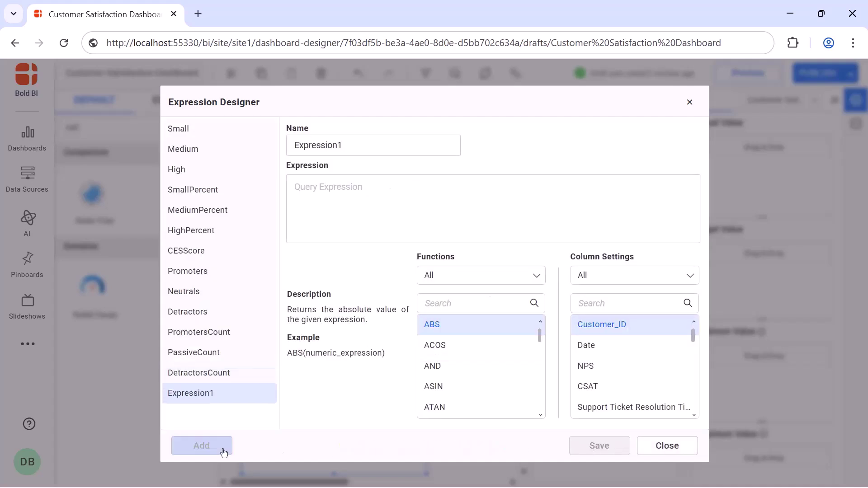
double_click(403, 146)
text(PromotersPercent)
click(403, 188)
text(ROUND(([PromotersCount]*100),2))
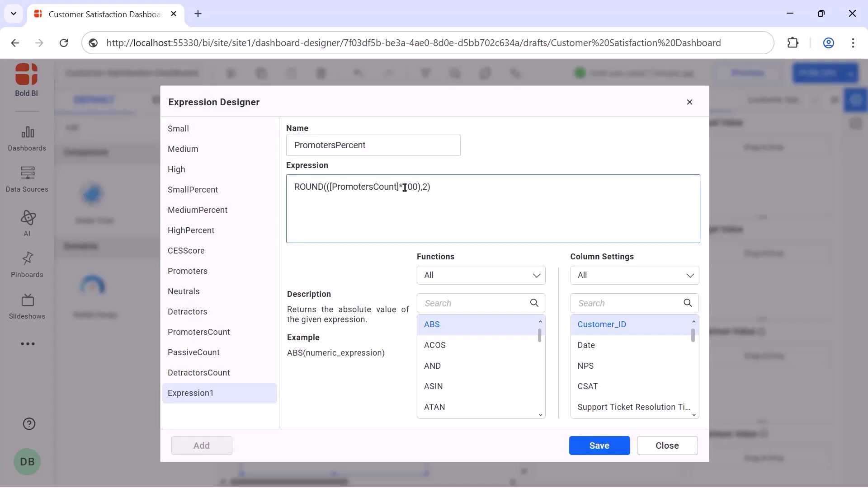
click(600, 445)
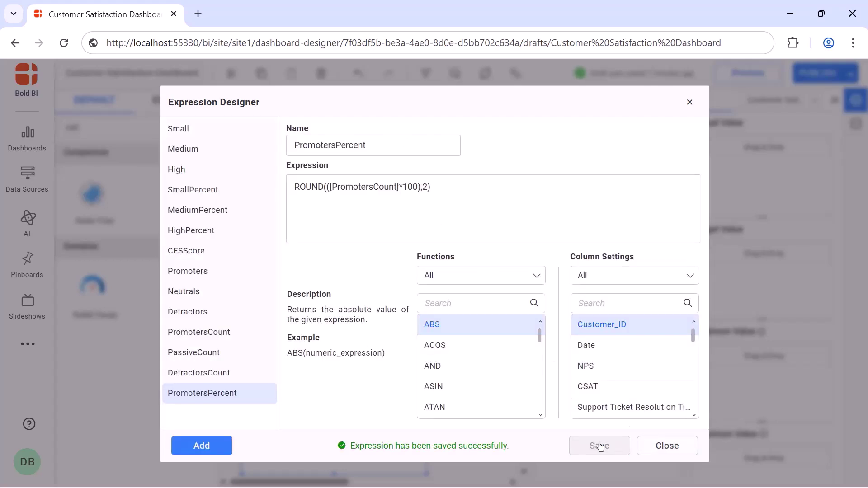
Add and save an expression named PassivesPercent with the formula ROUND(([DetractorsCount]*100),2)
click(223, 447)
double_click(434, 148)
text(PassivesPercent)
click(438, 183)
text(ROUND(([DetractorsCount]*100),2))
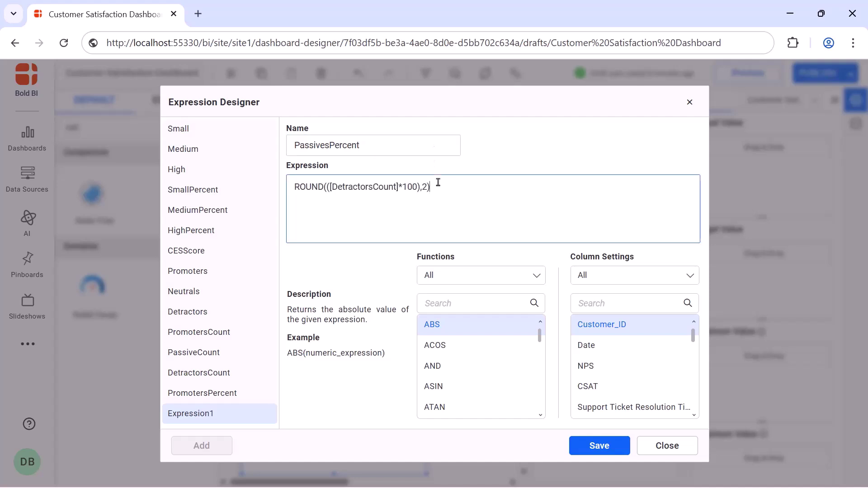
click(587, 446)
Add and save an expression named DetractorsPercent with the formula sum([Detractors])/count([Customer_ID])
click(217, 445)
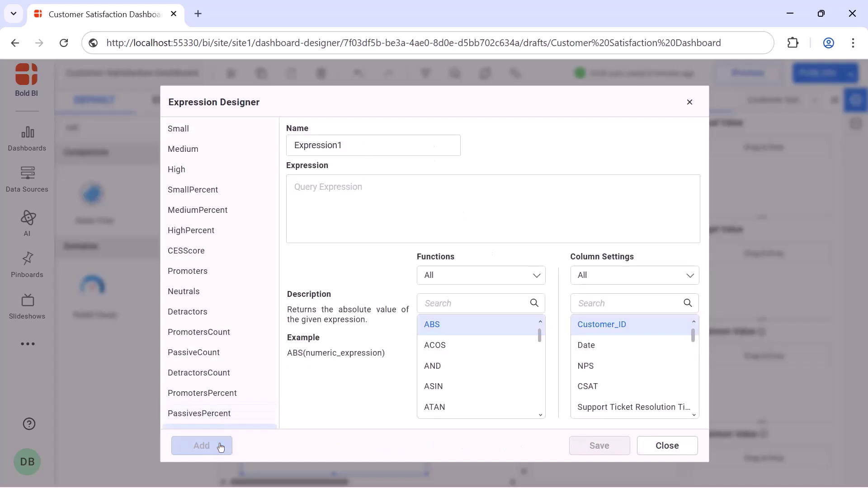
double_click(405, 151)
text(DetractorsPercent)
click(388, 186)
text(sum([Detractors])/count([Customer_ID]))
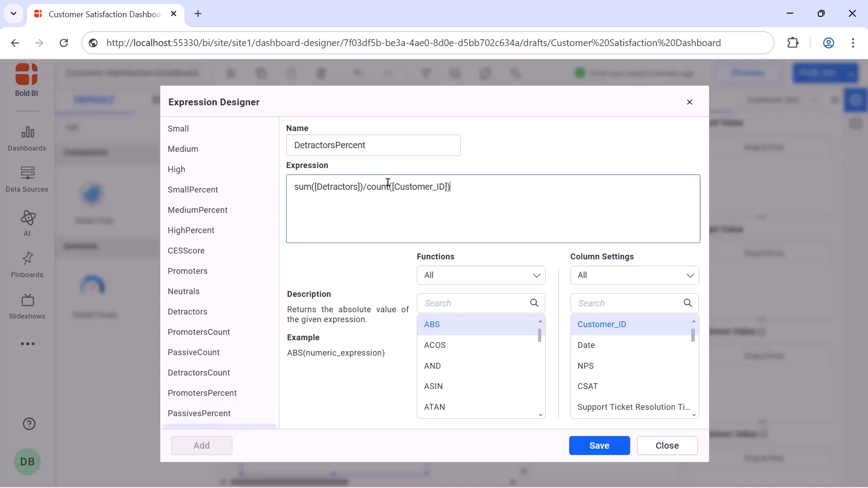
click(576, 446)
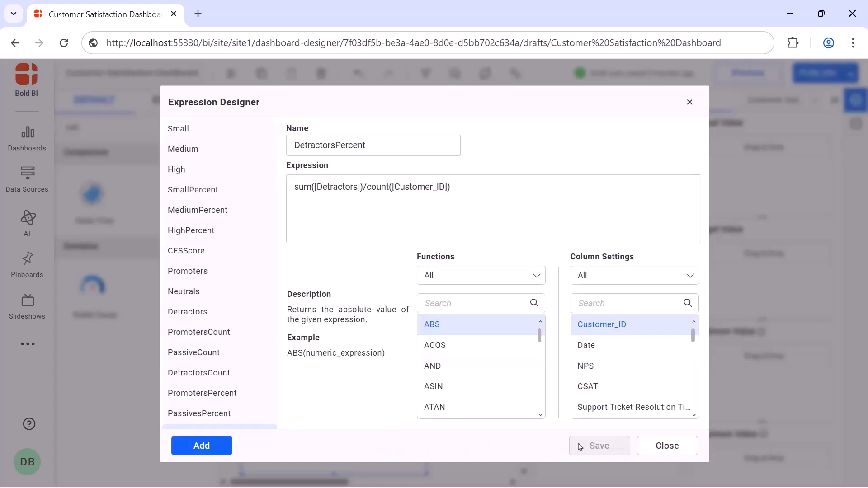
Add and save an expression named NetPromoterScore with the formula [PromotersPercent]-[DetractorsPercent], and close the Expression Designer
click(222, 446)
click(405, 149)
double_click(405, 150)
text(NetPromoterScore)
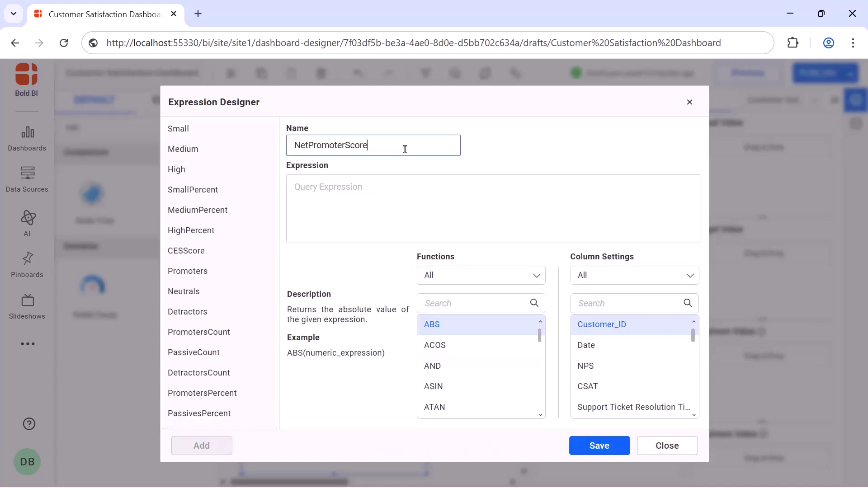
click(409, 179)
text([PromotersPercent]-[DetractorsPercent])
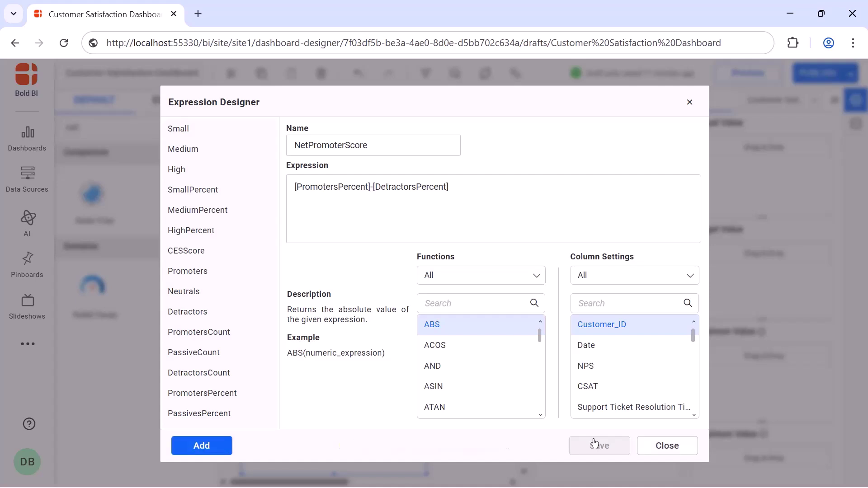
click(689, 103)
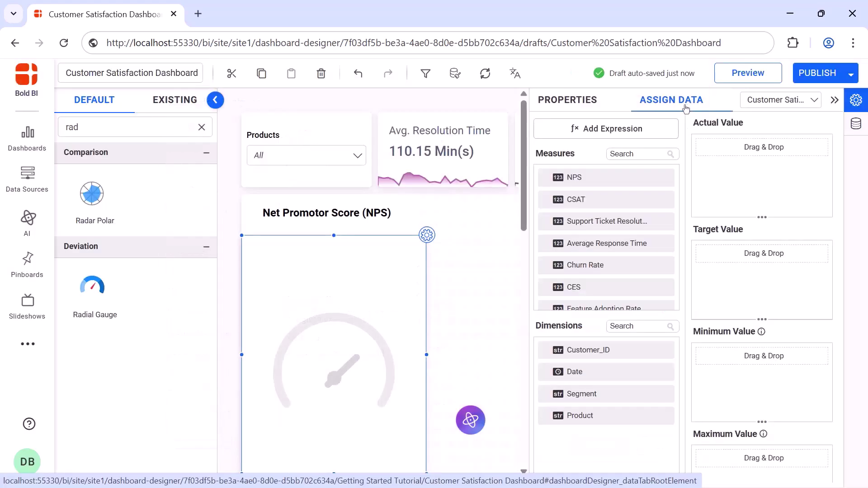
Search the measures for "net" and assign NetPromoterScore as the gauge's Actual Value
click(652, 154)
text(net)
drag(649, 178, 708, 165)
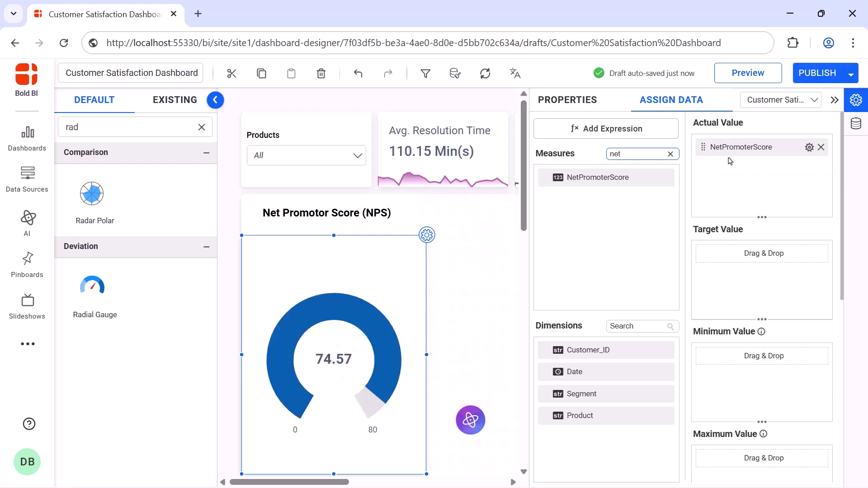
Format the NetPromoterScore measure with % appended on the right of the value
click(810, 147)
click(805, 211)
click(440, 378)
text(%)
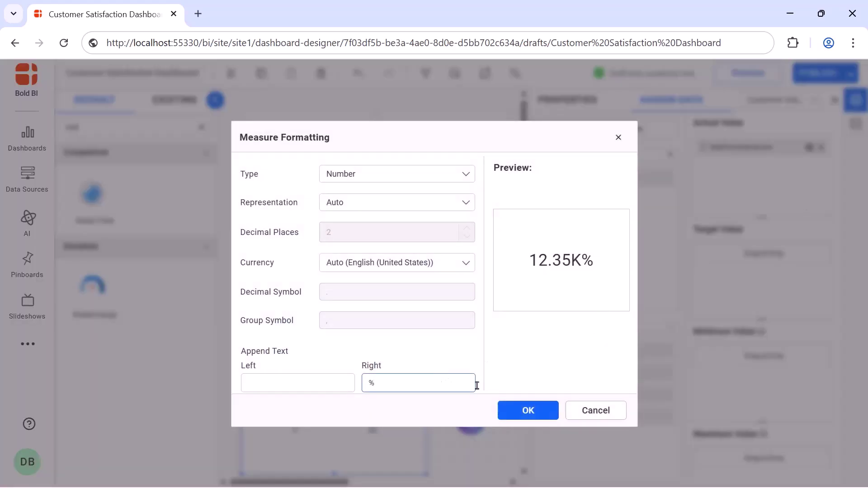
click(528, 410)
Set the Net Promotor Score gauge's minimum value to -100 and its maximum value to 100
click(566, 100)
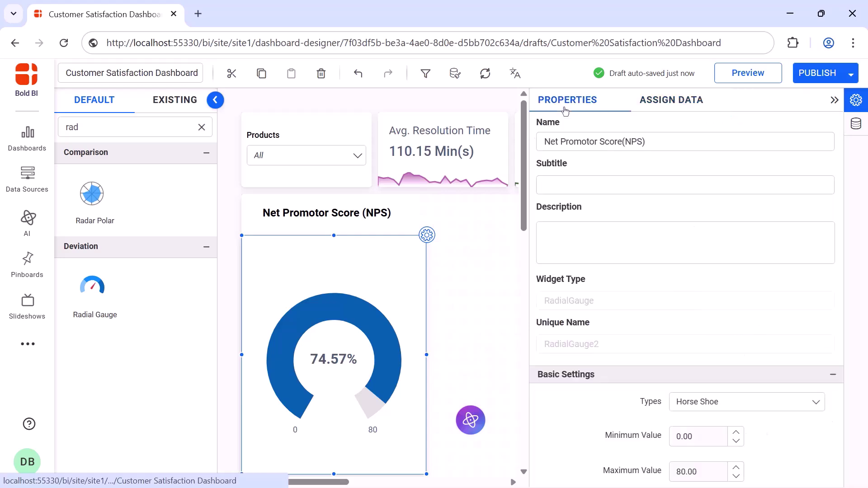
scroll(683, 226, down, 5)
double_click(687, 202)
text(-100)
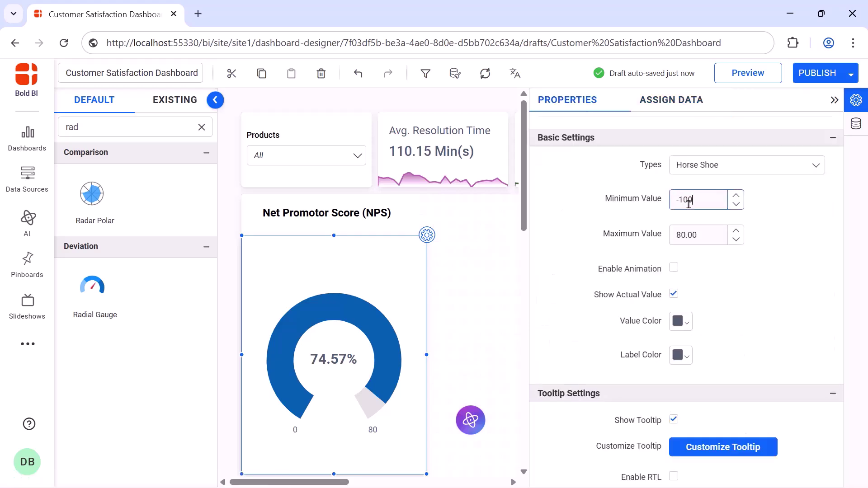
double_click(692, 233)
text(100)
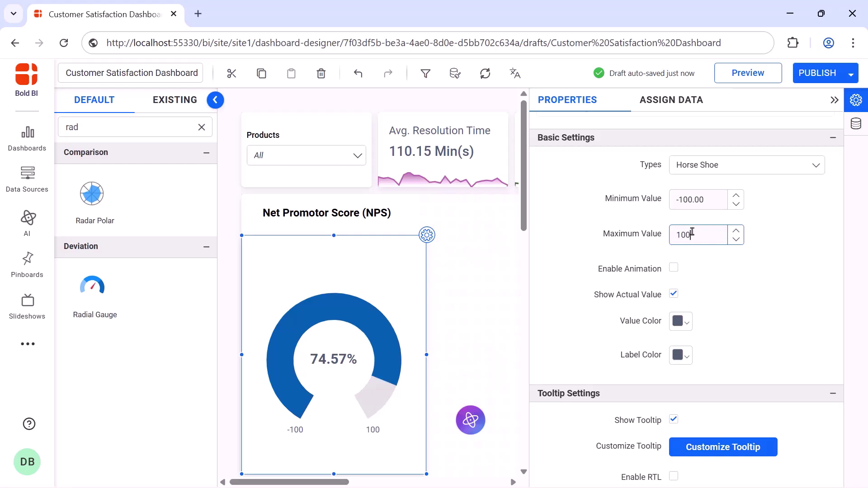
Enable the gauge's animation and set its value pointer to Range with Needle
click(674, 268)
scroll(675, 270, down, 10)
click(721, 165)
click(721, 218)
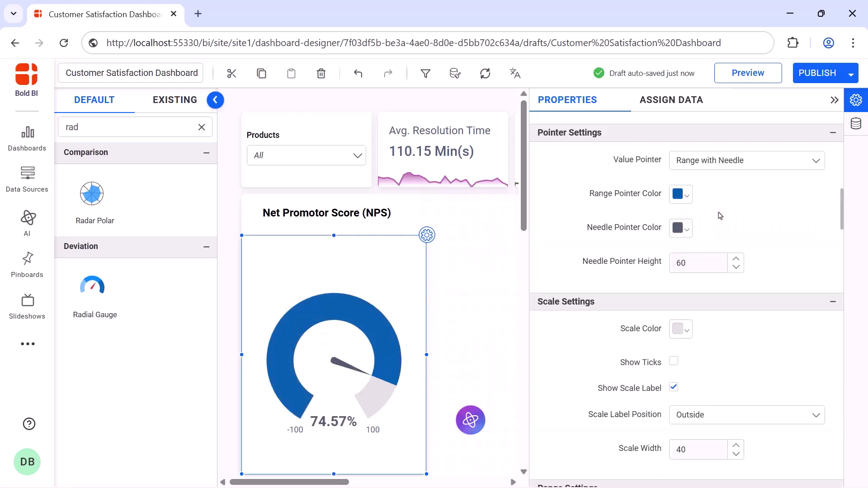
Show the gauge's scale ticks and set both the ticks position and the scale label position to Inside
scroll(721, 216, down, 4)
click(674, 190)
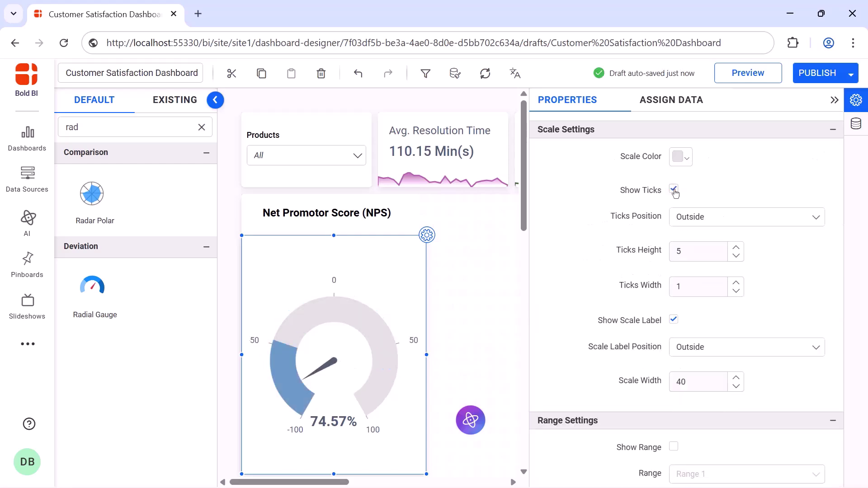
click(690, 216)
click(692, 237)
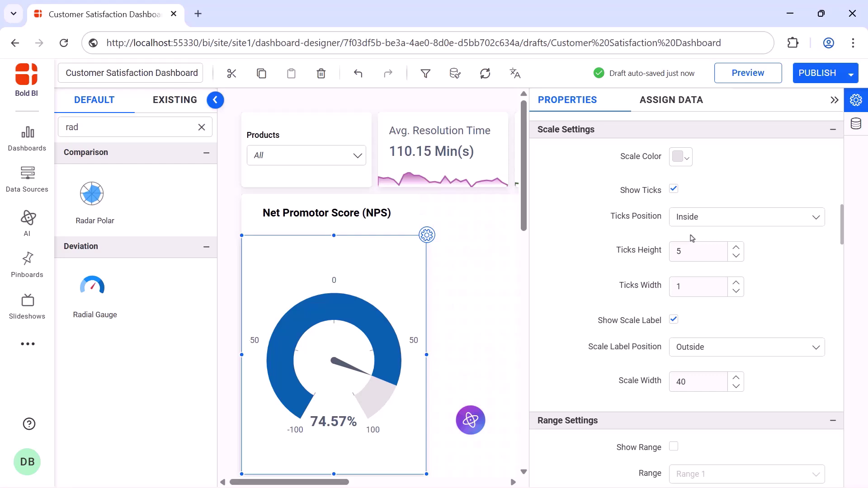
click(704, 349)
click(702, 366)
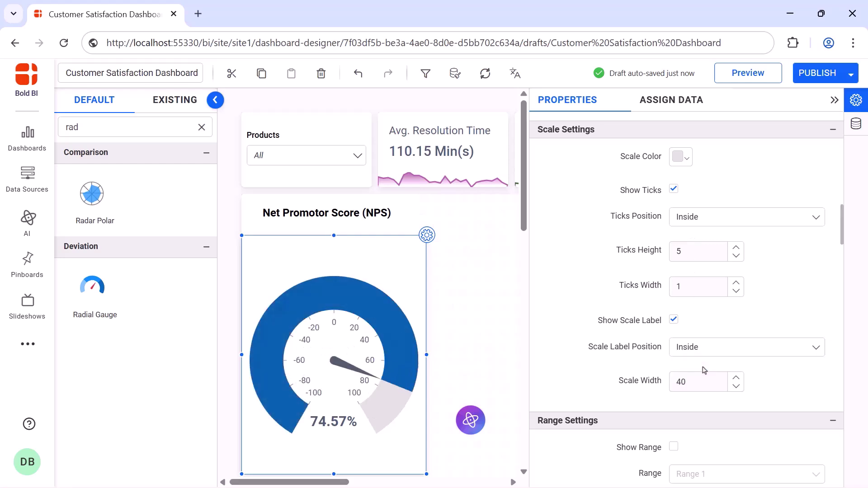
Show the gauge's ranges, end Range 1 at 0, and color it dark red-brown
scroll(687, 271, down, 5)
click(674, 170)
scroll(674, 172, down, 1)
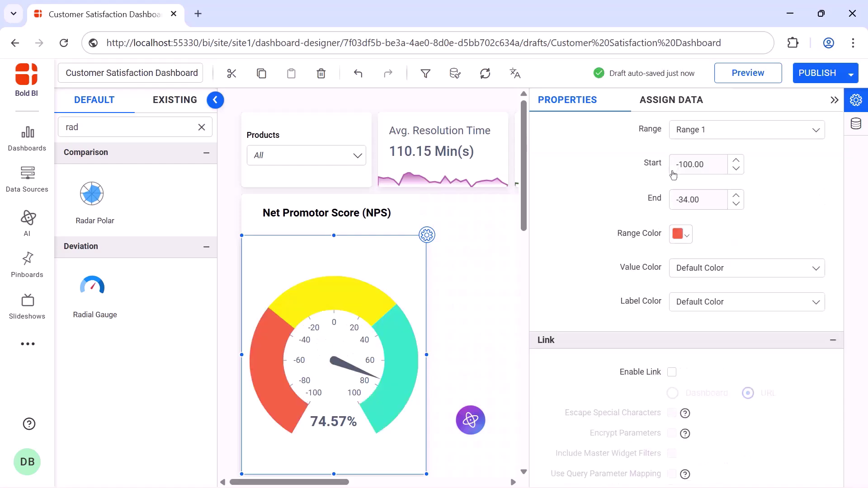
click(683, 196)
text(0)
click(680, 235)
click(765, 306)
click(759, 421)
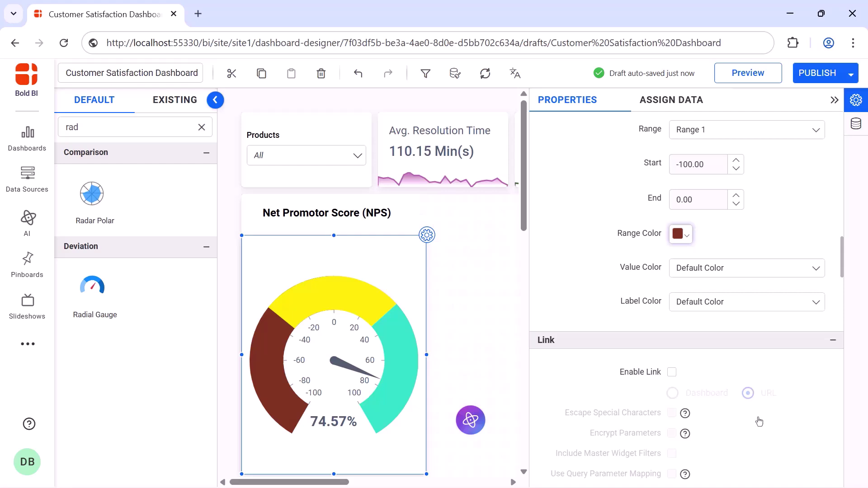
Set the gauge's Range 2 to start at 0 and end at 50, and color it orange-brown
click(729, 136)
click(727, 170)
click(721, 168)
text(0)
click(683, 200)
text(50)
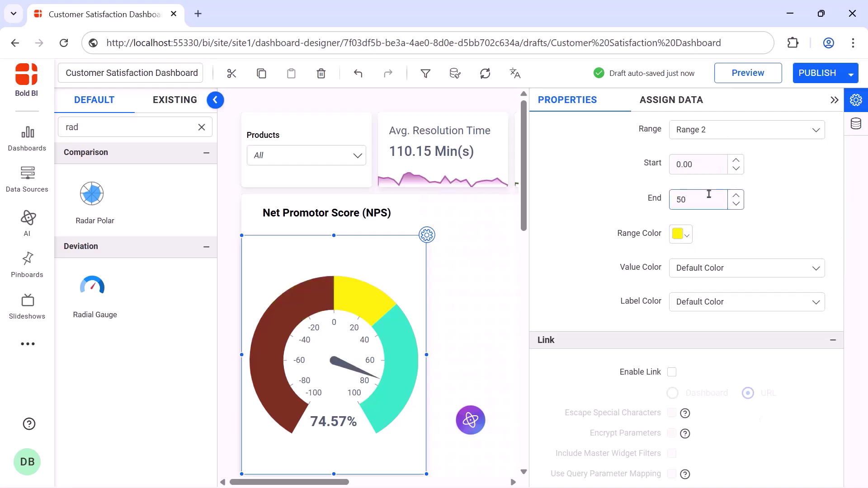
click(684, 233)
click(761, 278)
click(759, 421)
Set the gauge's Range 3 to start at 50 and color it dark green
click(728, 131)
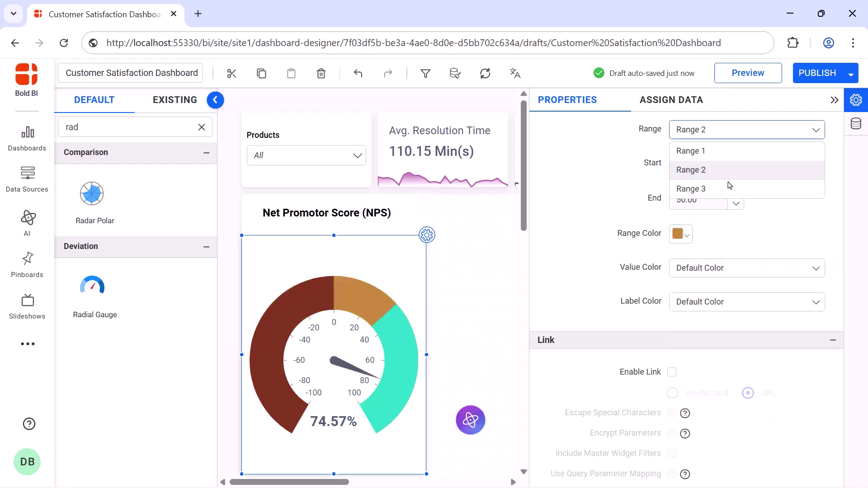
click(728, 186)
click(713, 165)
text(50)
click(681, 234)
click(805, 325)
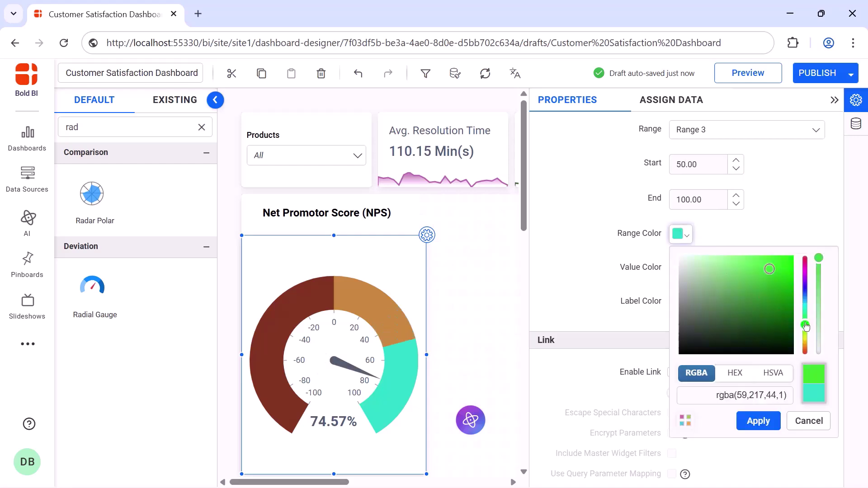
click(731, 315)
click(755, 420)
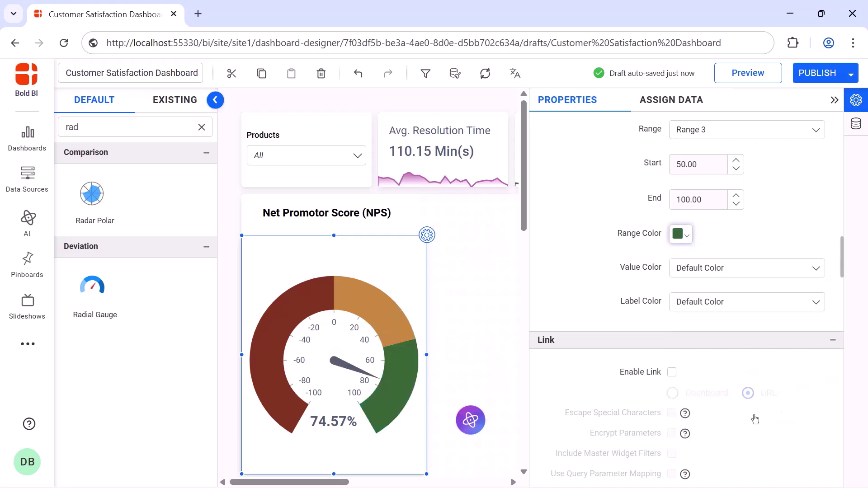
Turn off auto font size for the gauge's actual value, set its font size to 20, and disable the gauge's shadow
scroll(754, 407, down, 5)
click(674, 263)
double_click(689, 292)
text(20)
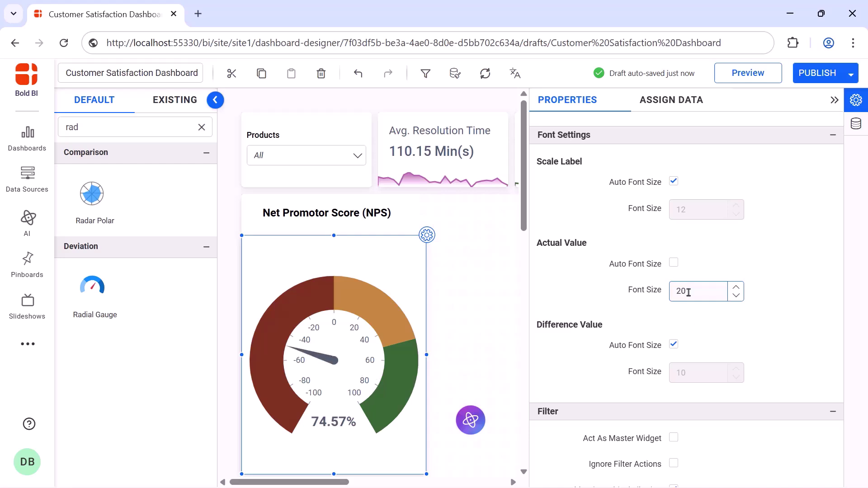
scroll(677, 211, down, 10)
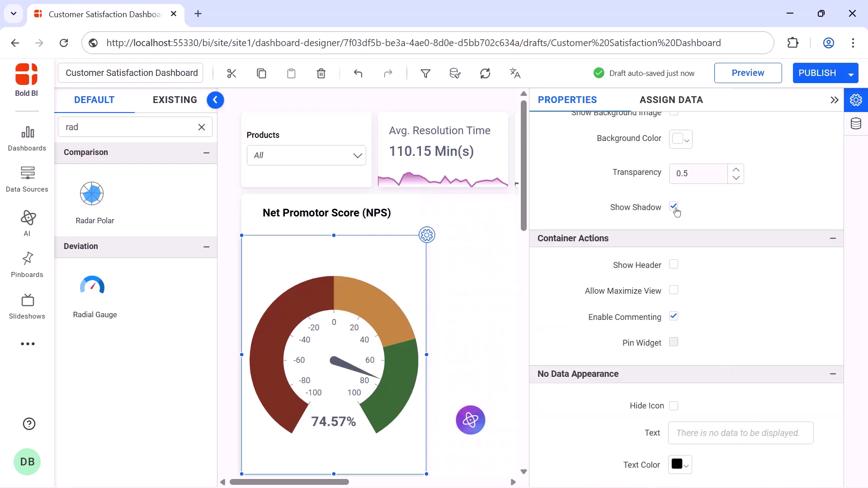
click(674, 208)
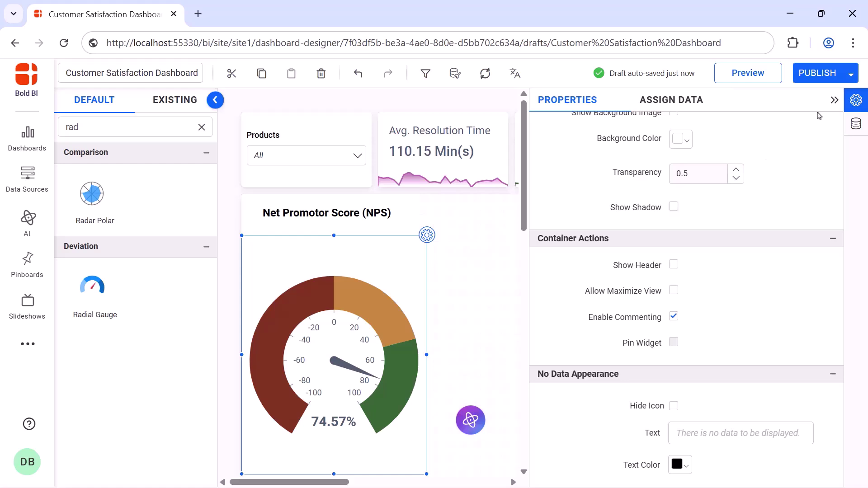
click(835, 100)
Add a text widget beside the Net Promotor Score title and widen it to the section's outer edge
click(202, 127)
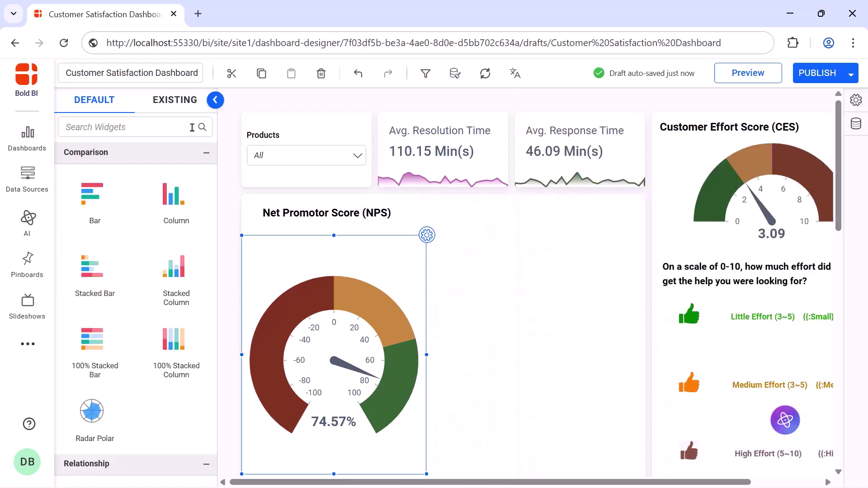
click(190, 127)
text(text)
drag(104, 286, 430, 201)
drag(507, 228, 646, 254)
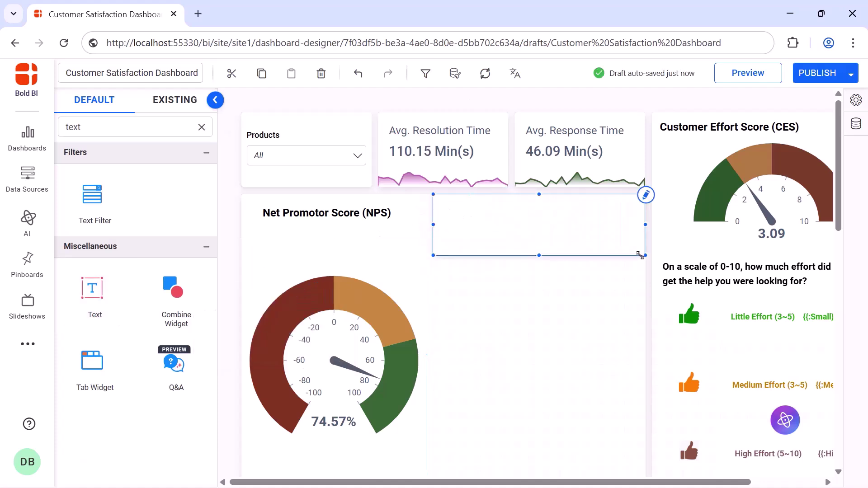
Enter "On a scale of 0-10, how likely is it that you would recommend our services to a friend?" and left-align it
click(646, 195)
text(On a scale of 0-10, how likely is it that you would recommend our services to a friend?)
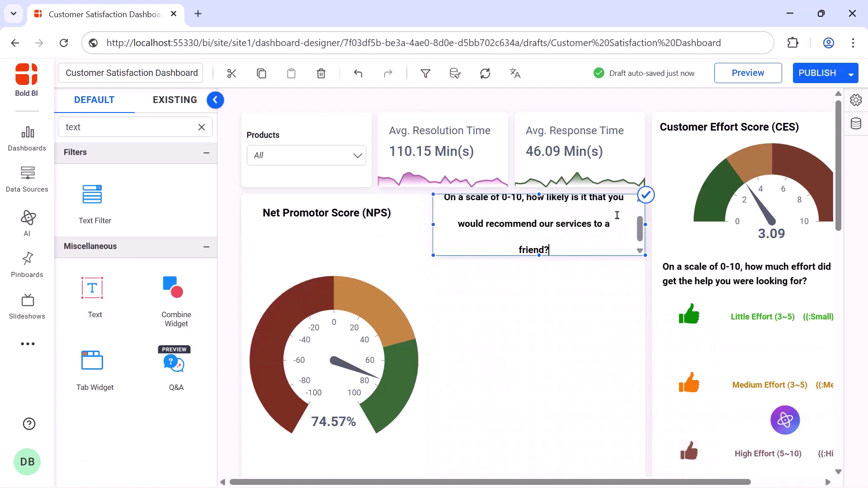
key(ctrl+a)
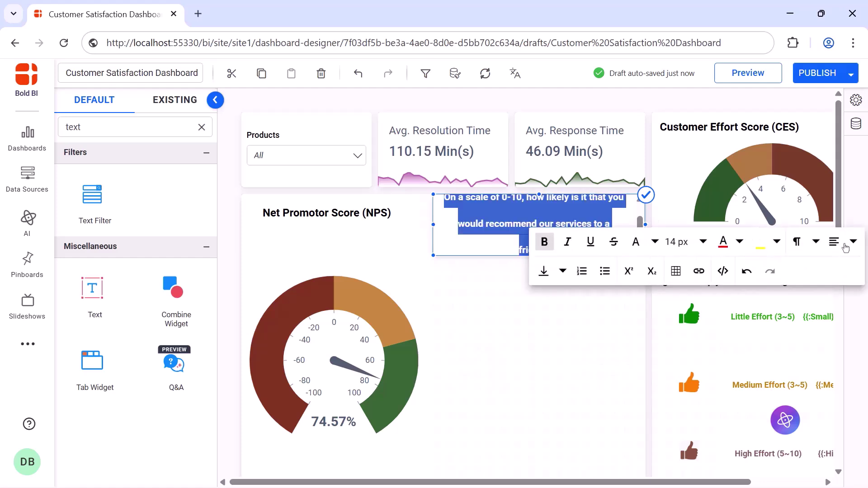
click(846, 245)
click(832, 266)
click(646, 195)
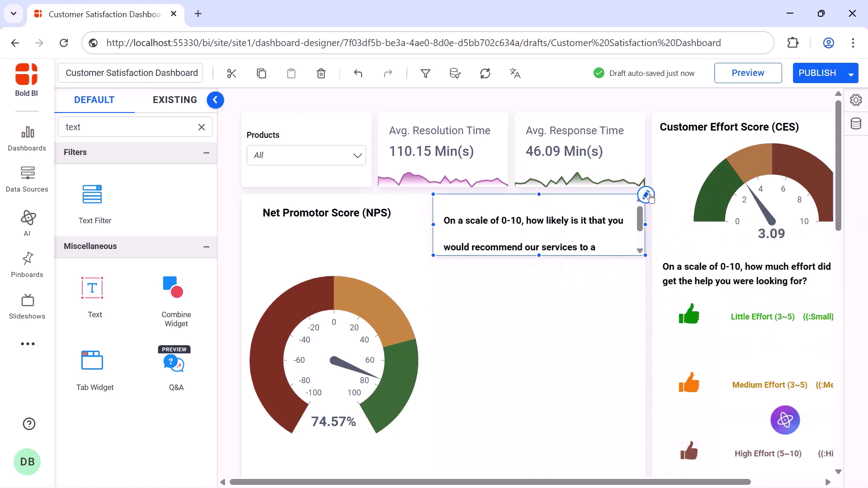
Disable the shadow of the recommendation question text widget
click(856, 100)
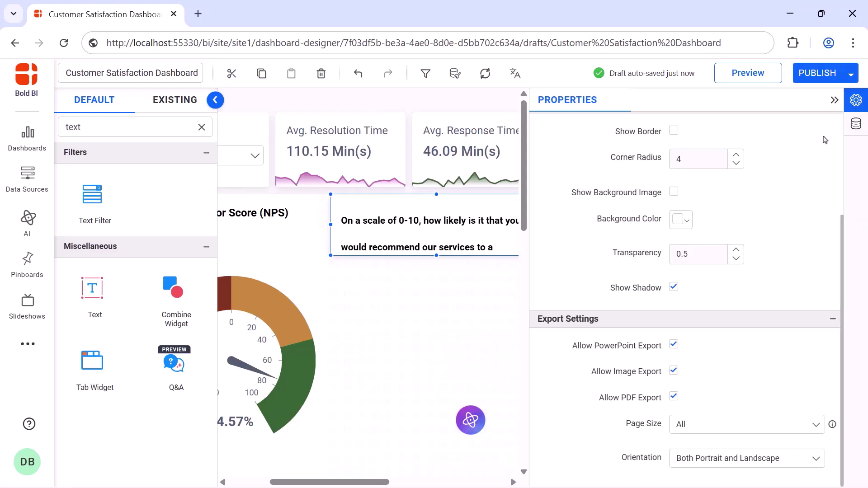
click(674, 288)
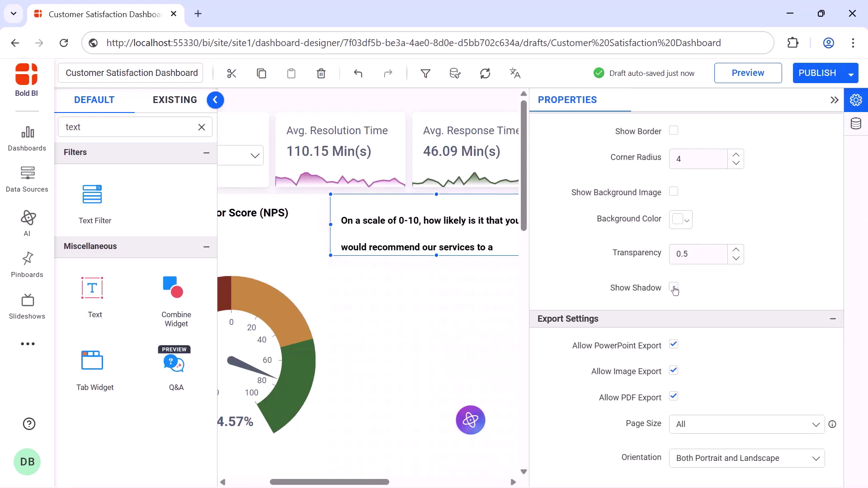
click(832, 101)
Add a small image widget below the recommendation question, set its mode to Fill, and load the local image Green
click(202, 127)
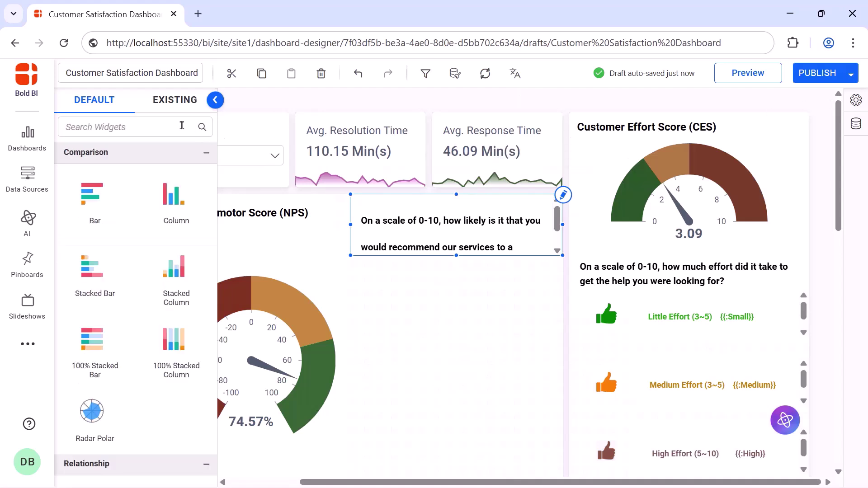
text(ima)
drag(93, 193, 384, 283)
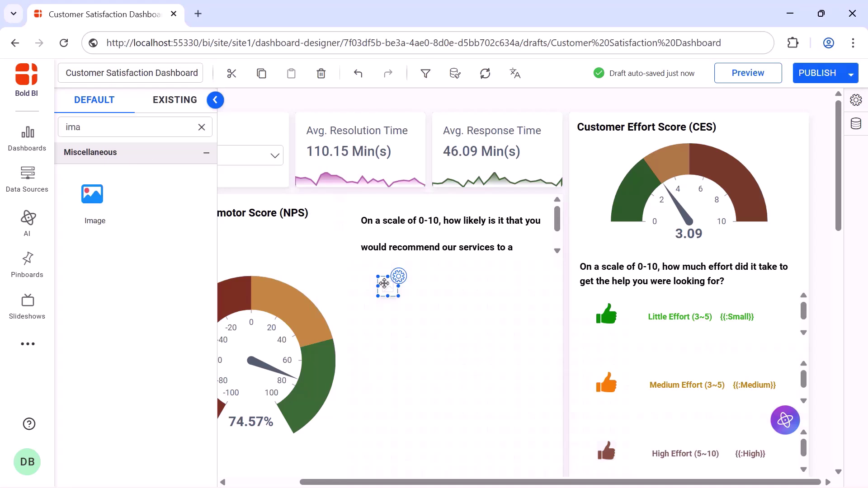
click(399, 277)
click(795, 287)
click(678, 337)
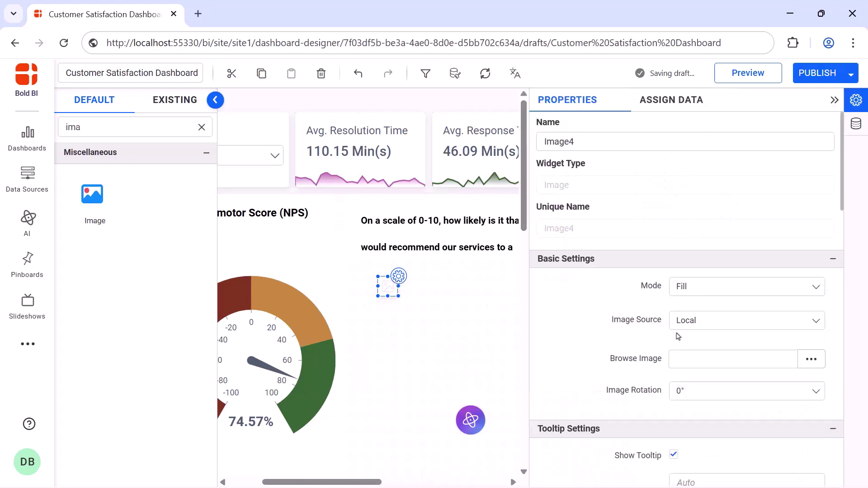
click(810, 359)
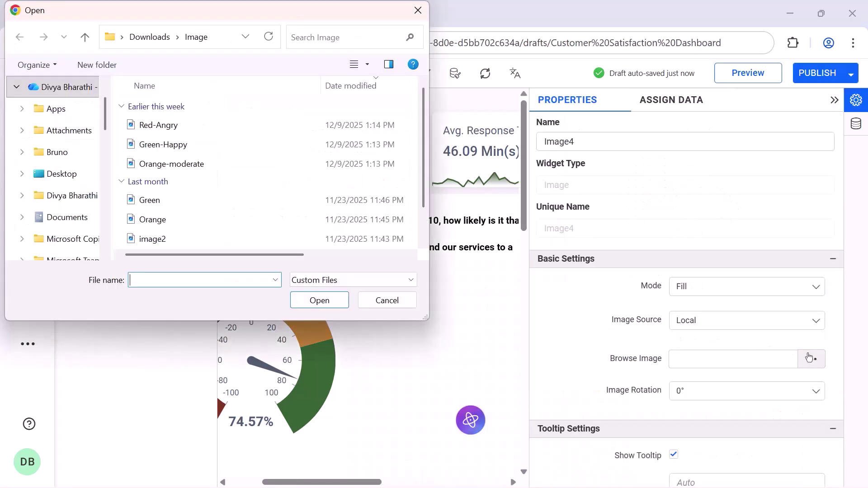
double_click(291, 200)
Disable the shadow of the green thumbs-up image widget
scroll(674, 410, down, 10)
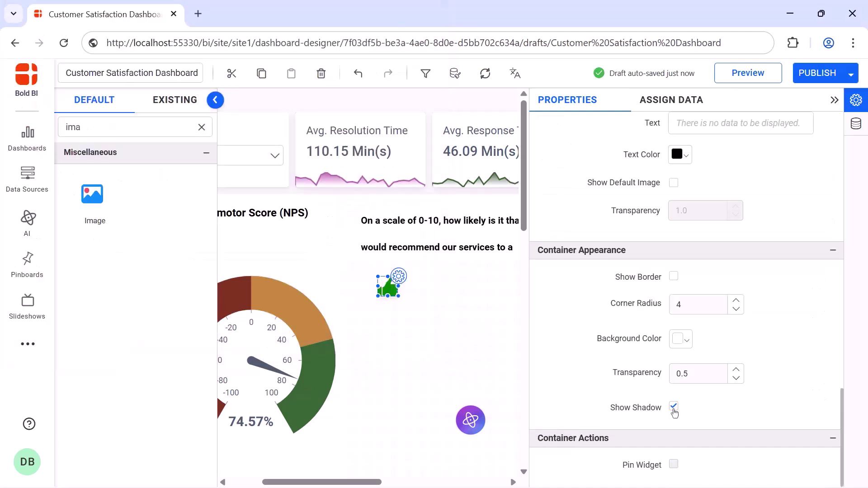
click(674, 407)
click(835, 100)
Add a text widget beside the green thumbs-up image reading "Promoters {{:Promoters}} ({{:PromotersPercent}}%)"
click(201, 128)
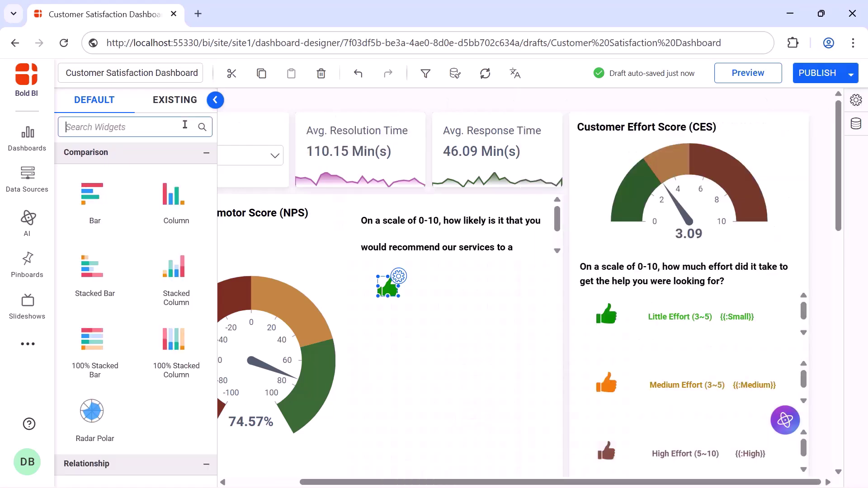
text(text)
drag(93, 288, 417, 271)
drag(493, 297, 553, 312)
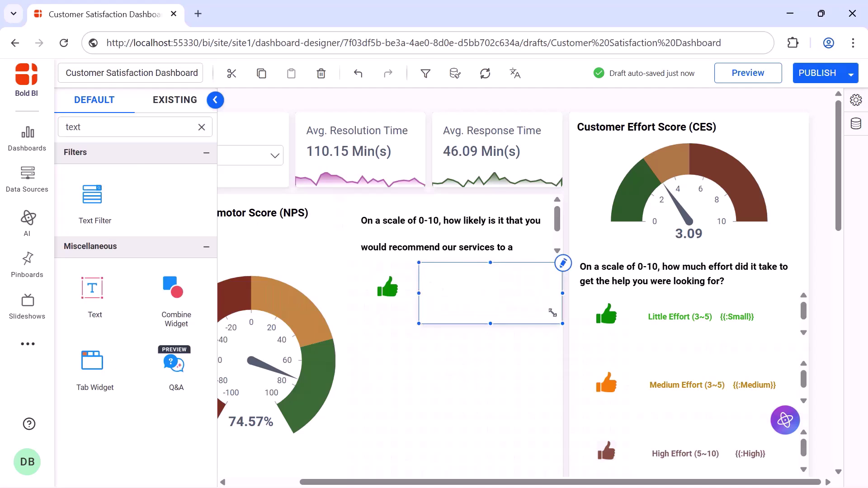
click(563, 263)
text(Promoters {{:Promoters}} ({{:PromotersPercent}}%))
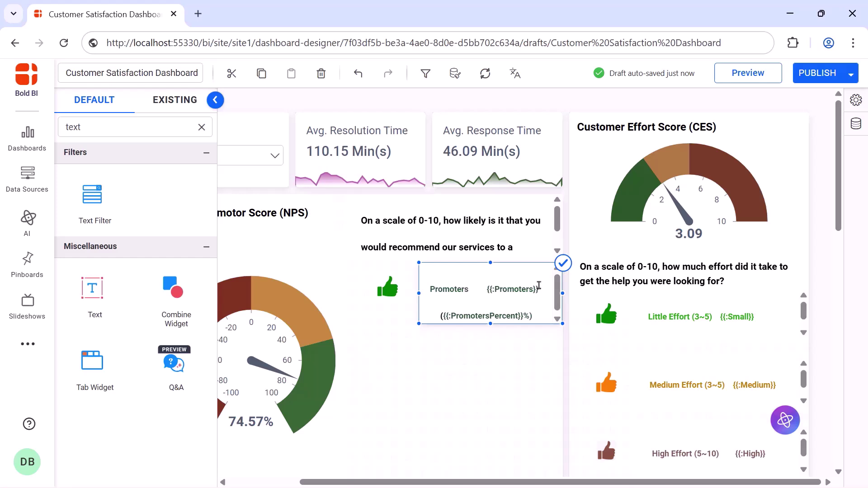
click(563, 263)
Disable the shadow of the Promoters text widget
click(856, 100)
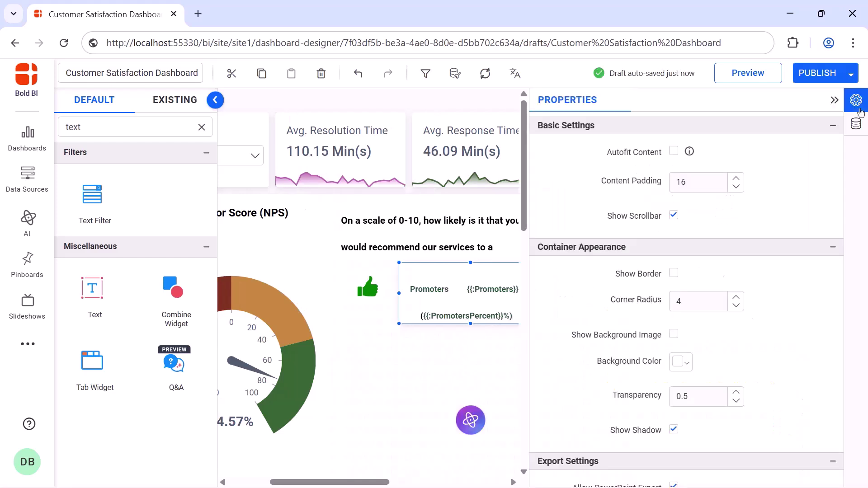
click(674, 431)
click(834, 100)
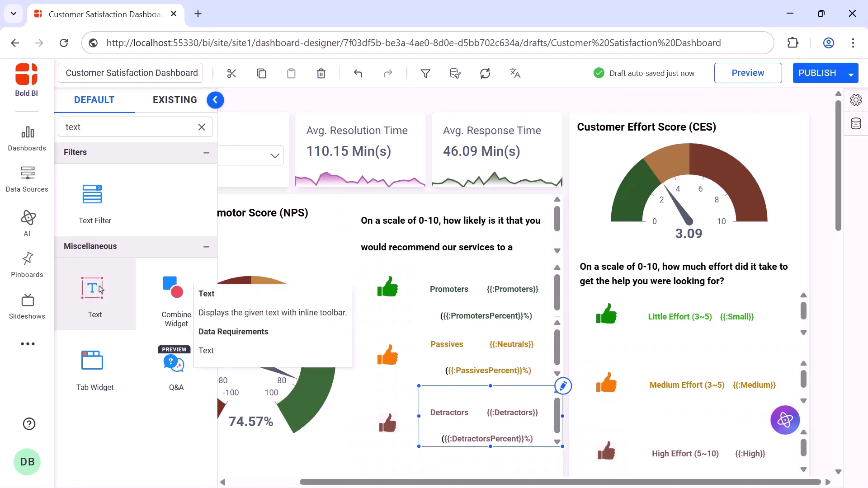
Add a text widget below the Detractors row reading "NPS = Promoters (%) - Detractors (%)" and disable its shadow
drag(93, 292, 311, 455)
drag(381, 471, 514, 473)
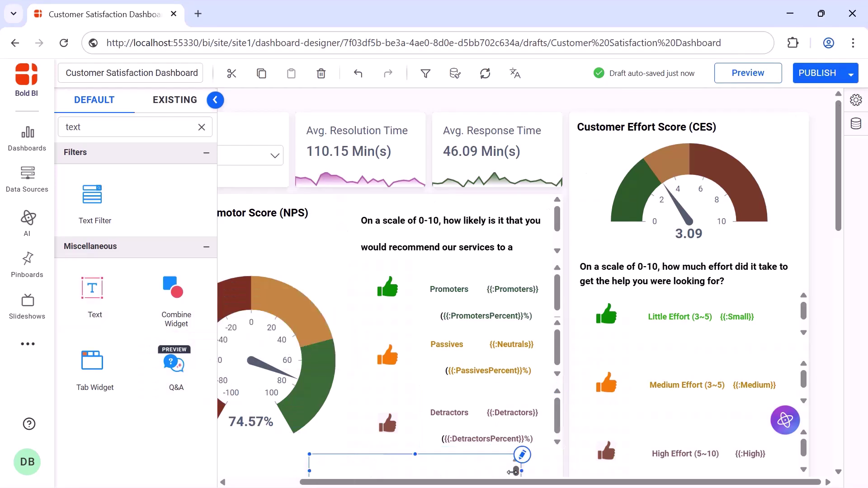
click(522, 458)
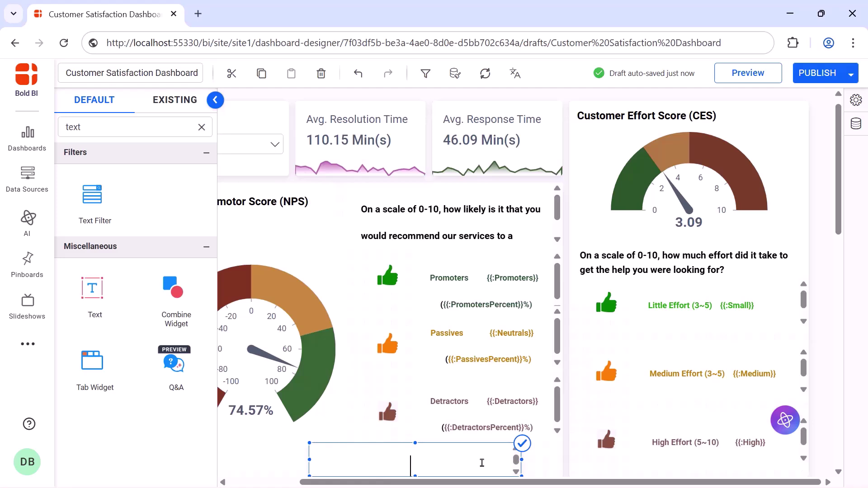
text(NPS = Promoters (%) - Detractors (%))
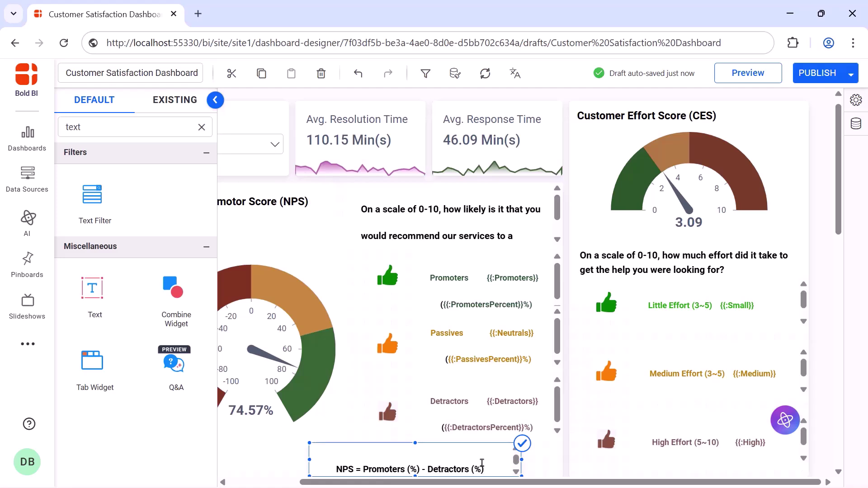
click(523, 444)
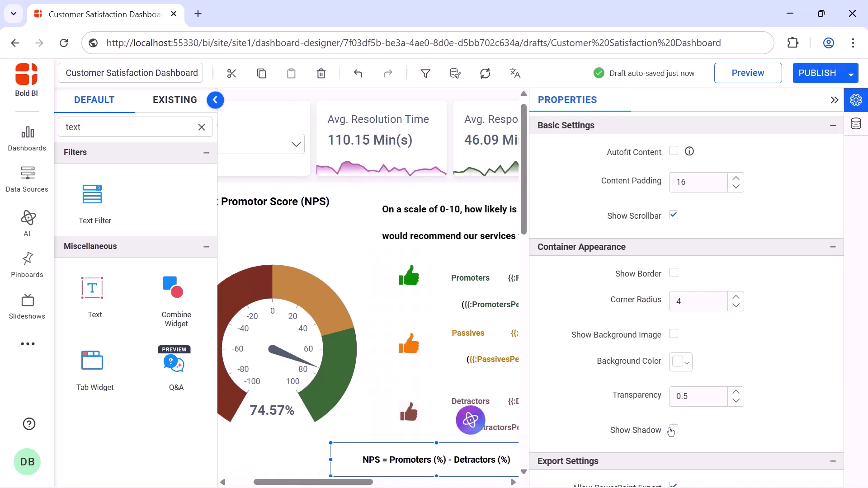
click(835, 100)
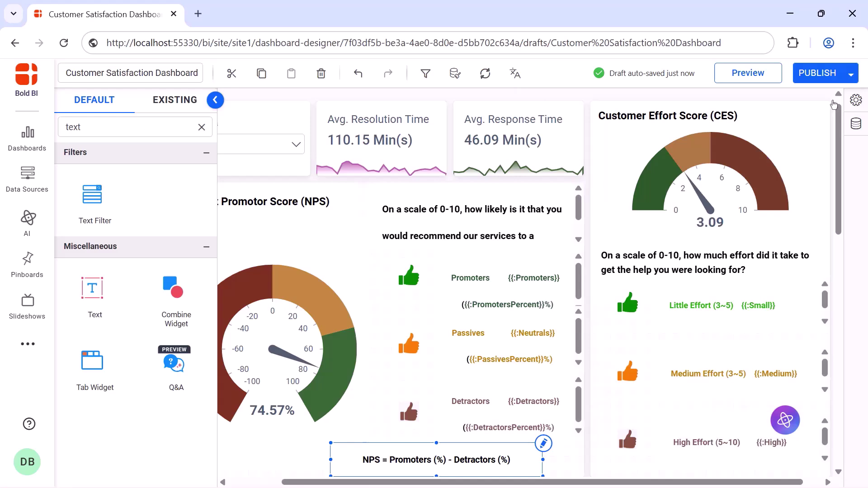
Add a radial gauge below the Net Promotor Score section, enlarge it, and name it Customer Satisfaction Score (CSAT)
click(201, 129)
text(radi)
drag(93, 192, 244, 146)
drag(318, 187, 388, 274)
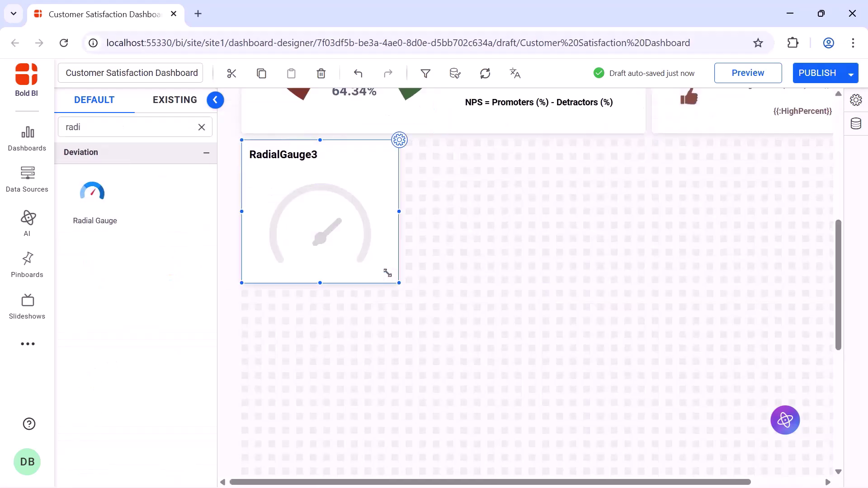
click(400, 141)
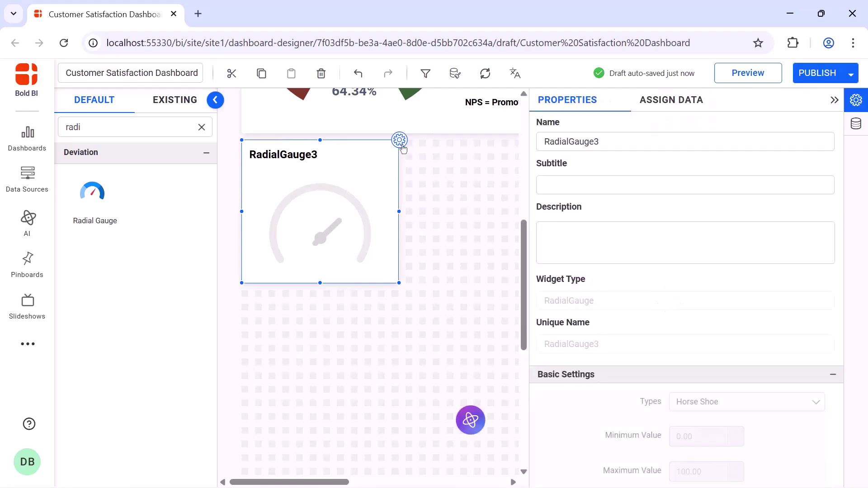
click(624, 142)
key(ctrl+a)
text(Customer Satisfaction Score (CSAT))
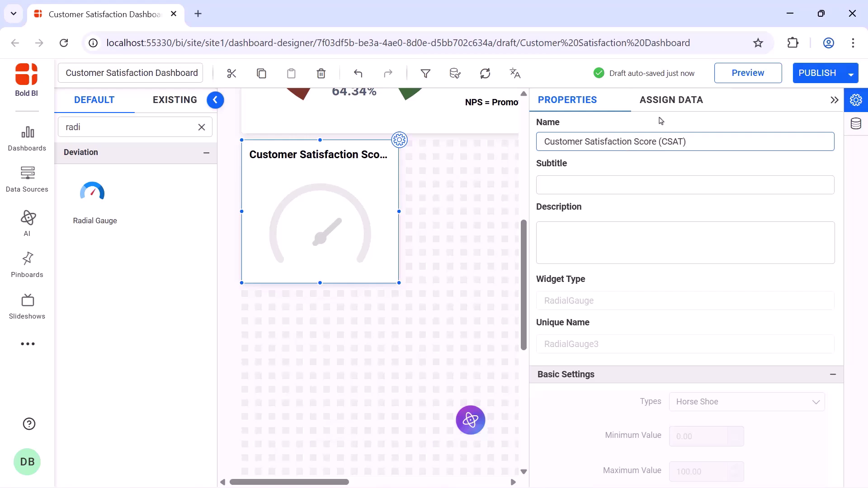
Create and save an expression named Satisfied Customers with the formula if([CSAT]=4 or [CSAT] = 5,1,0)
click(672, 101)
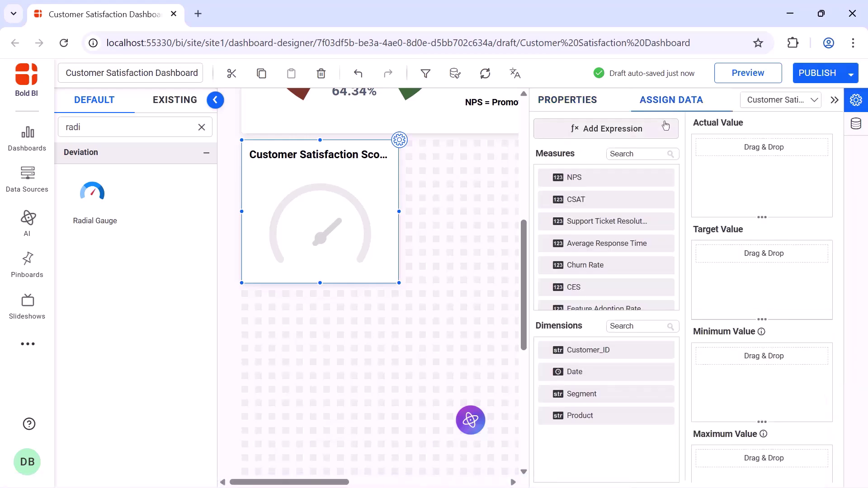
click(666, 128)
double_click(409, 149)
text(Satisfied Customers)
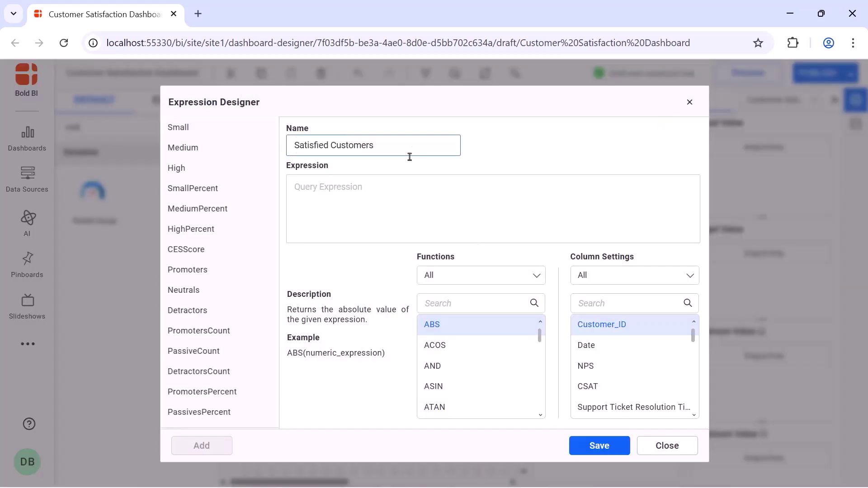
key(Tab)
text(if([CSAT]=4 or [CSAT] = 5,1,0))
click(587, 447)
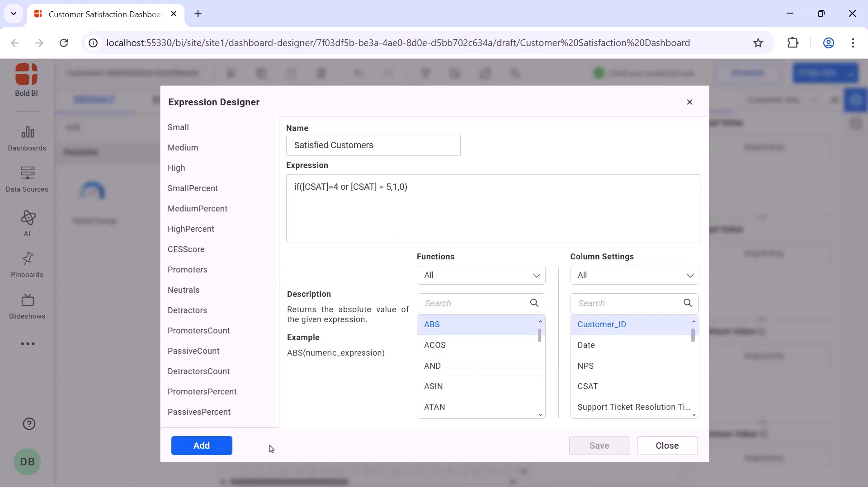
Create and save an expression named SatisfactionScore with the formula (sum([Satisfied Customers])/countd([Customer_ID]))*100
click(202, 446)
double_click(421, 149)
text(SatisfactionScore)
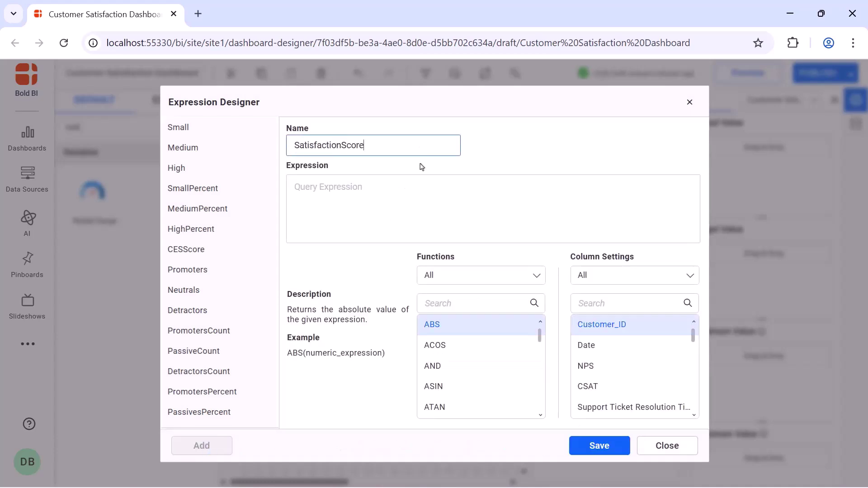
key(Tab)
text((sum([Satisfied Customers])/countd([Customer_ID]))*100)
click(588, 447)
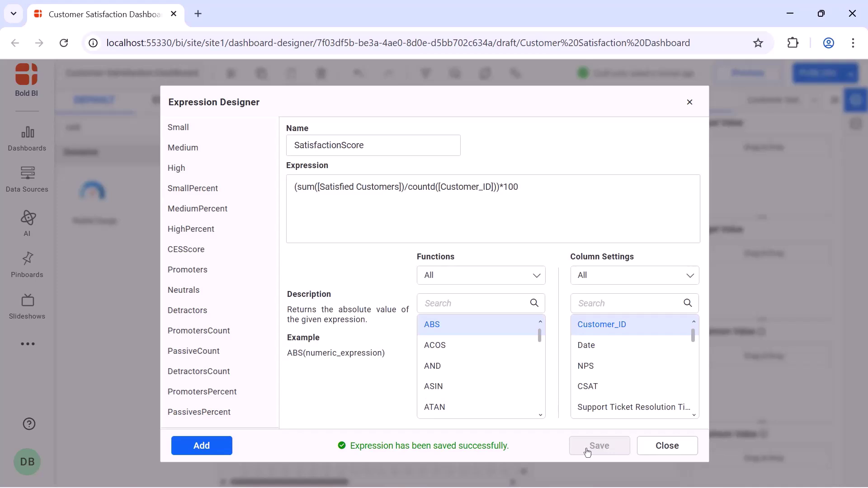
click(688, 103)
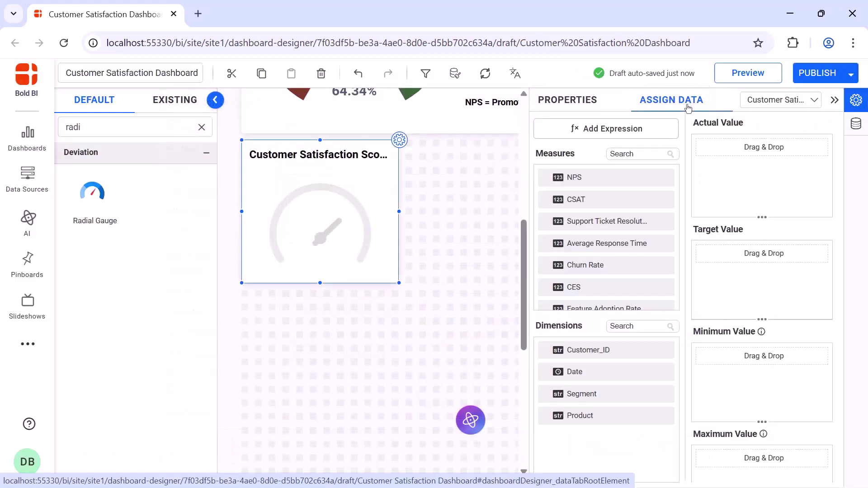
Assign SatisfactionScore as the actual value of the Customer Satisfaction Score gauge and append % to the right of its number format
click(653, 152)
text(sati)
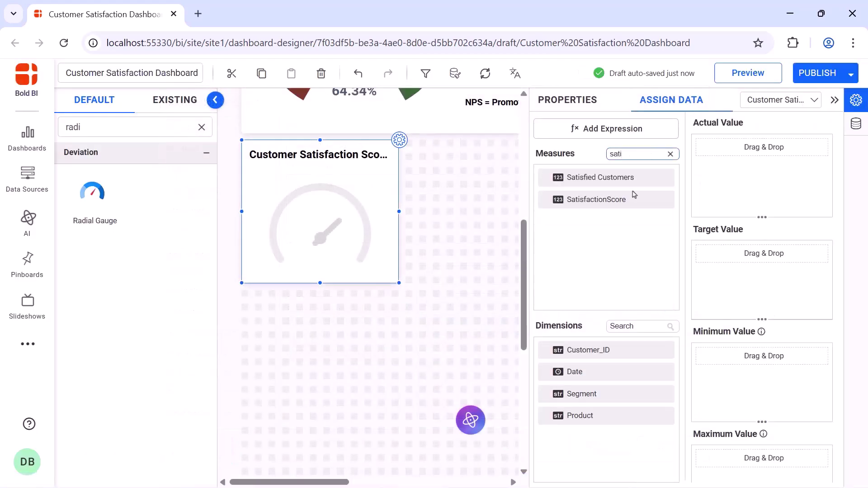
drag(635, 195, 708, 174)
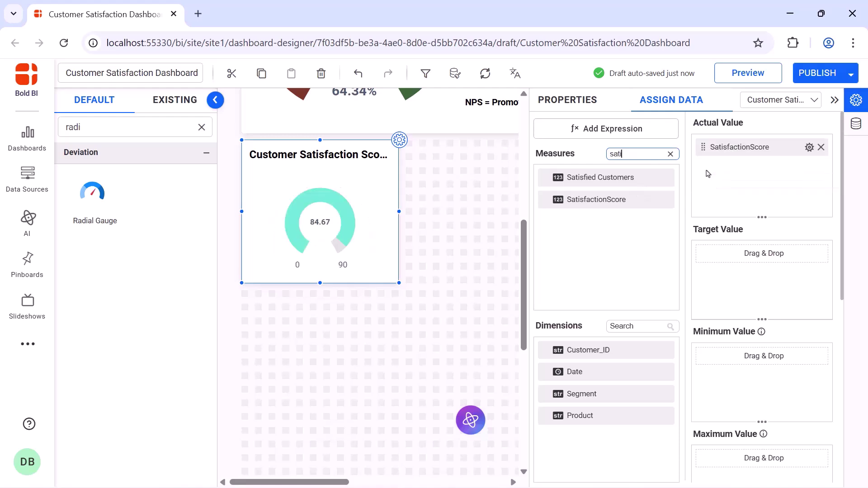
click(810, 147)
click(805, 209)
click(457, 383)
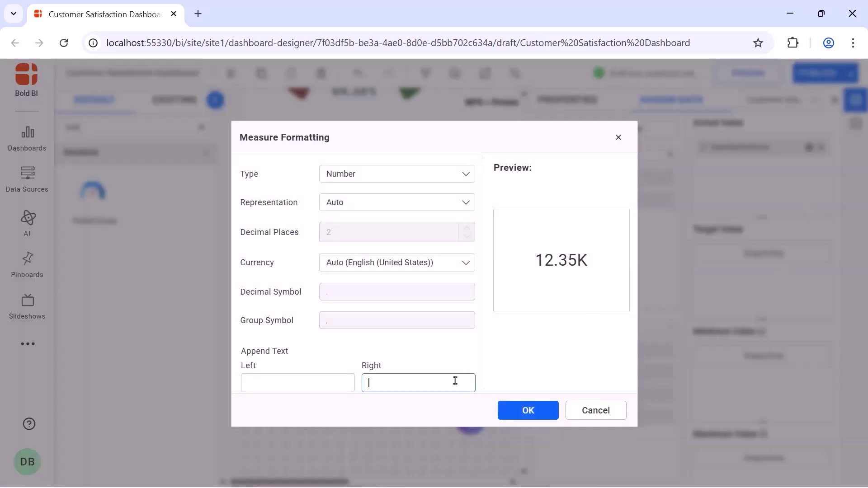
text(%)
click(525, 408)
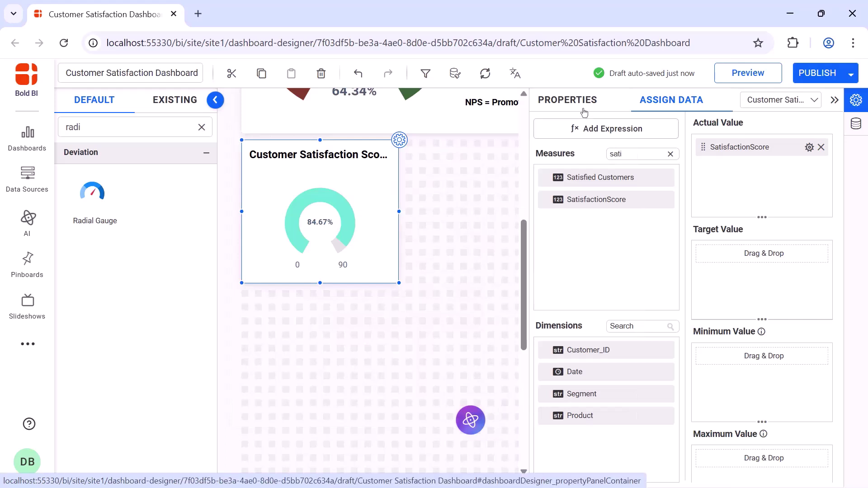
click(584, 112)
click(835, 100)
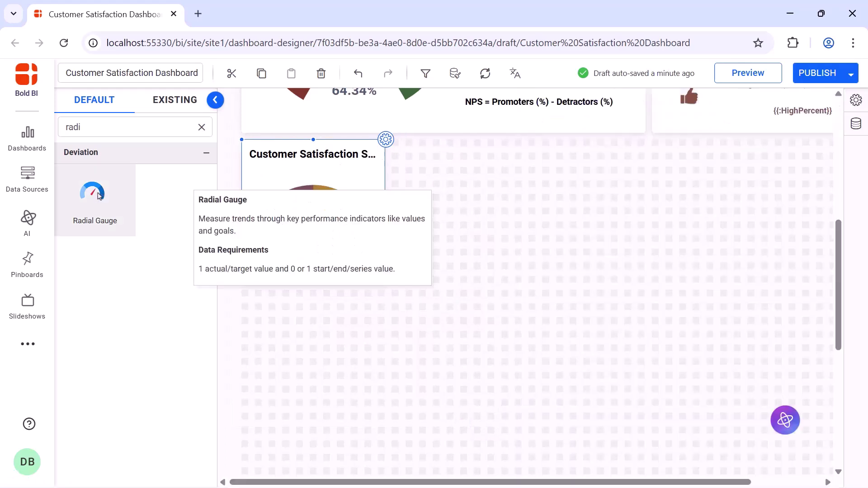
Add a radial gauge beside the Customer Satisfaction Score gauge, enlarge it, and name it Feature Adoption Rate
drag(96, 194, 394, 147)
drag(468, 186, 538, 280)
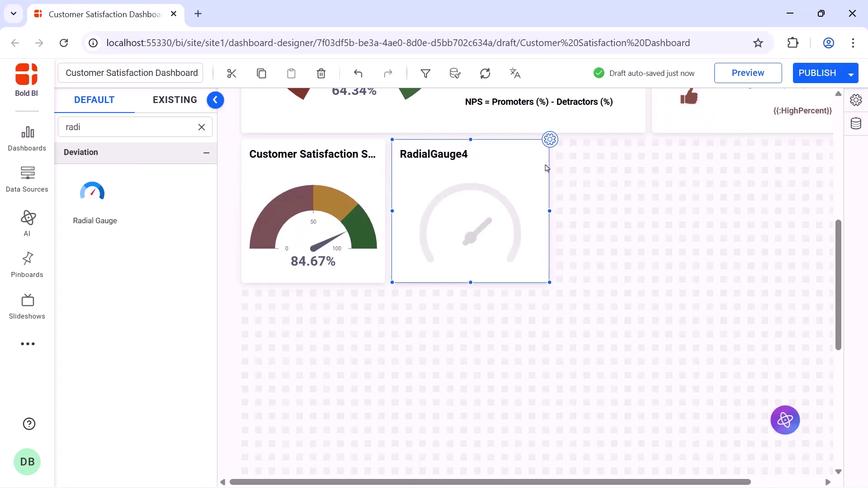
click(548, 140)
click(630, 141)
key(ctrl+a)
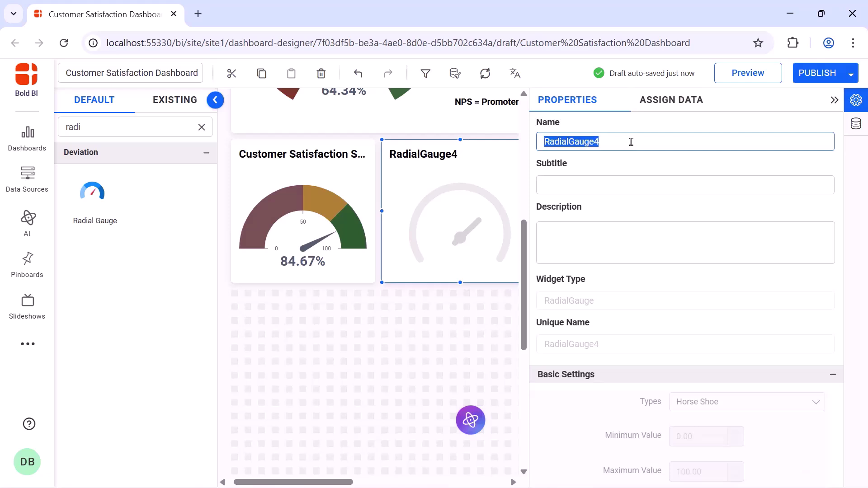
key(BackSpace)
text(Feature Adoption Rate)
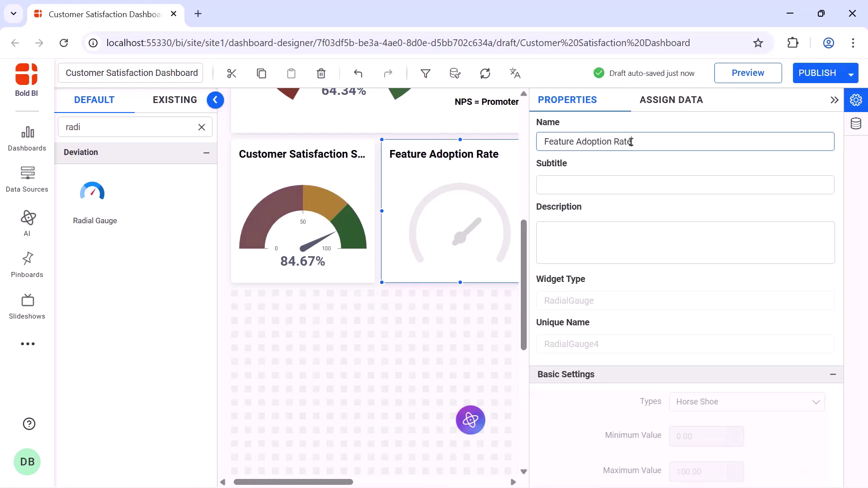
Create and save an expression named AdoptionRate with the formula avg([Feature Adoption Rate])*100
click(665, 100)
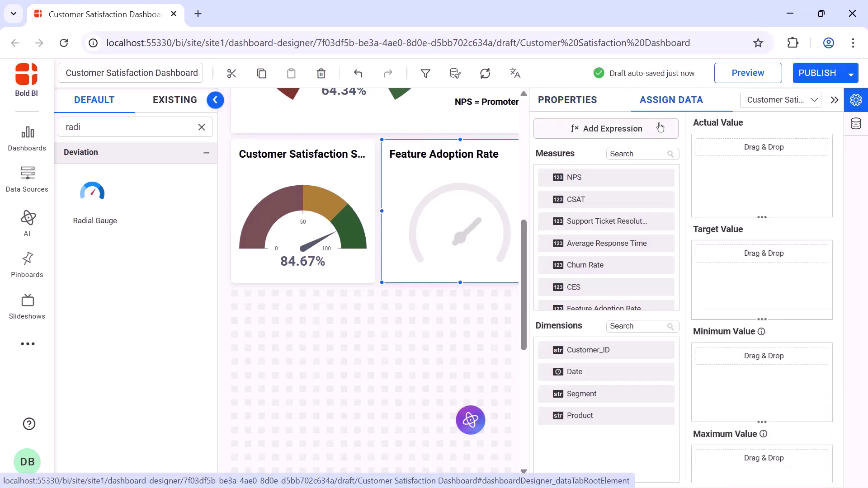
click(660, 128)
double_click(380, 145)
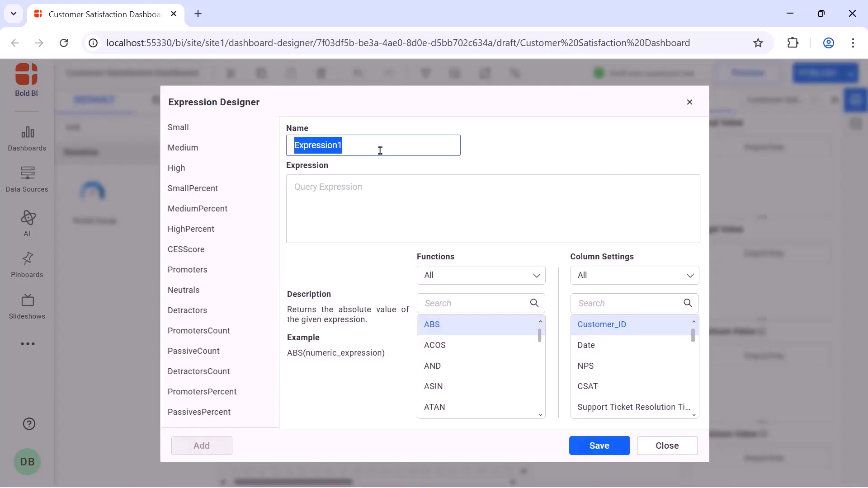
text(AdoptionRate)
key(Tab)
text(avg([Feature Adoption Rate])*100)
click(579, 447)
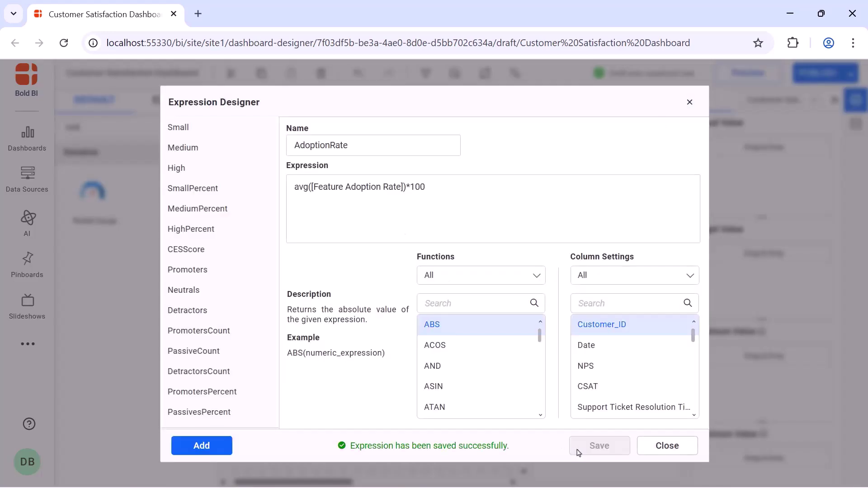
click(667, 446)
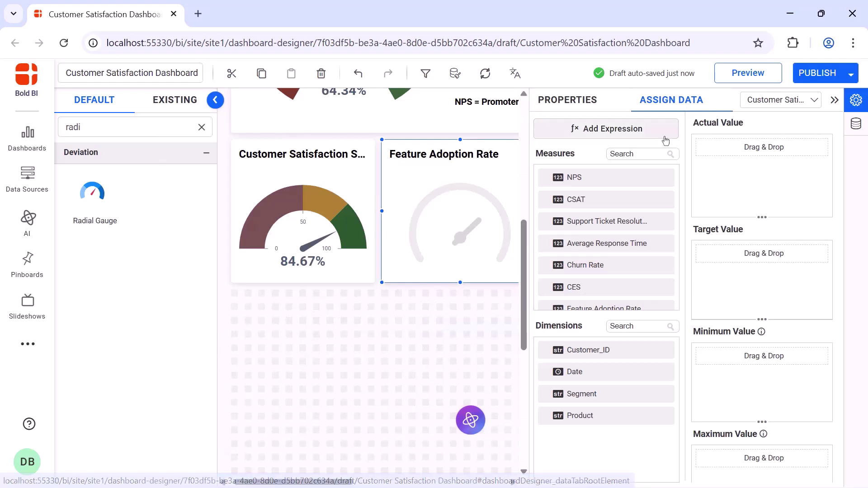
Assign AdoptionRate as the actual value of the Feature Adoption Rate gauge and append % to the right of its number format
click(651, 153)
text(ad)
drag(636, 199, 703, 181)
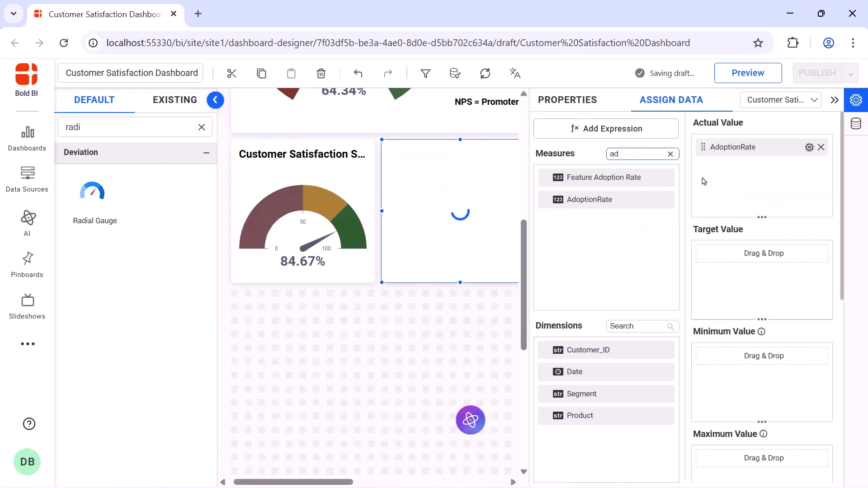
click(809, 147)
click(774, 184)
click(381, 383)
text(%)
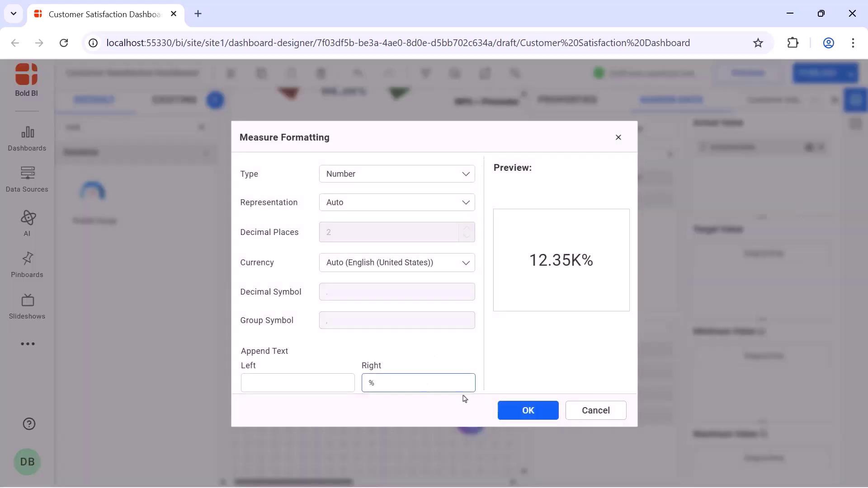
click(508, 405)
click(584, 105)
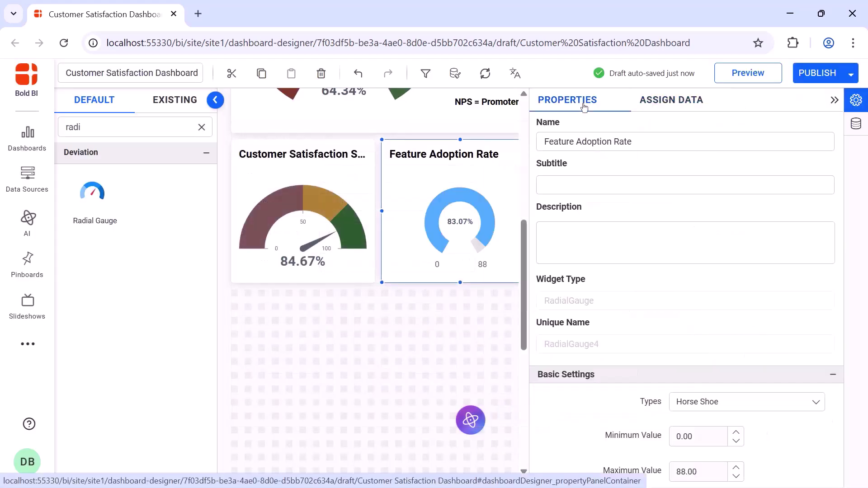
click(834, 100)
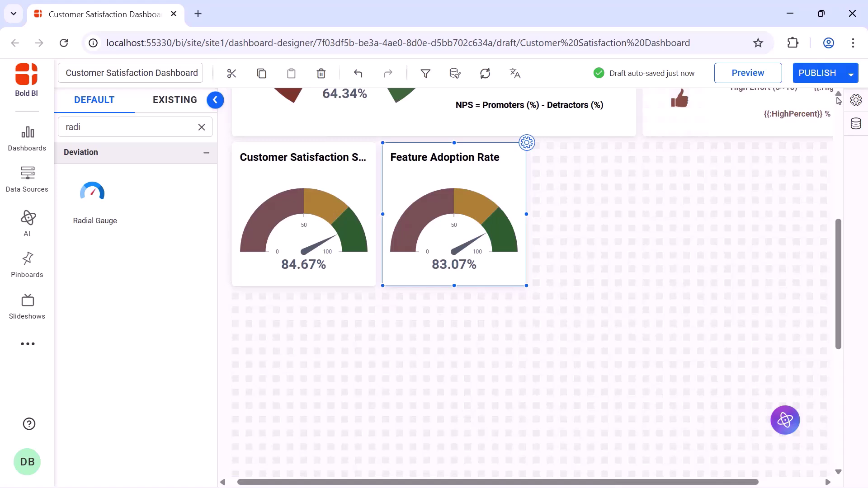
Add a spline chart beside the Feature Adoption Rate gauge, widen it, and name it Net Promoter Score vs. Customer Effort Score
click(202, 127)
click(185, 128)
text(spl)
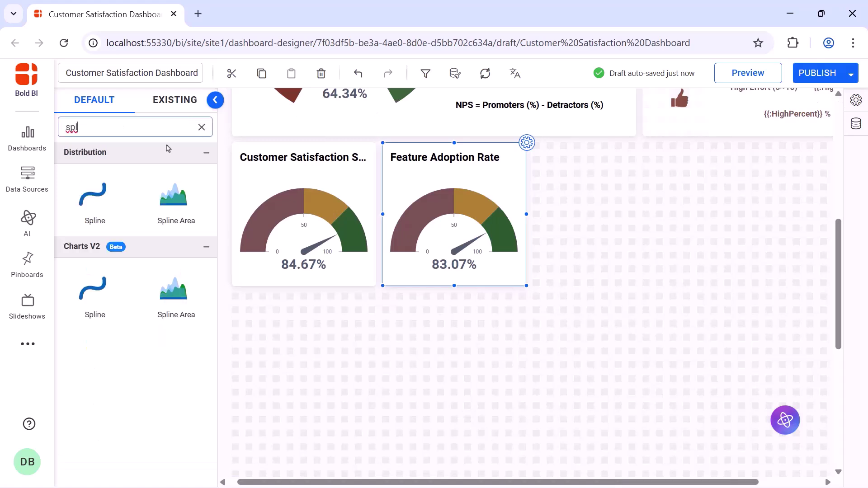
drag(93, 195, 571, 181)
drag(607, 217, 799, 281)
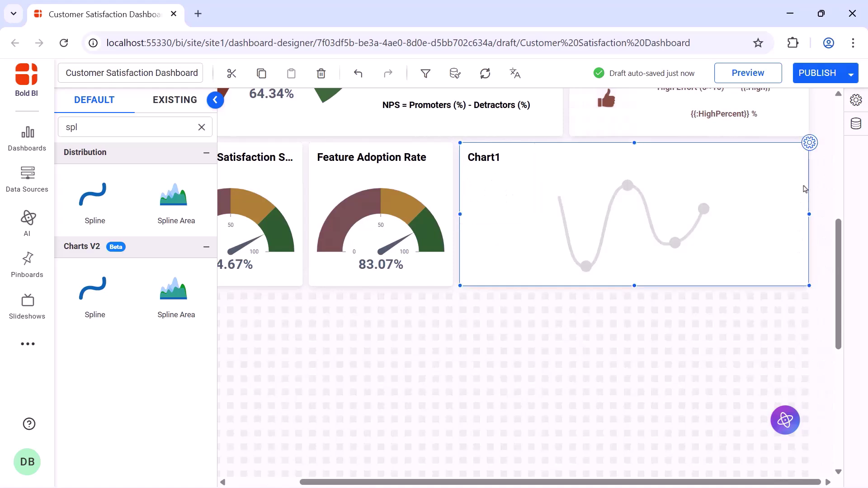
click(810, 143)
click(812, 147)
key(ctrl+a)
key(BackSpace)
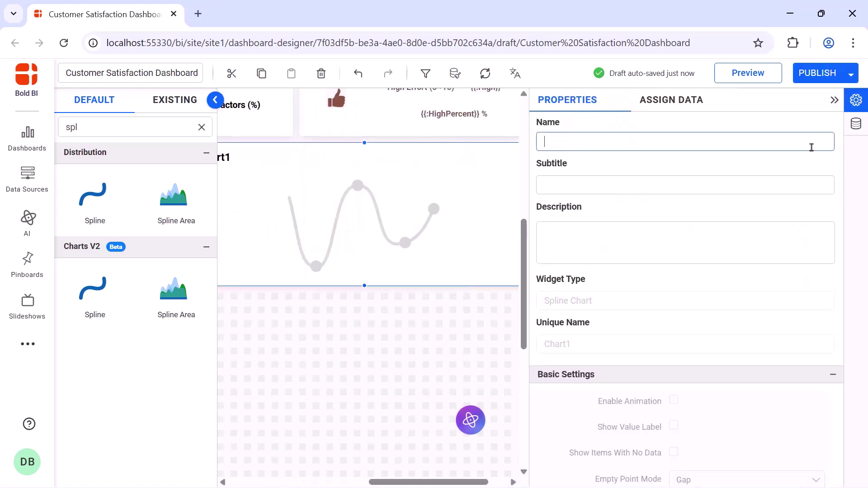
text(Net Promoter Score vs. Customer Effort Score)
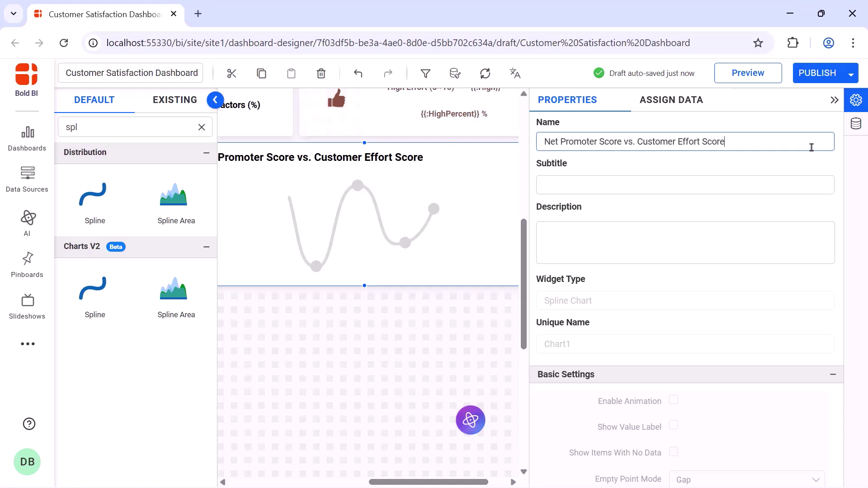
Assign NetPromoterScore as a value of the spline chart and append % to the right of its number format
click(697, 100)
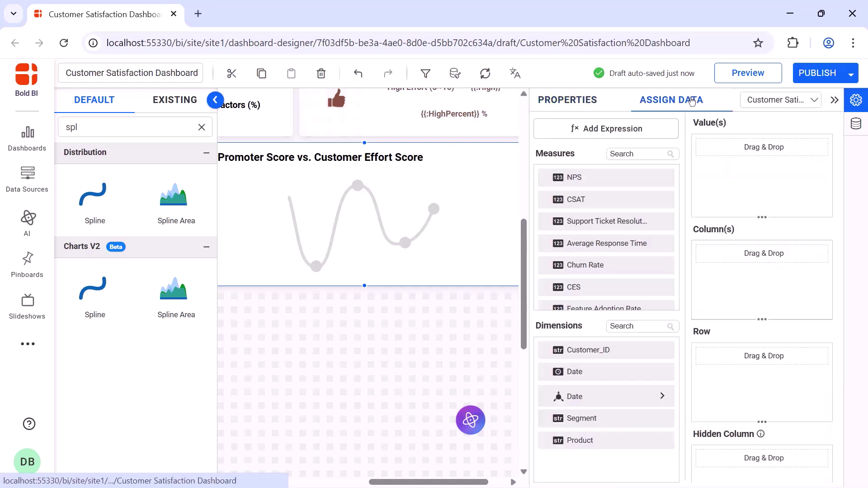
click(661, 153)
text(net)
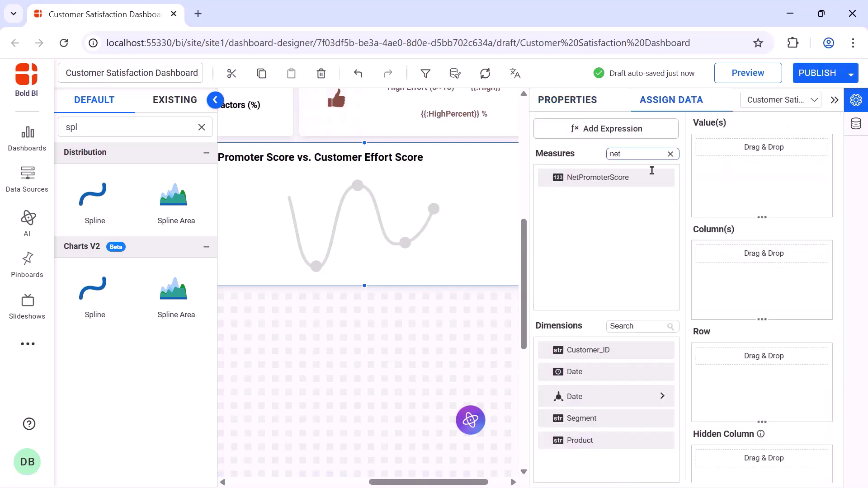
drag(651, 177, 712, 181)
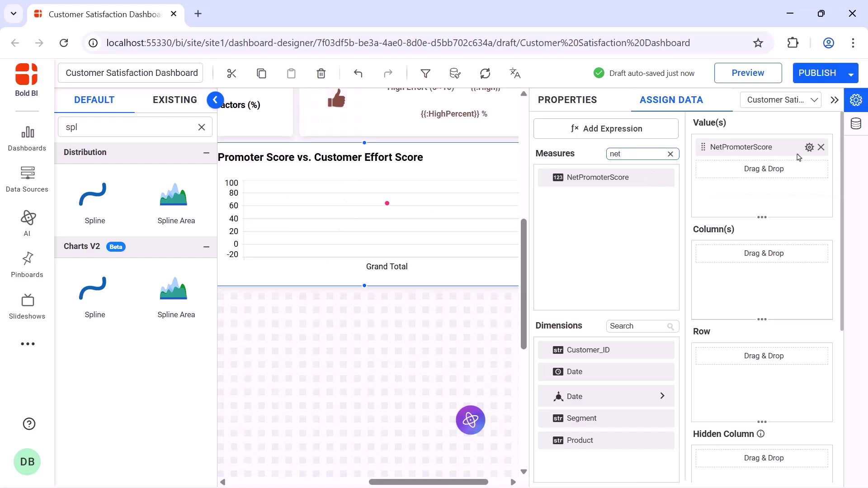
click(809, 147)
click(753, 210)
click(420, 378)
text(%)
click(515, 406)
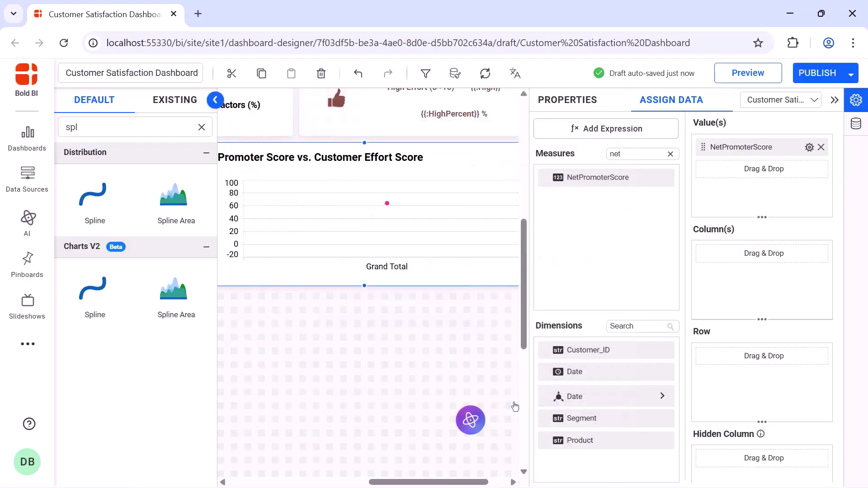
Add CESScore as the chart's second value and Date as its column, grouped by month and year
click(670, 155)
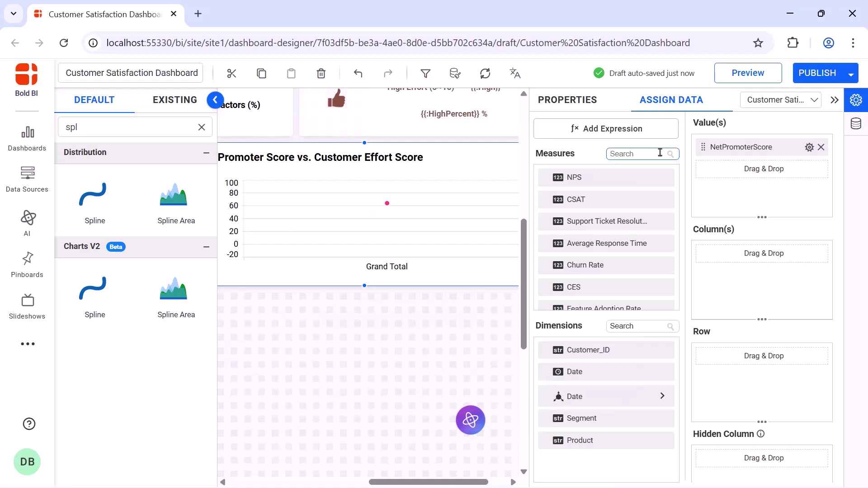
text(ces)
drag(647, 200, 706, 192)
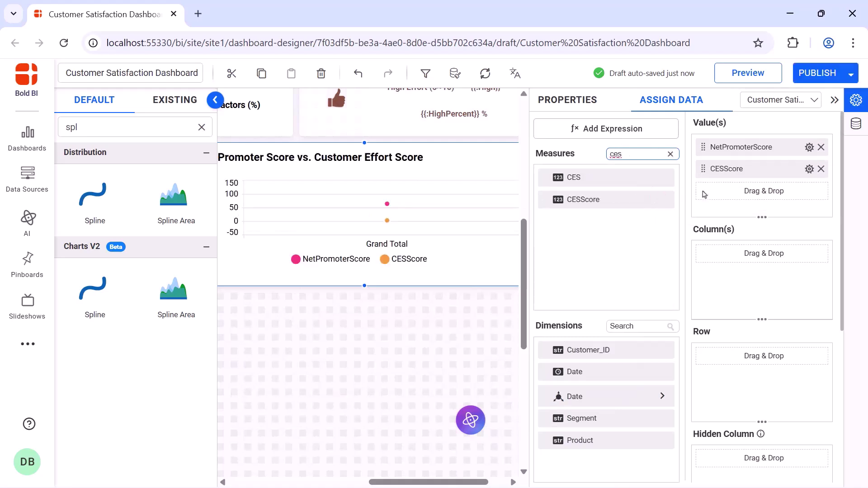
drag(601, 376, 702, 283)
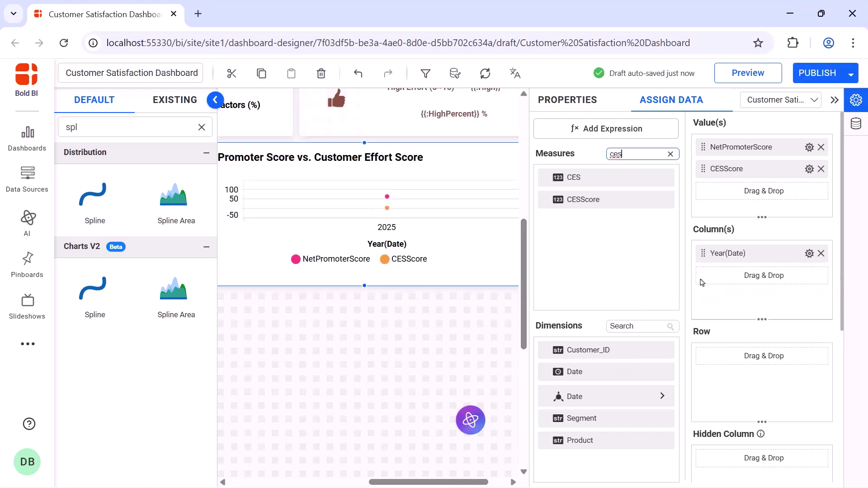
click(810, 253)
mouse_move(733, 415)
click(673, 296)
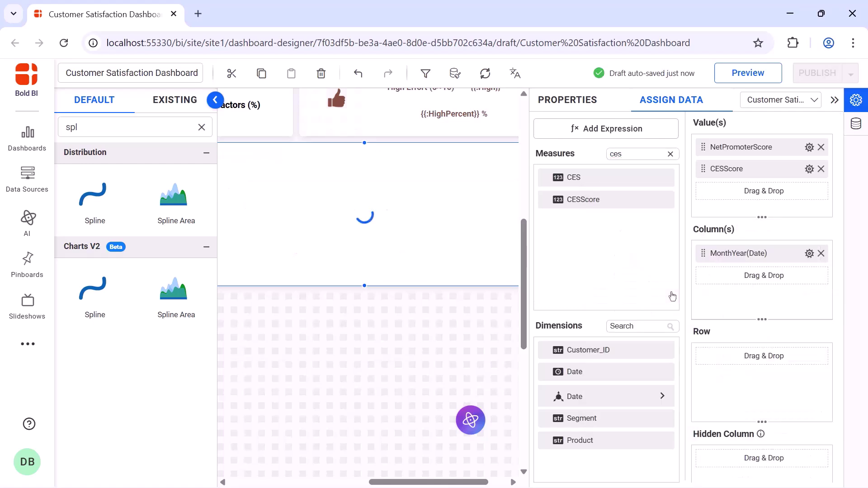
Plot the CESScore series of the spline chart on a secondary axis and enable the chart's animation
click(569, 102)
scroll(723, 170, down, 5)
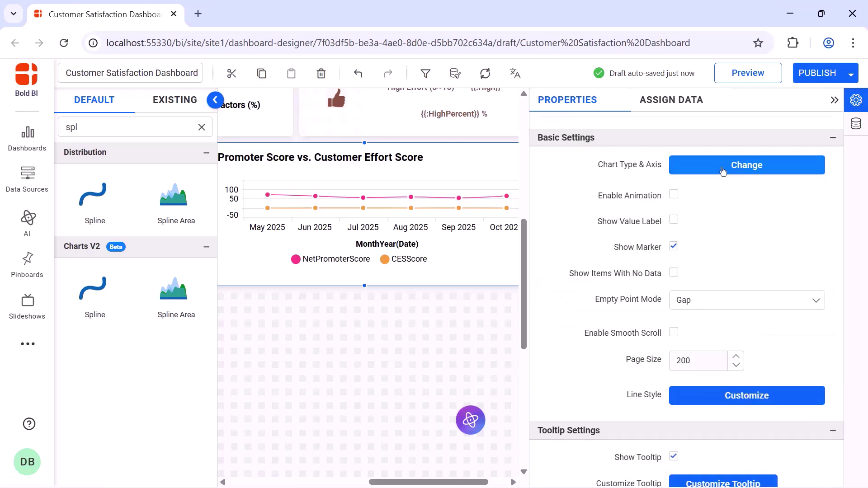
click(723, 171)
click(537, 251)
click(548, 389)
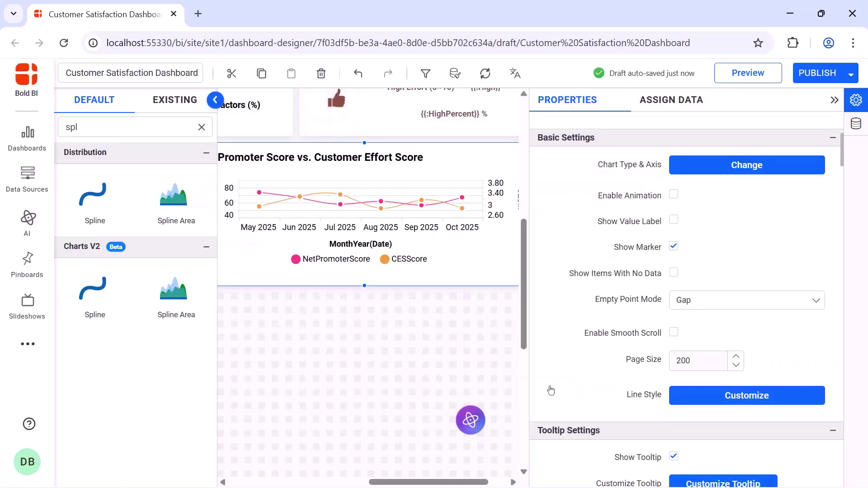
click(674, 196)
Turn off the chart legend's interactivity and set the legend position to Top
scroll(676, 194, down, 10)
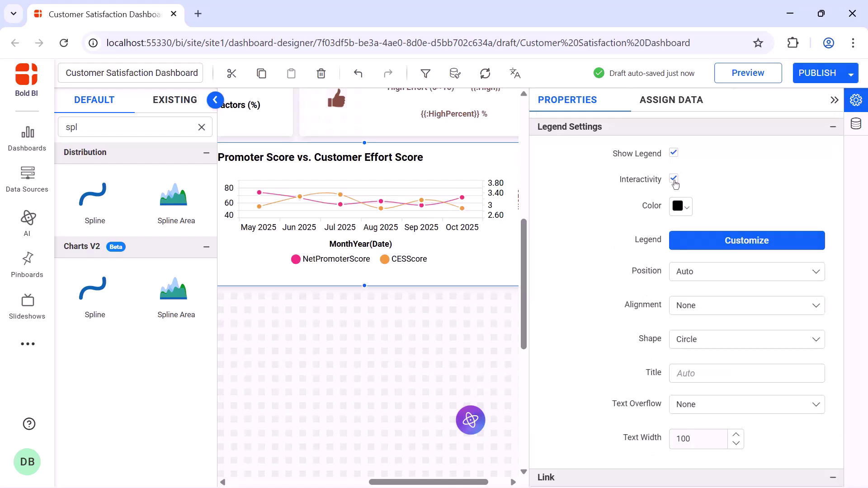
click(675, 180)
click(714, 273)
click(716, 310)
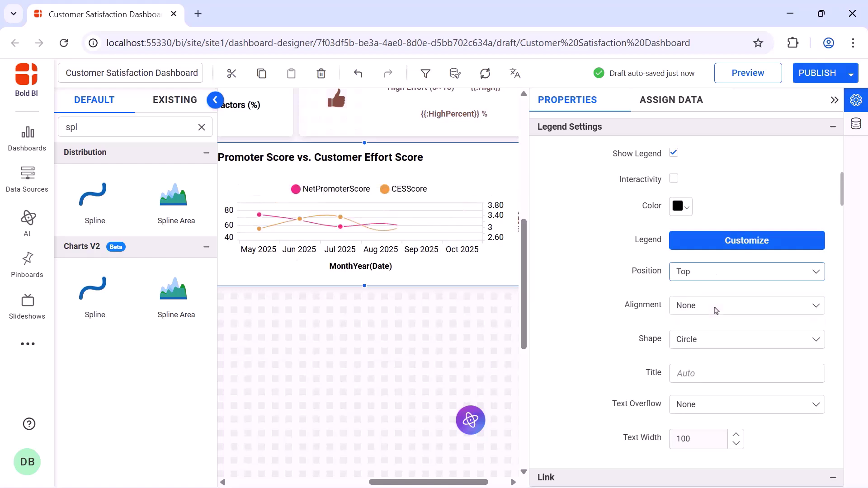
Set the spline chart's legend shape to Series Type and hide the category axis title
click(719, 338)
click(718, 378)
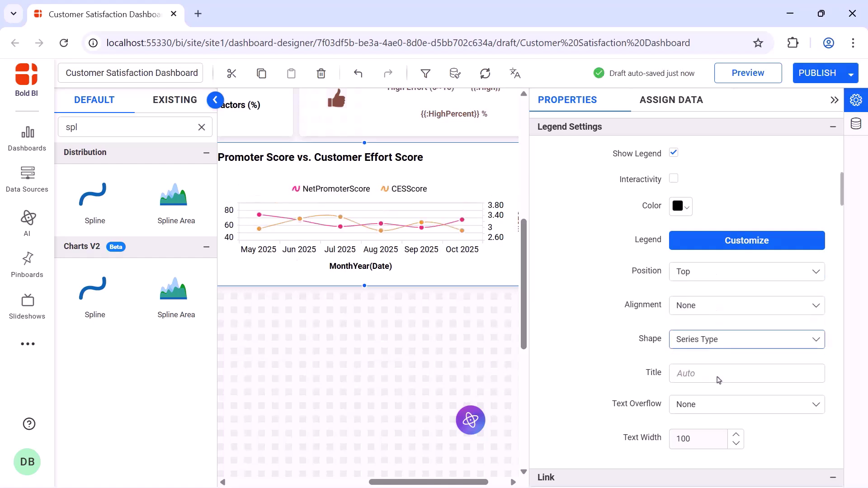
scroll(719, 380, down, 10)
click(674, 269)
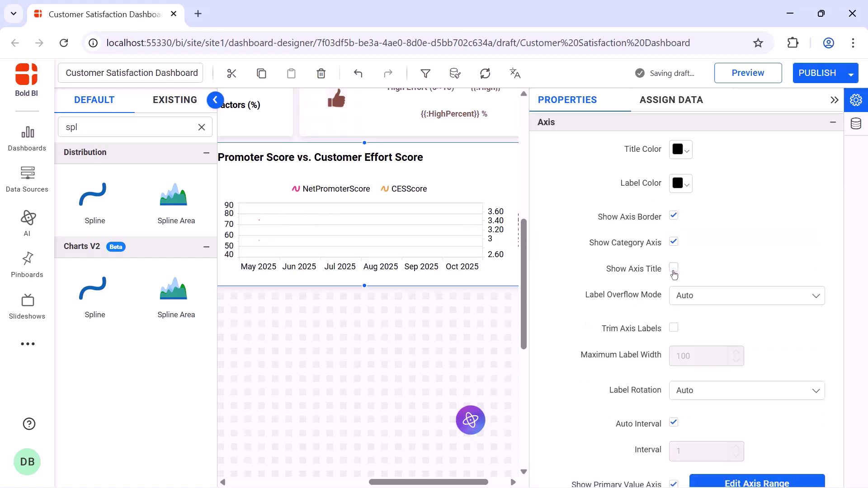
Title the spline chart's primary value axis CES and its secondary value axis NPS
scroll(674, 275, down, 8)
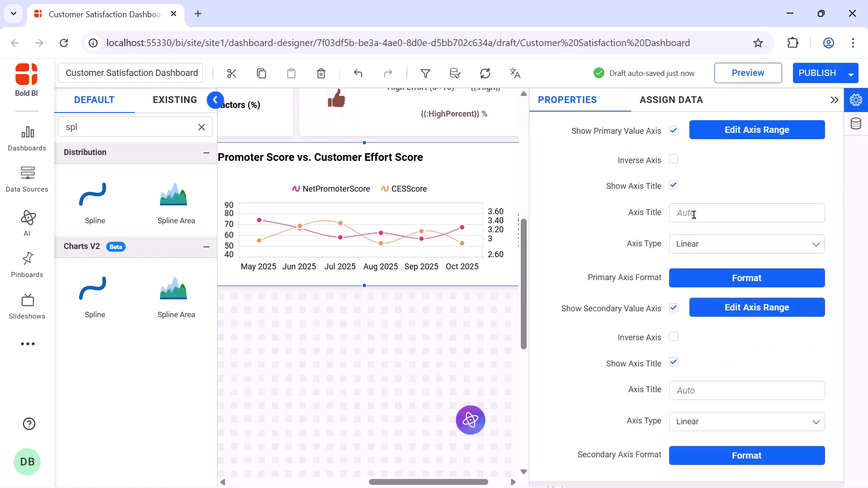
click(694, 213)
text(CES)
click(687, 392)
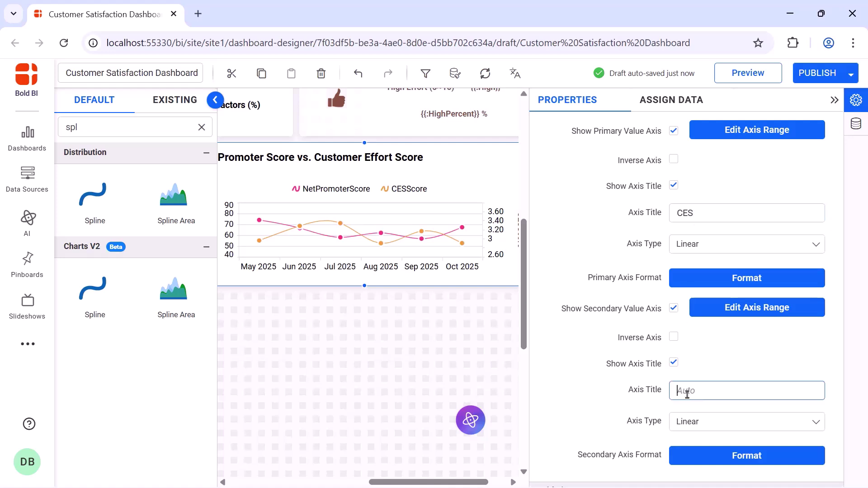
text(NPS)
Recolor the NetPromoterScore series dark green and the CESScore series reddish brown
scroll(687, 391, down, 10)
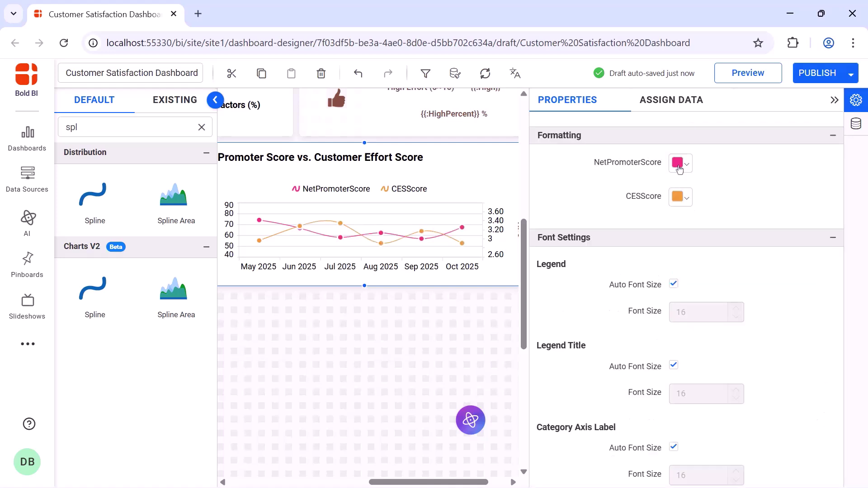
click(680, 168)
click(805, 245)
click(718, 257)
click(759, 349)
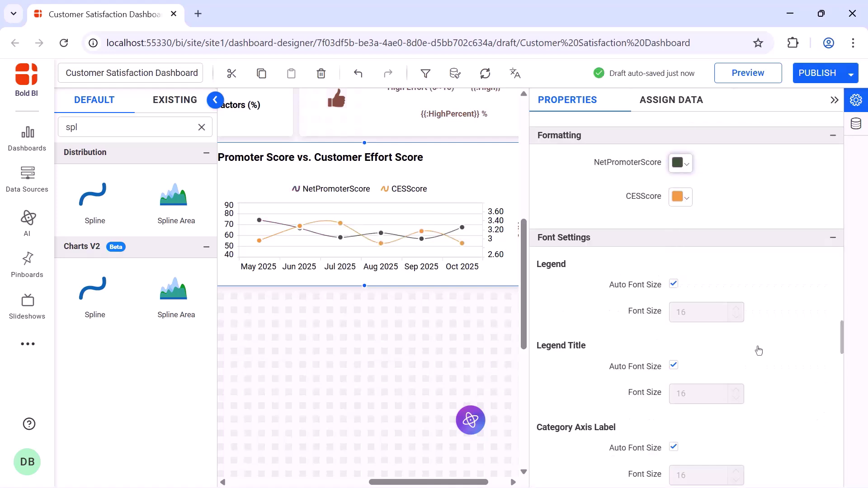
click(680, 198)
click(805, 311)
click(759, 384)
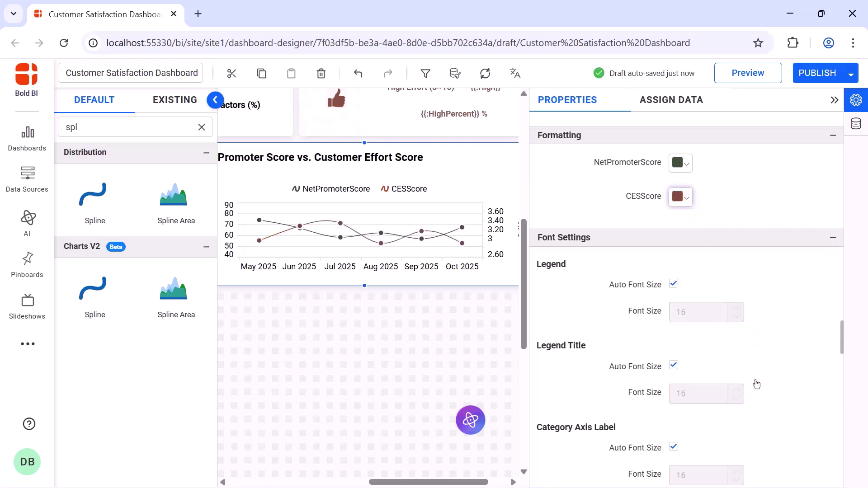
Turn off auto font size for the spline chart's legend and category axis label and set both to 12
scroll(675, 169, down, 3)
click(674, 167)
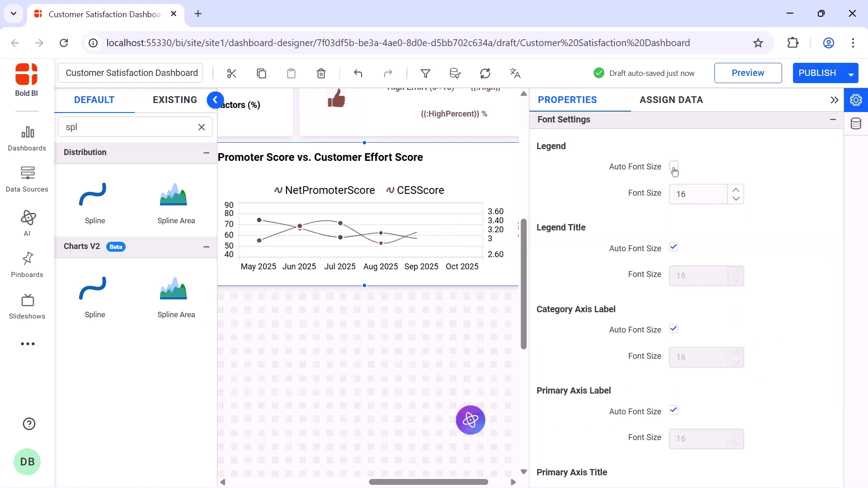
double_click(687, 194)
text(12)
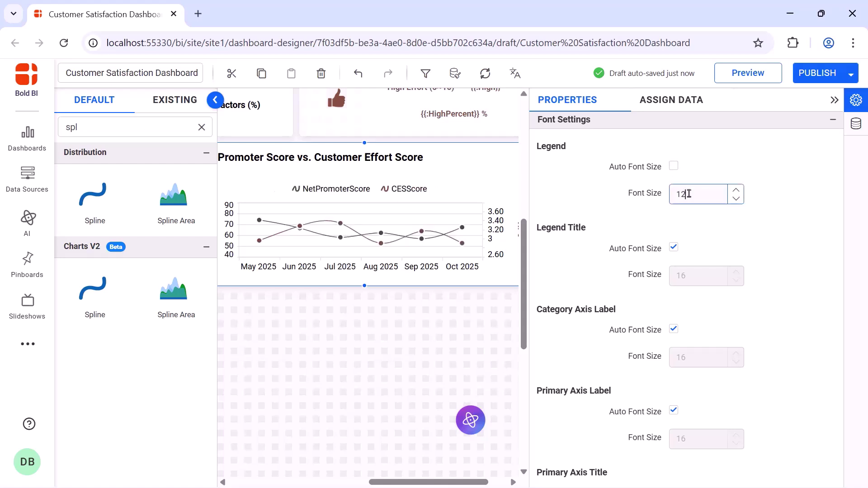
click(674, 329)
double_click(695, 355)
text(12)
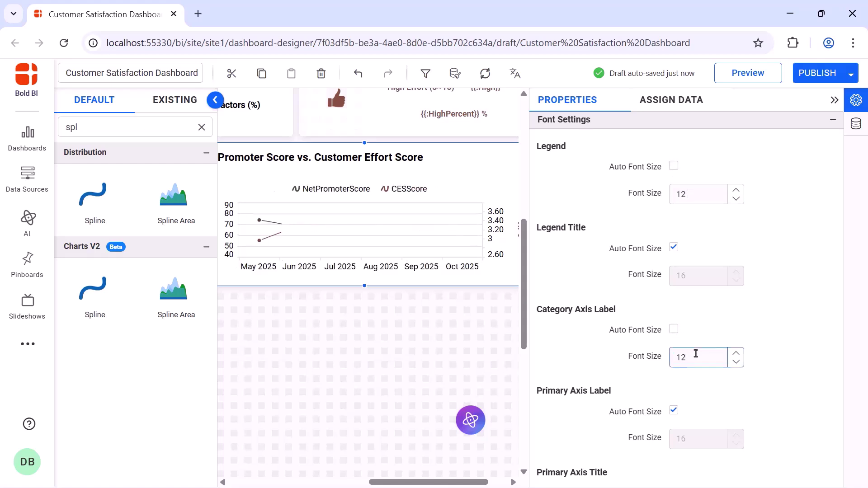
Turn off auto font size for the primary axis label and primary axis title and set both to 12
click(674, 411)
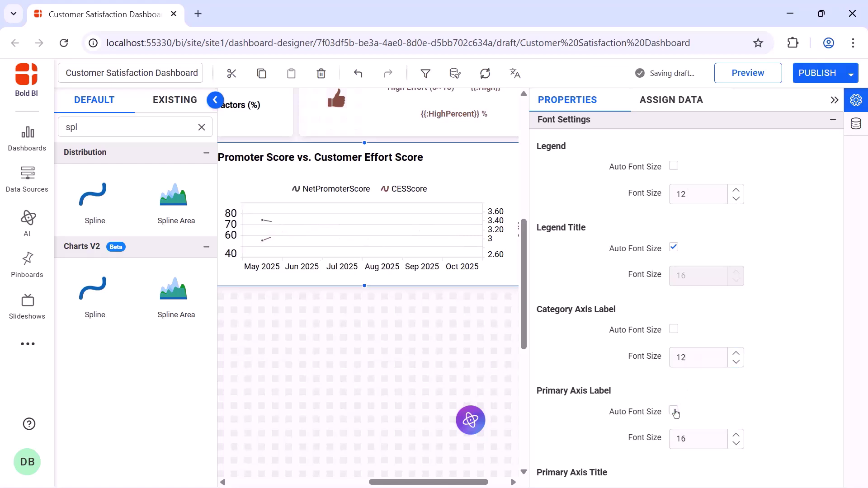
double_click(691, 438)
text(12)
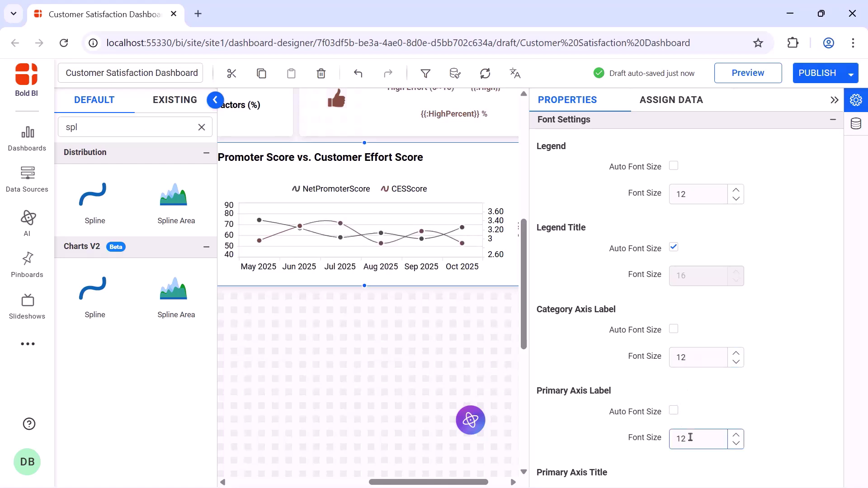
scroll(679, 339, down, 5)
click(674, 256)
double_click(690, 282)
text(12)
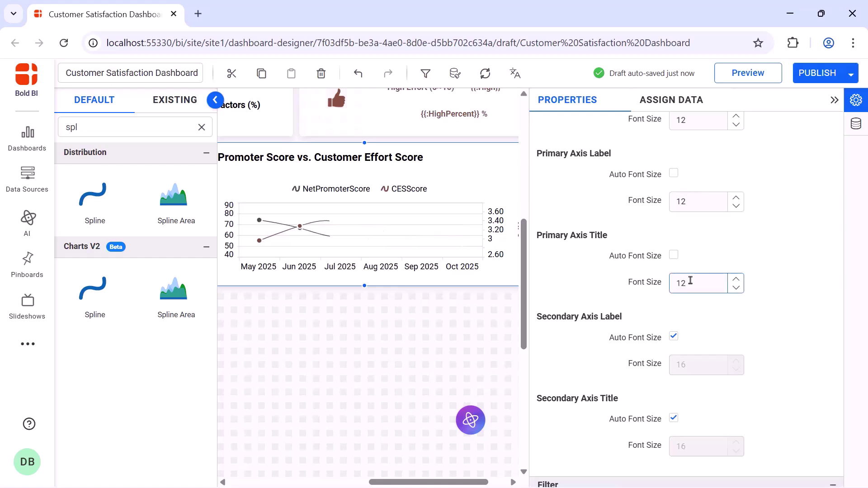
Turn off auto font size for the secondary axis label and secondary axis title and set both to 12
click(674, 337)
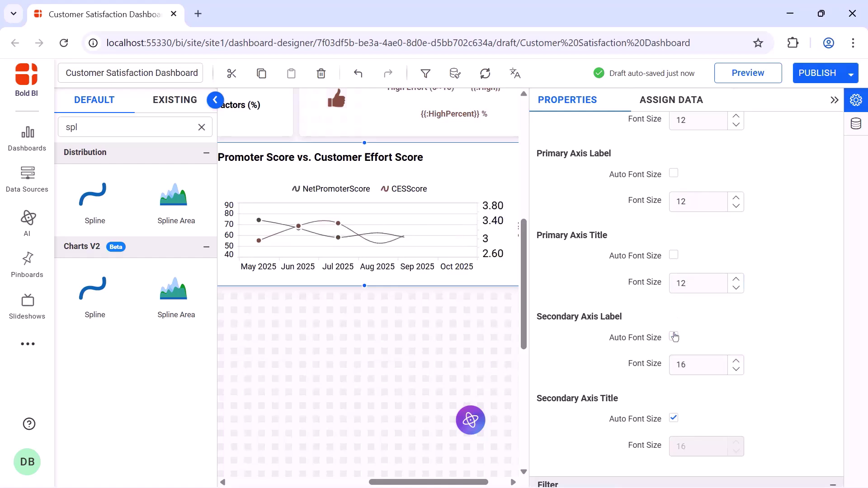
double_click(690, 364)
text(12)
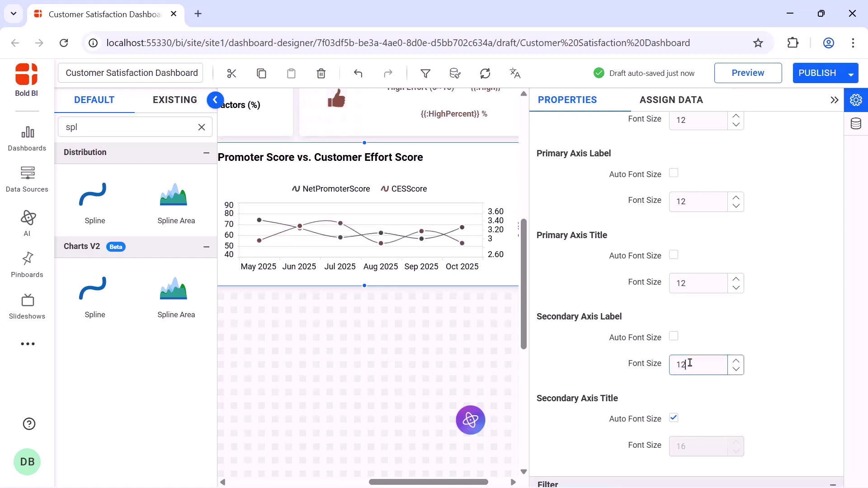
click(674, 417)
double_click(696, 444)
text(12)
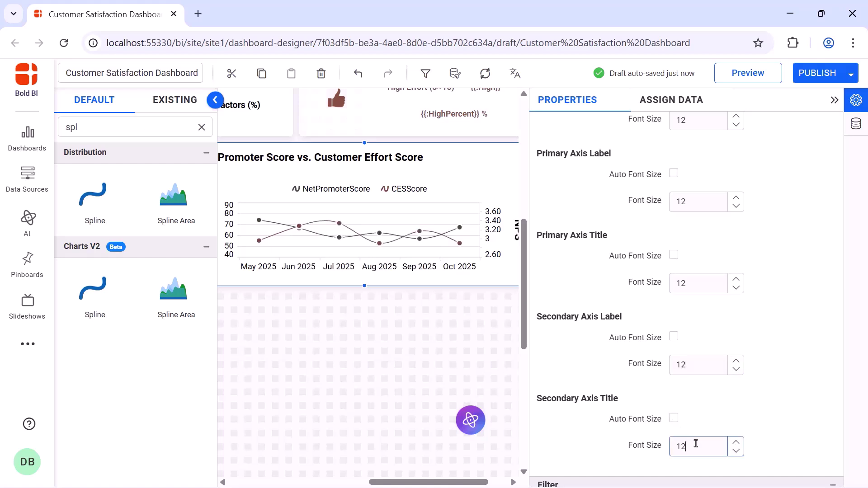
Turn off the spline chart title's auto font size, set it to 16, and collapse the widget's settings
scroll(674, 219, down, 8)
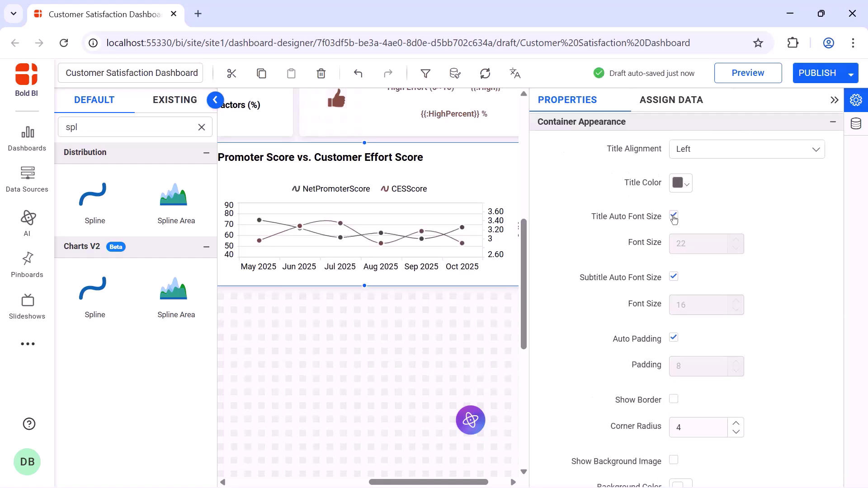
click(673, 218)
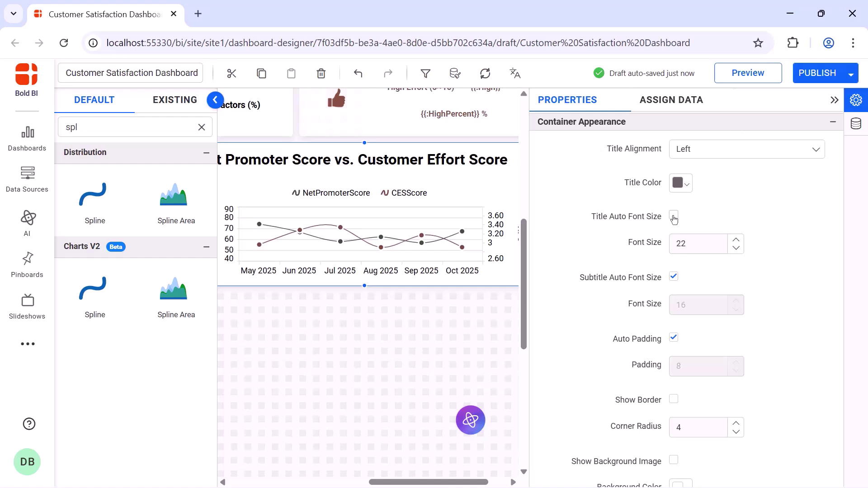
click(695, 239)
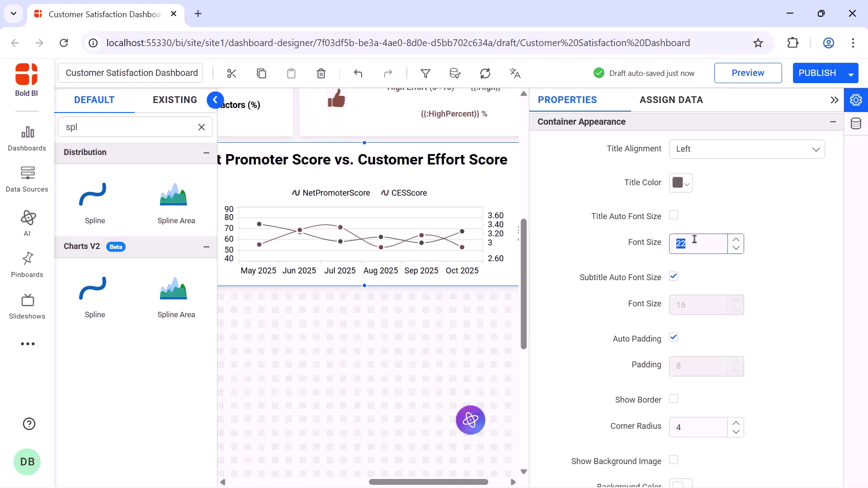
text(16)
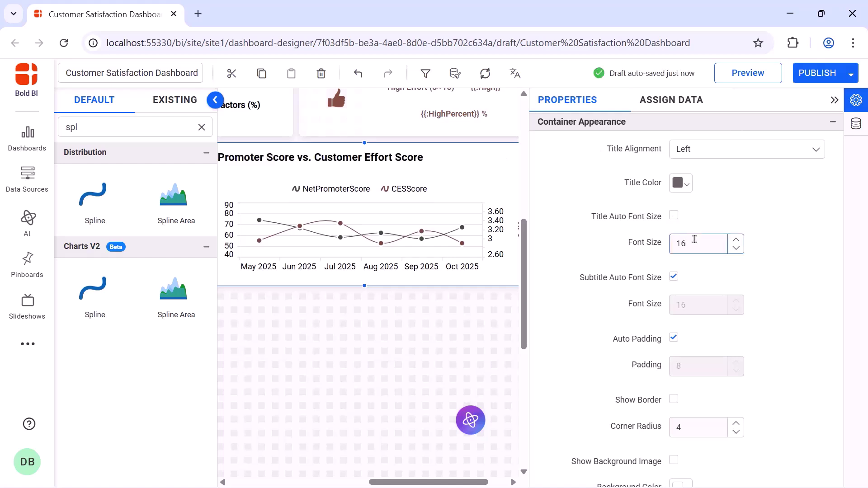
click(833, 103)
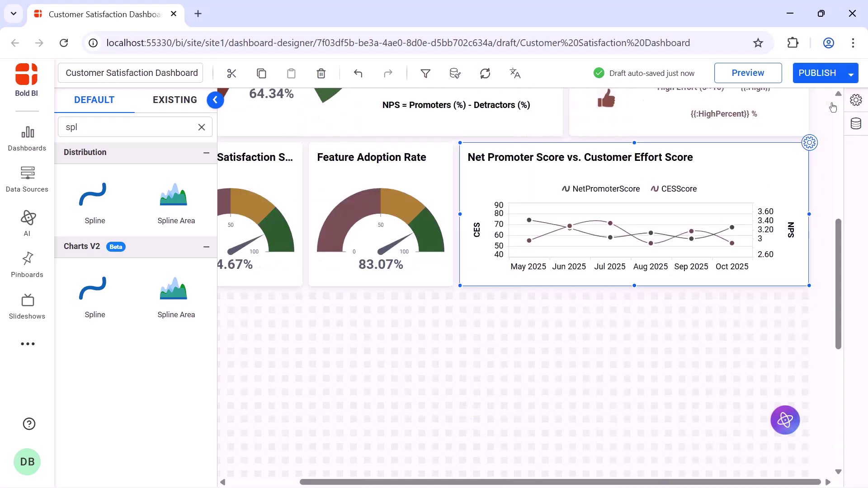
Add an Area chart below the Customer Satisfaction and Feature Adoption Rate gauges, sized to span both of them
click(202, 127)
text(area)
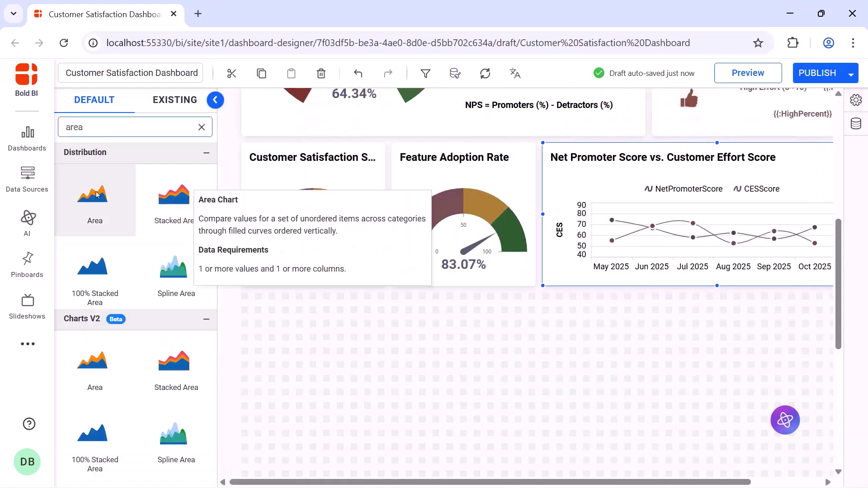
drag(95, 194, 280, 328)
drag(317, 368, 533, 433)
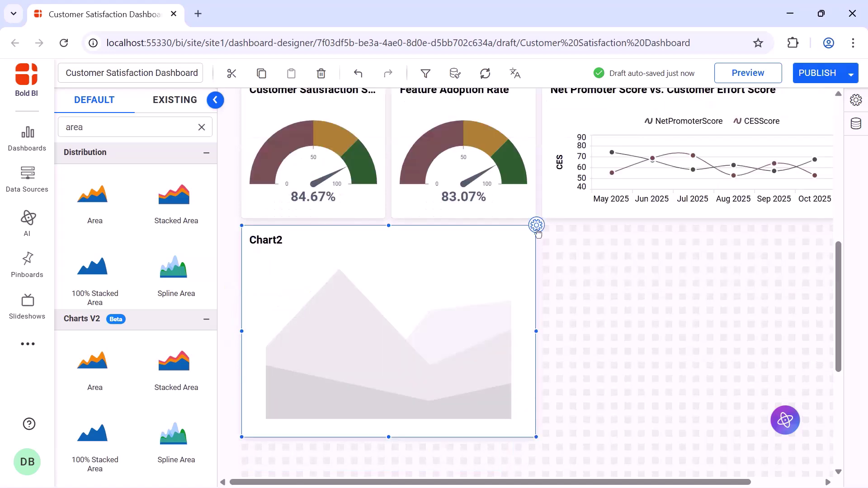
Rename the new area chart Customer Satisfaction Score vs. Feature Adoption Rate
click(537, 225)
click(600, 140)
key(ctrl+a)
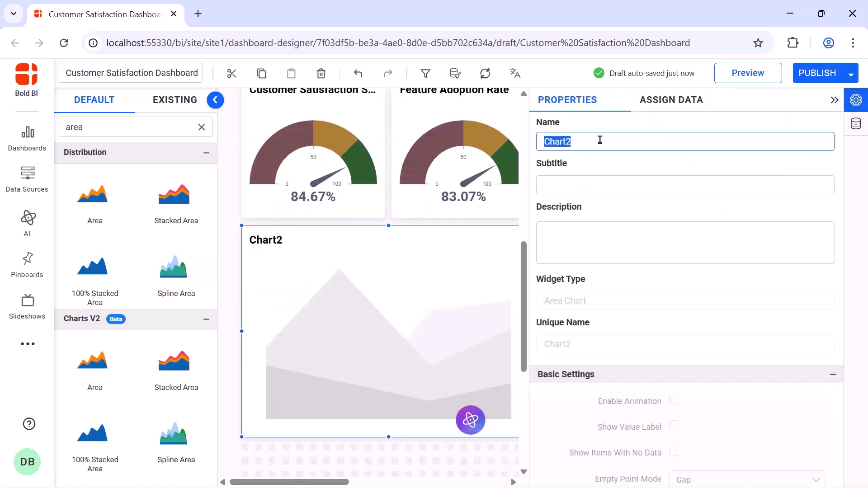
text(Customer Satisfaction Score vs. Feature Adoption Rate)
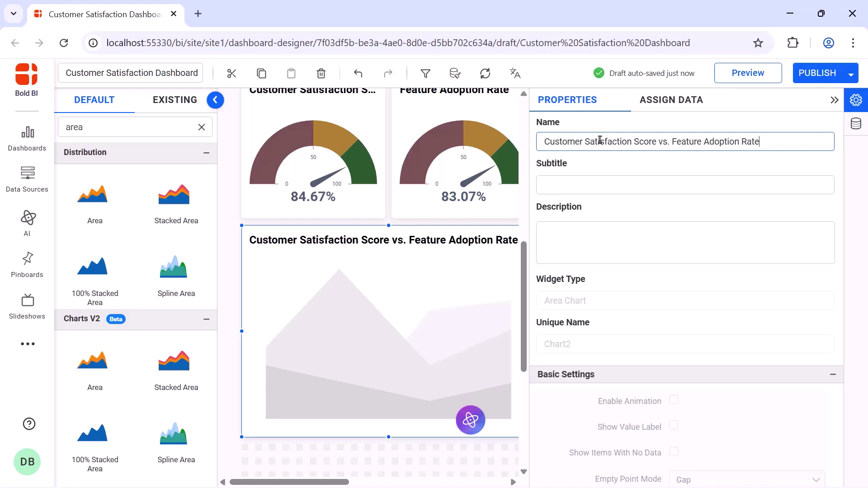
Assign SatisfactionScore as a value of the area chart and rename it Customer Satisfaction Score
click(656, 111)
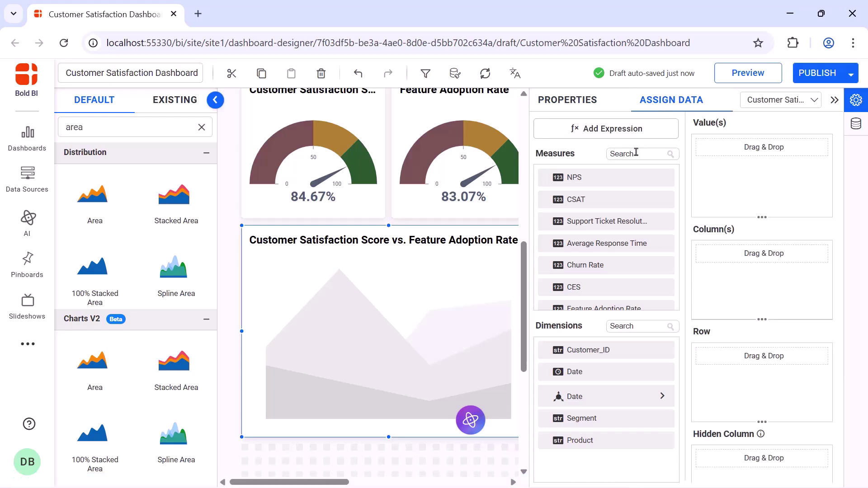
click(637, 153)
text(sat)
drag(633, 221, 702, 186)
click(809, 147)
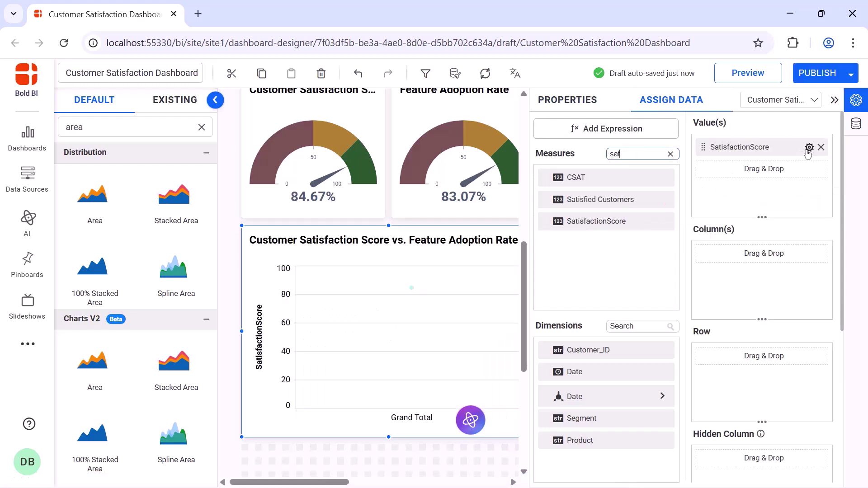
click(810, 168)
text(Customer Satisfaction Score)
key(Return)
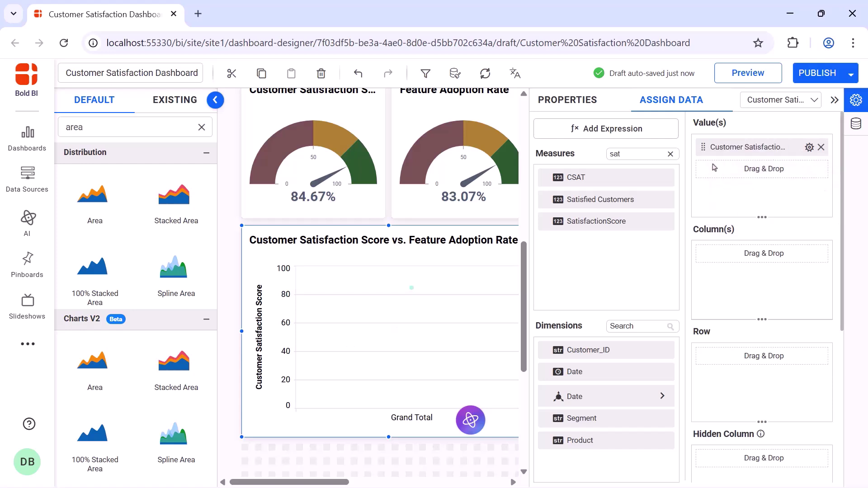
Add AdoptionRate as the area chart's second value and rename it Feature Adoption Rate
click(671, 154)
text(ado)
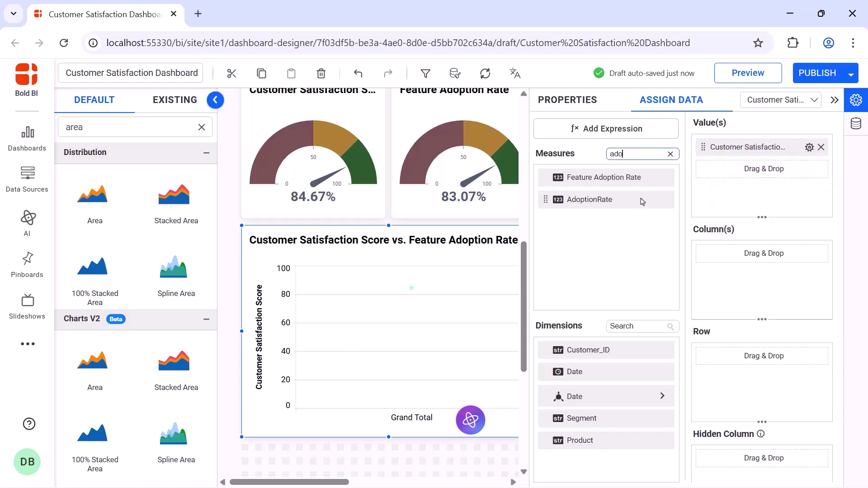
drag(640, 199, 704, 183)
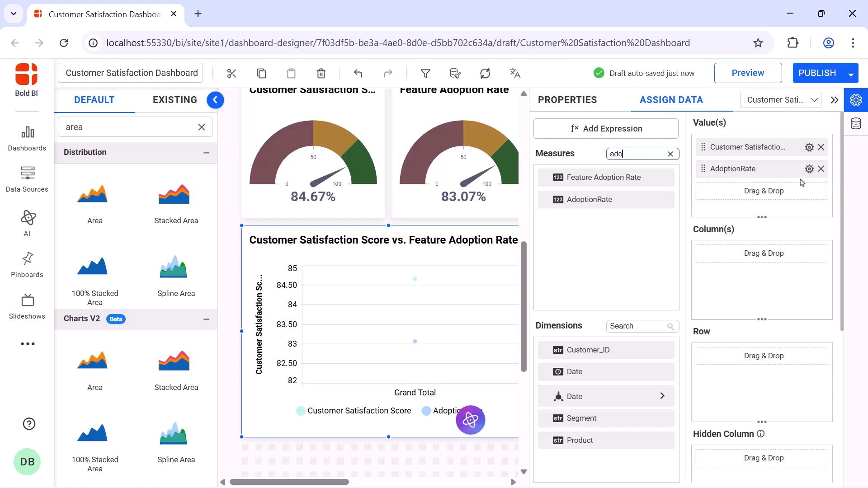
click(809, 169)
click(807, 192)
text(Feature Adoption Rate)
key(Return)
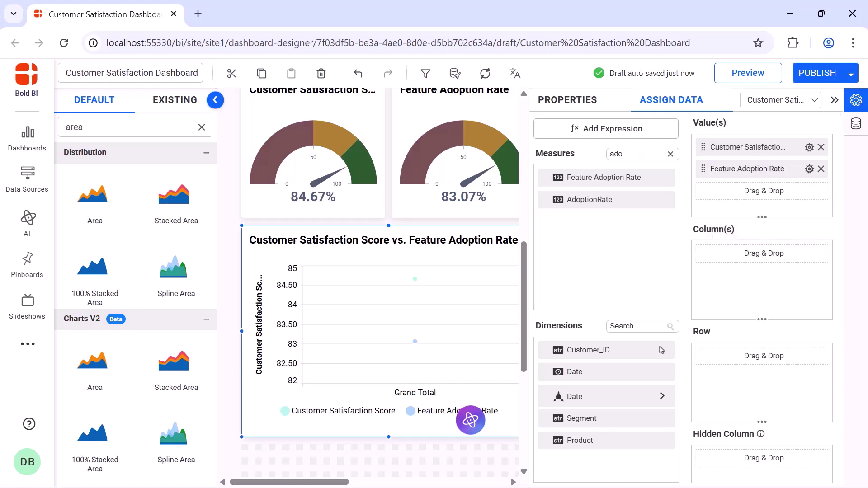
Assign Date as the area chart's column and group it by month and year
drag(662, 372, 712, 284)
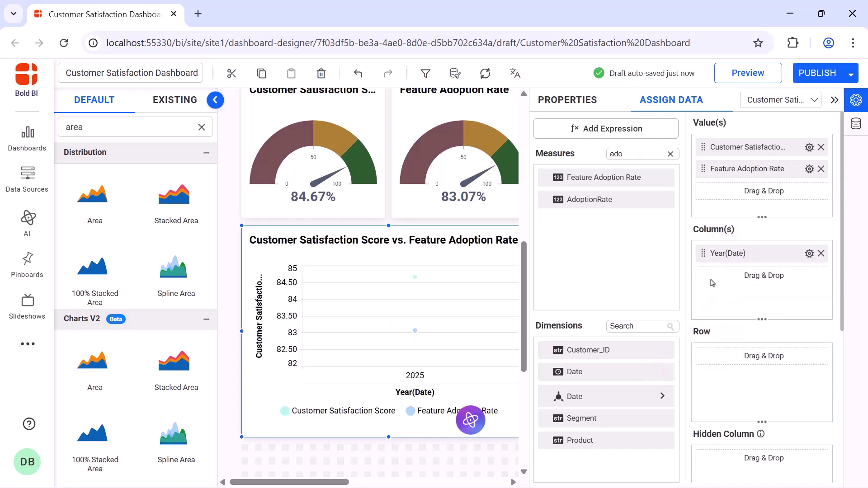
click(810, 254)
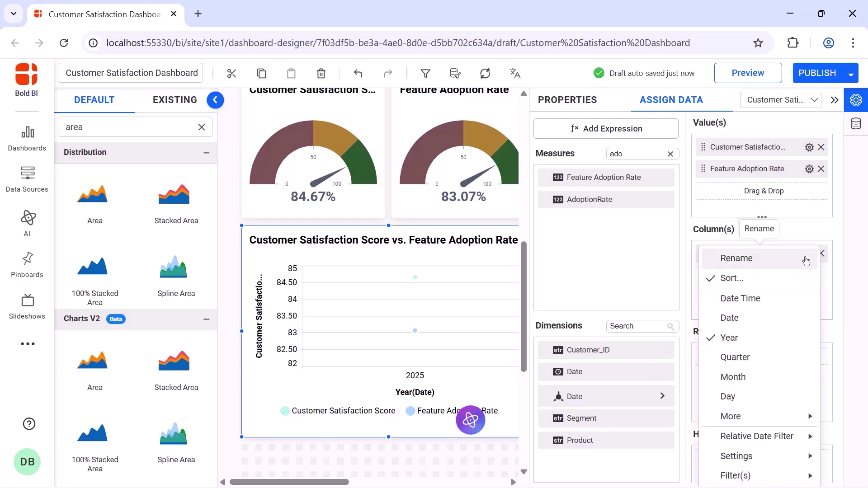
mouse_move(753, 417)
click(663, 302)
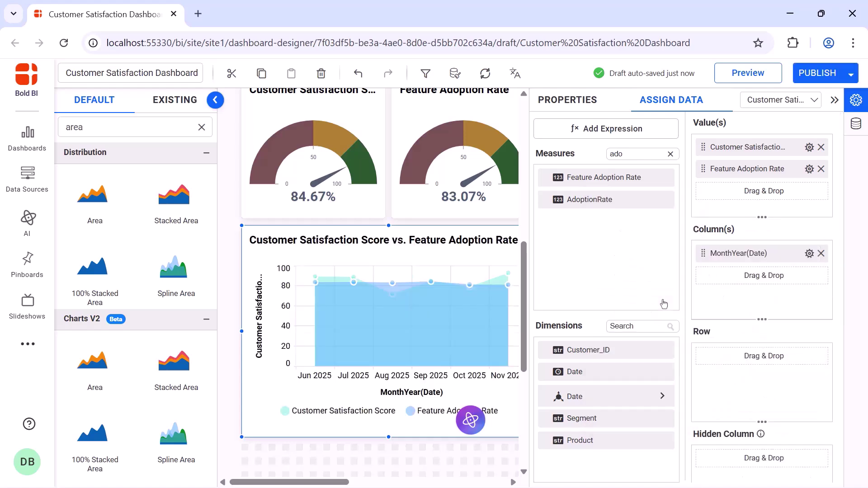
Enable animation and value labels for the Customer Satisfaction Score vs. Feature Adoption Rate area chart
click(567, 100)
scroll(674, 201, down, 5)
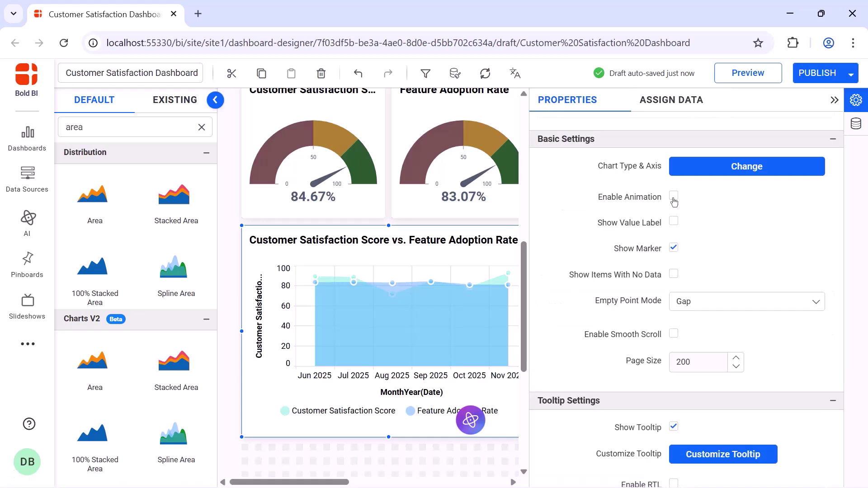
click(674, 196)
click(674, 222)
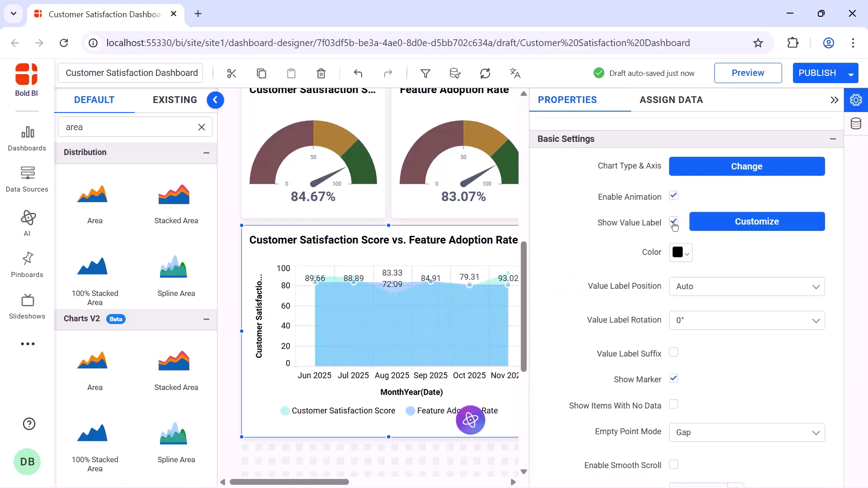
Set the area chart's legend position to Top and its legend shape to Series Type
scroll(674, 204, down, 10)
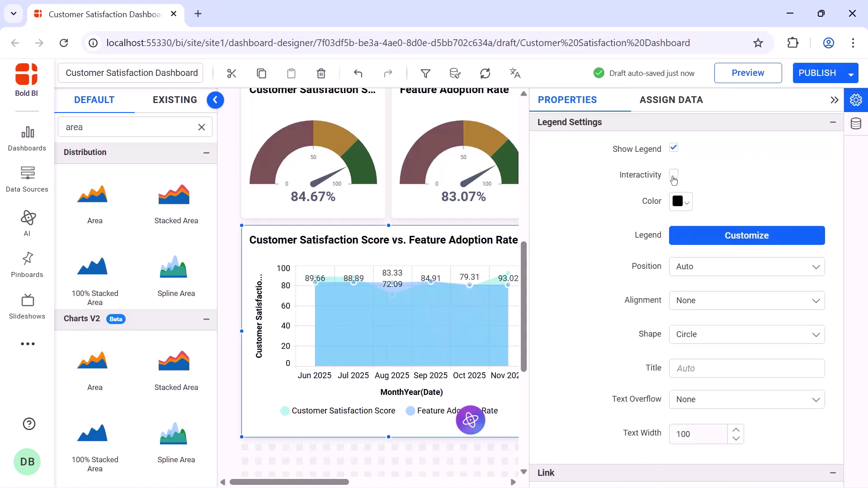
click(702, 268)
click(707, 305)
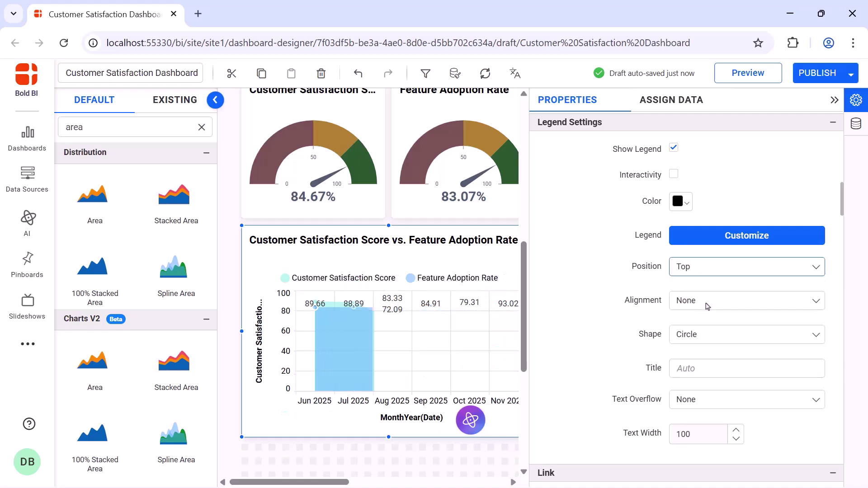
click(710, 334)
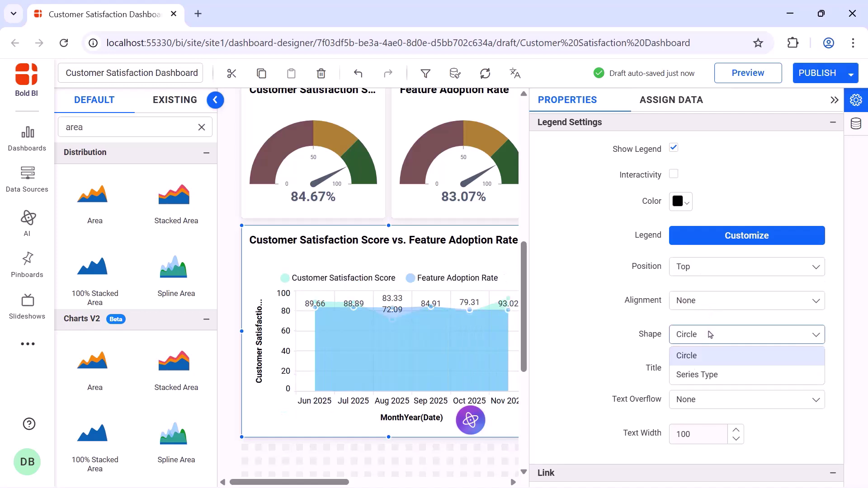
click(723, 375)
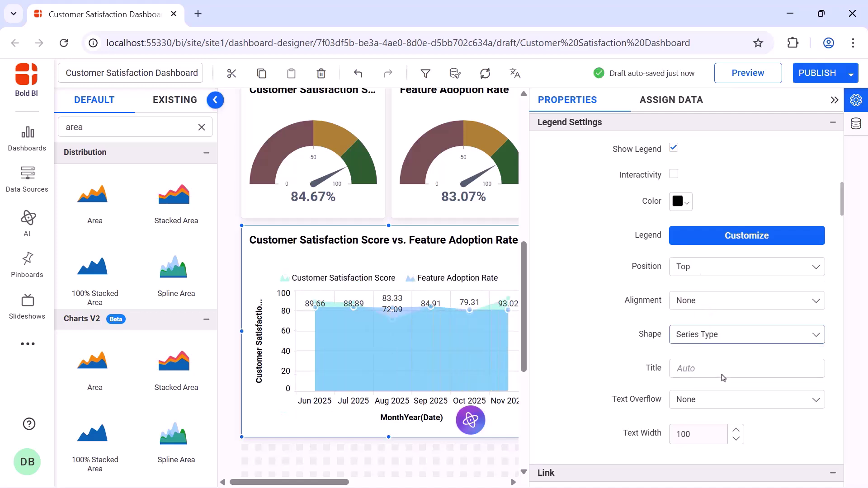
Hide the axis titles of both the category axis and the primary value axis on the area chart
scroll(722, 378, down, 5)
click(674, 273)
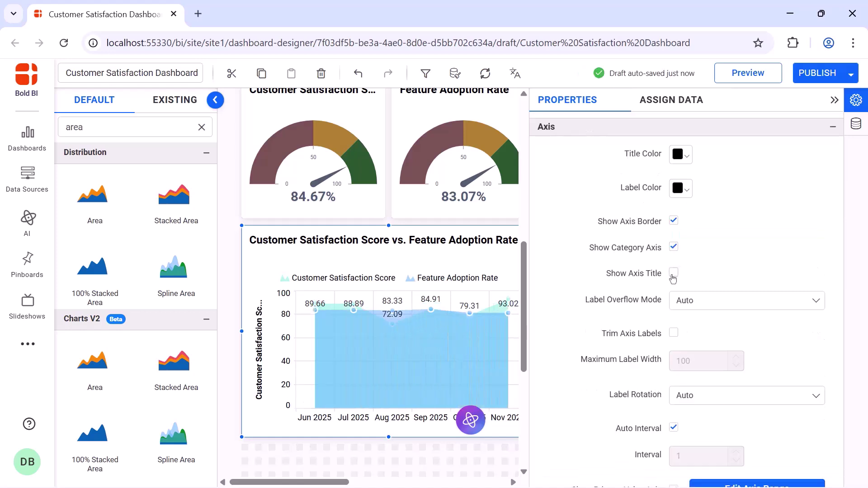
scroll(673, 351, down, 4)
click(674, 349)
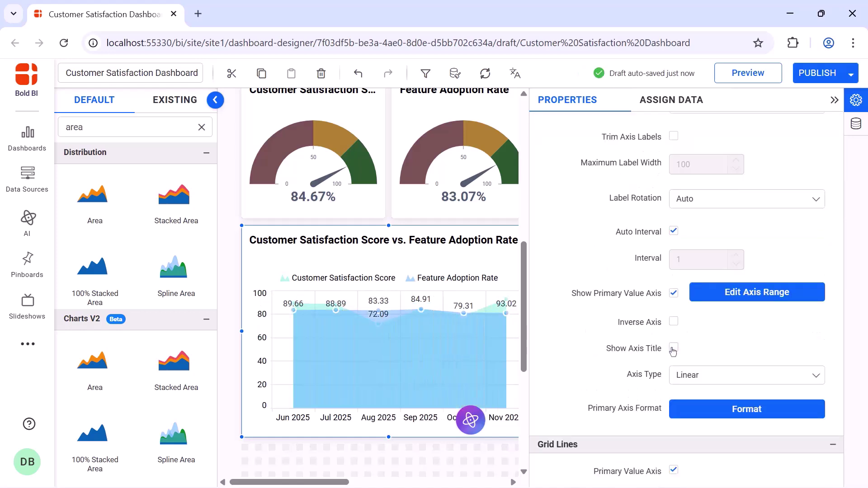
Change the SatisfactionScore series color of the area chart to a solid orange
scroll(674, 351, up, 5)
click(681, 180)
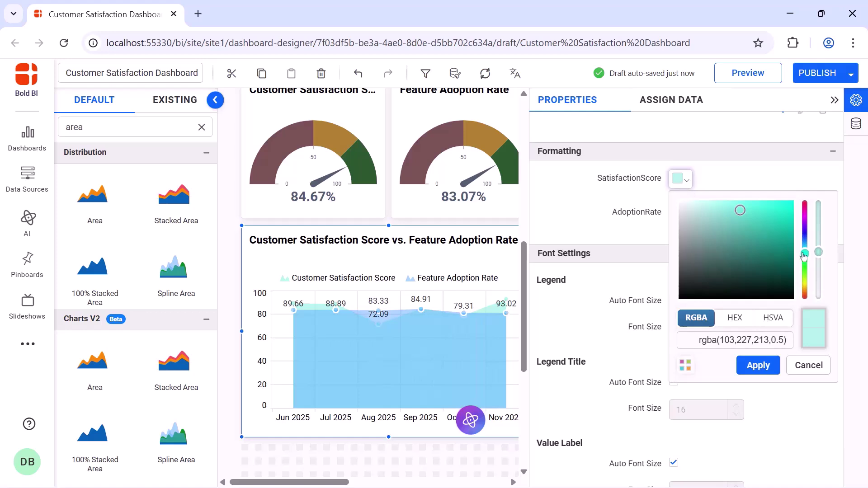
drag(804, 257, 805, 291)
click(790, 211)
click(759, 365)
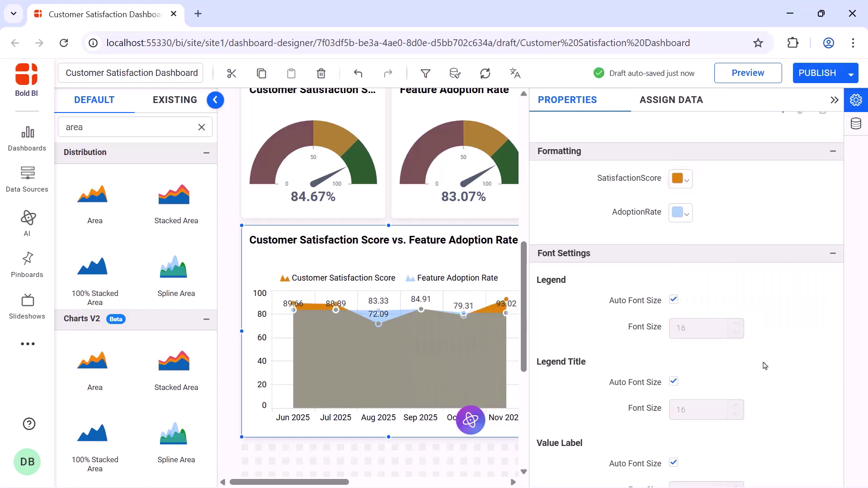
Change the AdoptionRate series color of the area chart to a semi-transparent grey
click(677, 220)
click(681, 289)
click(681, 300)
click(758, 400)
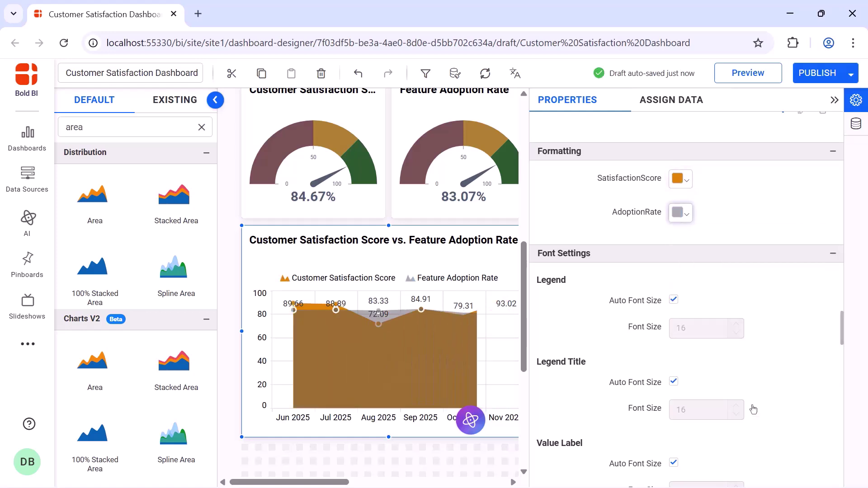
Turn off automatic font sizing for the area chart's legend and value labels and set both font sizes to 12
scroll(753, 409, down, 3)
click(673, 182)
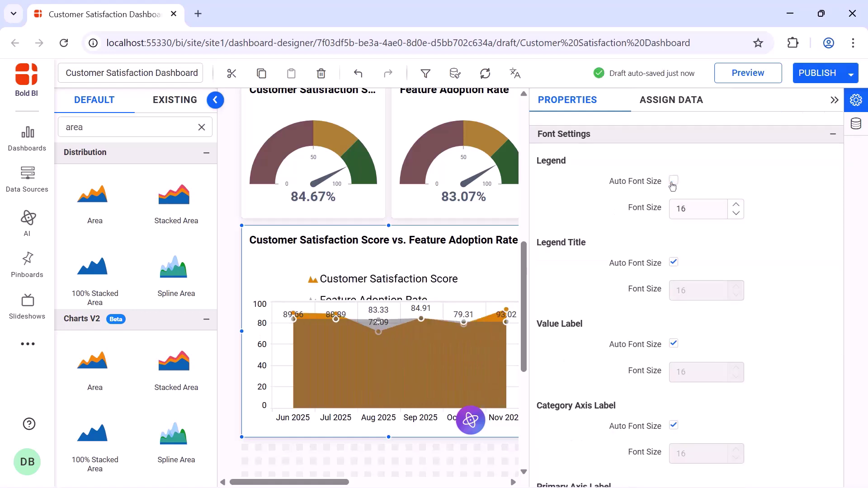
double_click(688, 207)
text(12)
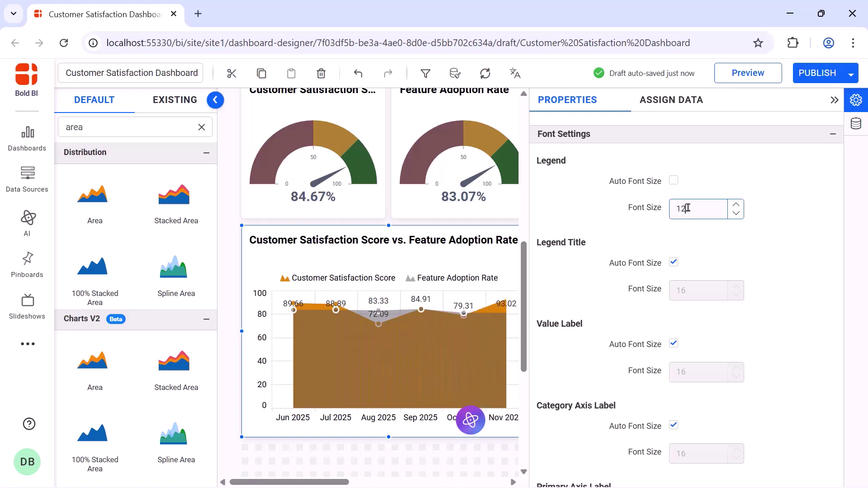
click(674, 345)
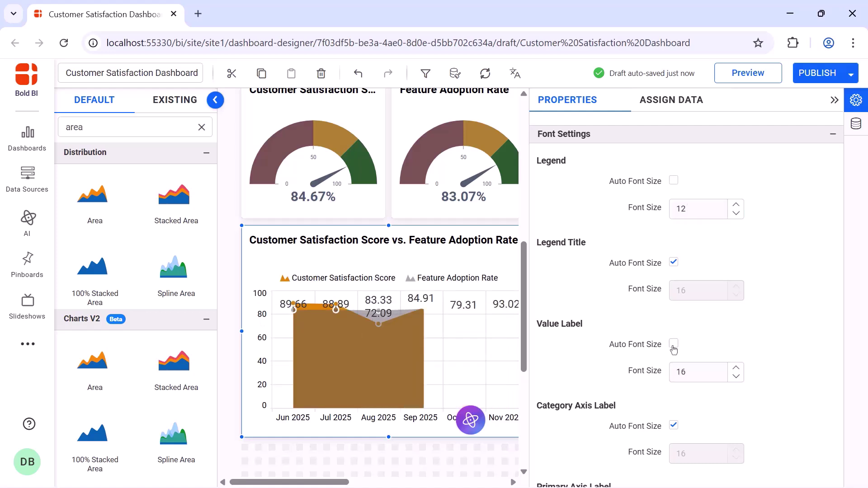
double_click(698, 370)
text(12)
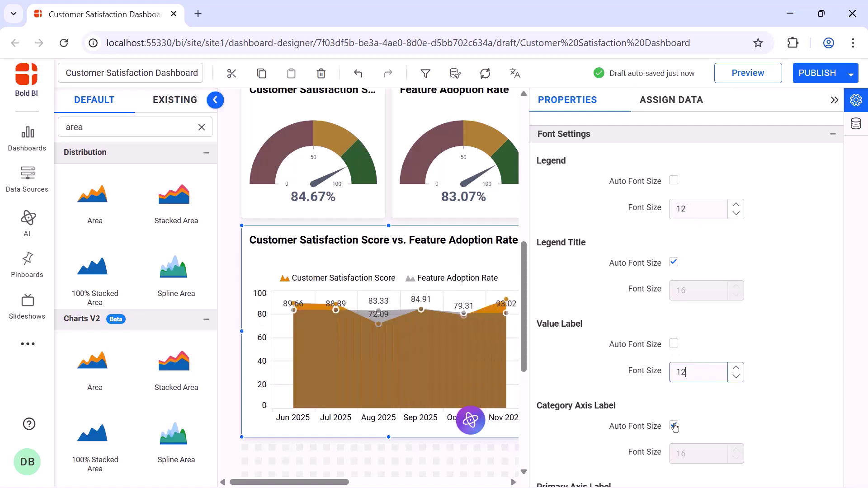
Turn off automatic font sizing for the category and primary axis labels and set both font sizes to 12
click(674, 426)
double_click(695, 451)
text(12)
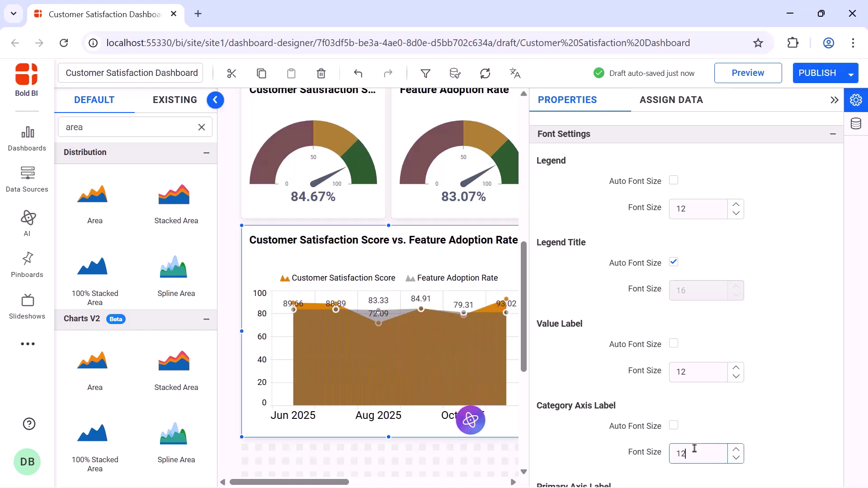
scroll(694, 448, down, 5)
click(674, 271)
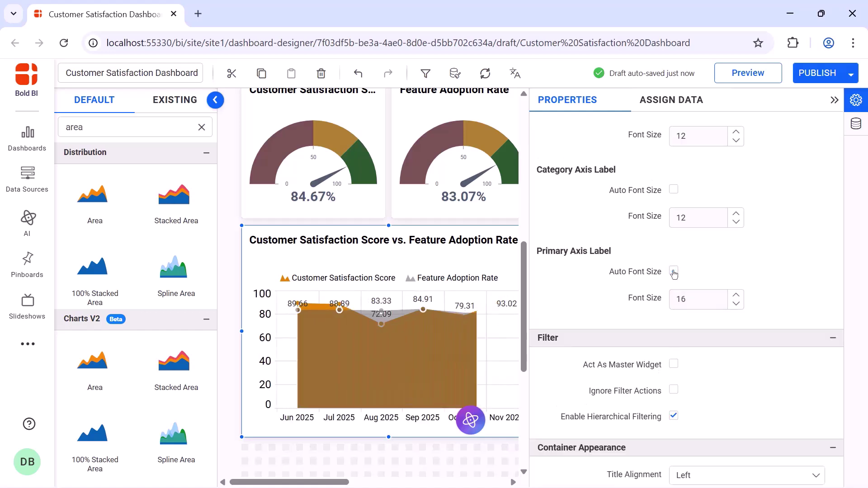
double_click(688, 297)
text(12)
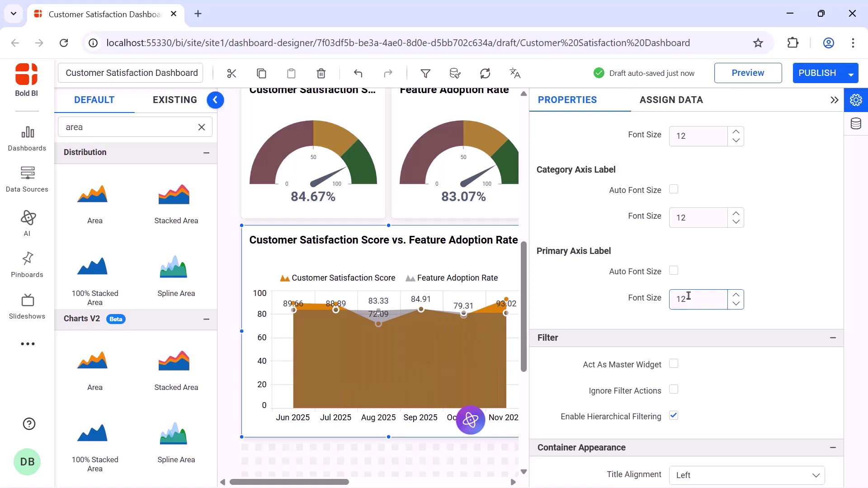
Turn off the area chart title's automatic font size, set it to 16, and collapse the chart's settings
scroll(675, 229, down, 7)
click(674, 228)
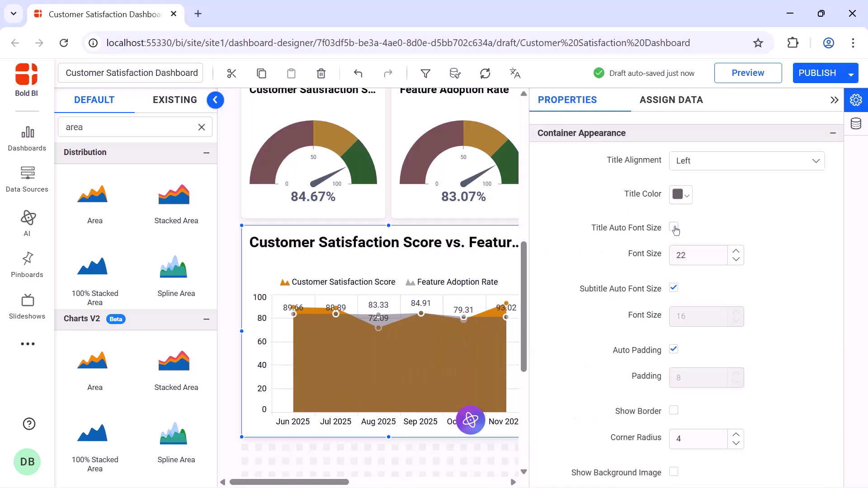
double_click(684, 255)
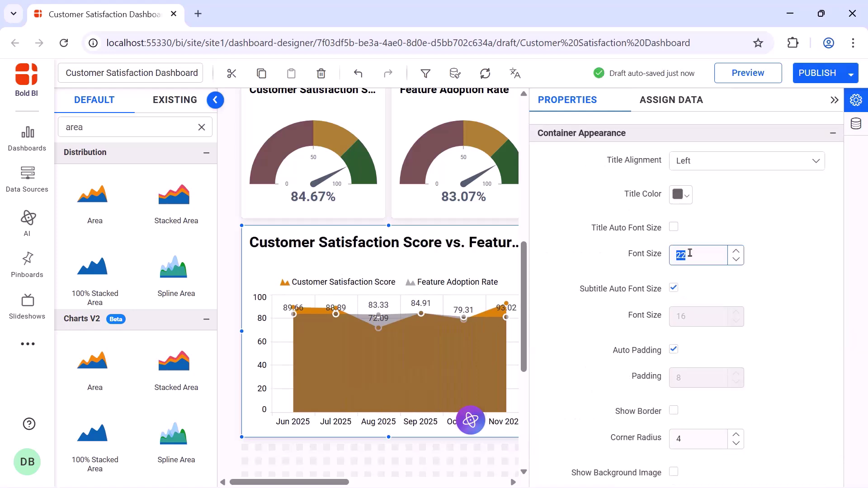
text(16)
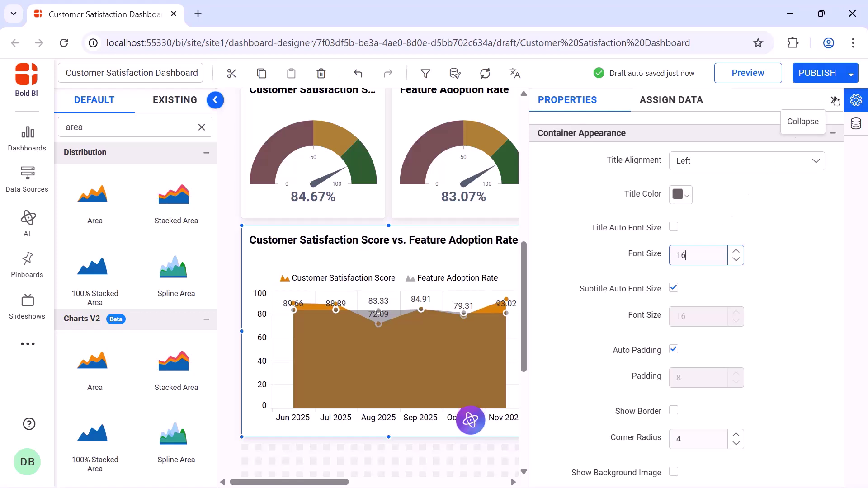
click(835, 100)
Add a Column chart beside the area chart and enlarge it to match the width of the spline chart above
click(202, 127)
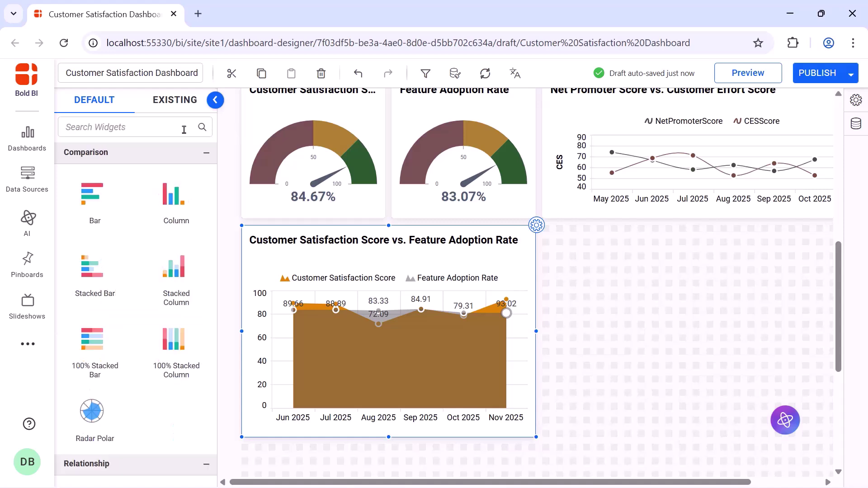
text(colu)
drag(93, 195, 546, 233)
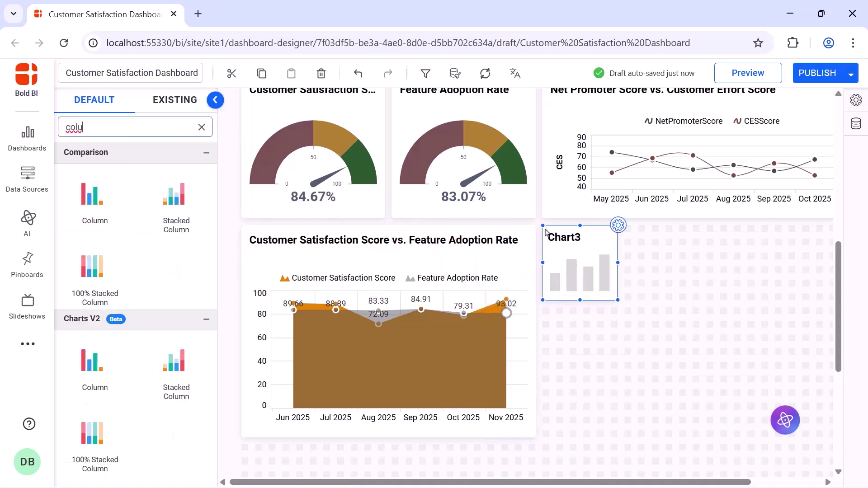
drag(618, 299, 808, 429)
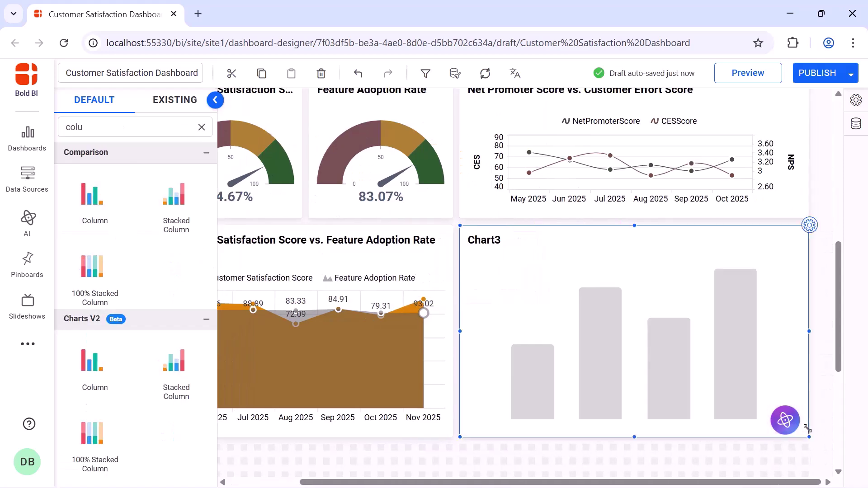
Rename the new column chart Customers and Customer Retention Rate
click(809, 226)
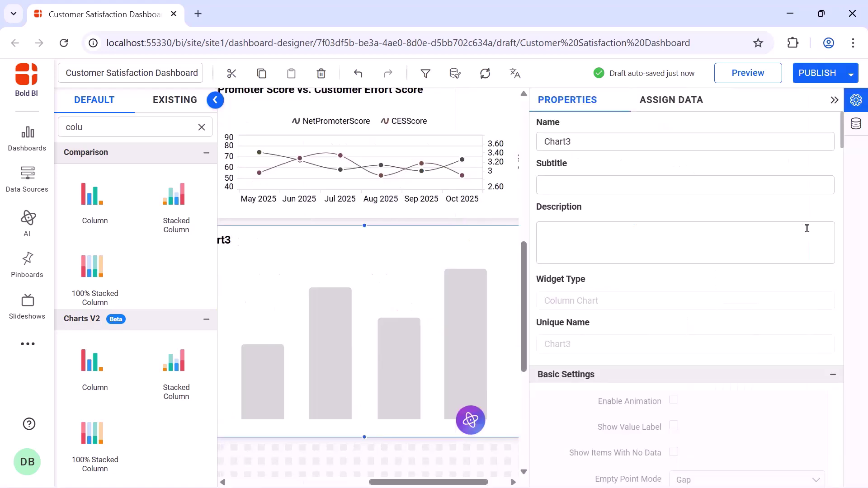
click(798, 144)
key(ctrl+a)
key(BackSpace)
text(Customers and Customer Retention Rate)
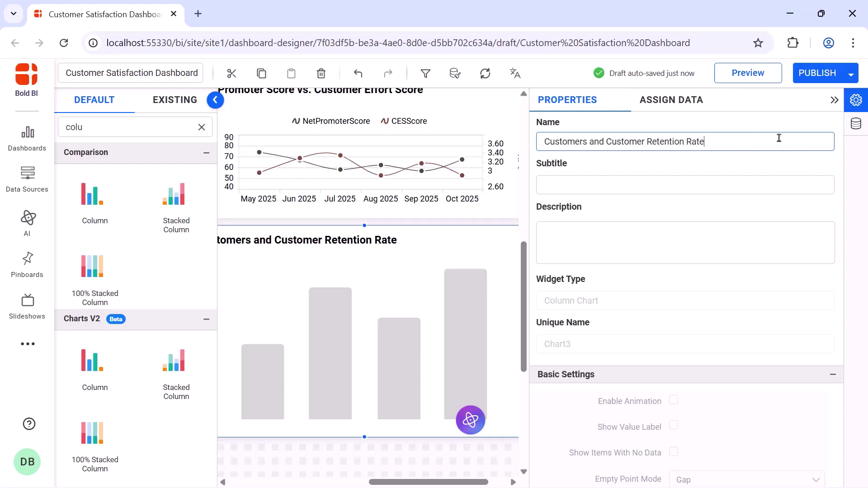
Assign Customer_ID as a value of the column chart and rename it Customer
click(686, 106)
drag(588, 351, 700, 179)
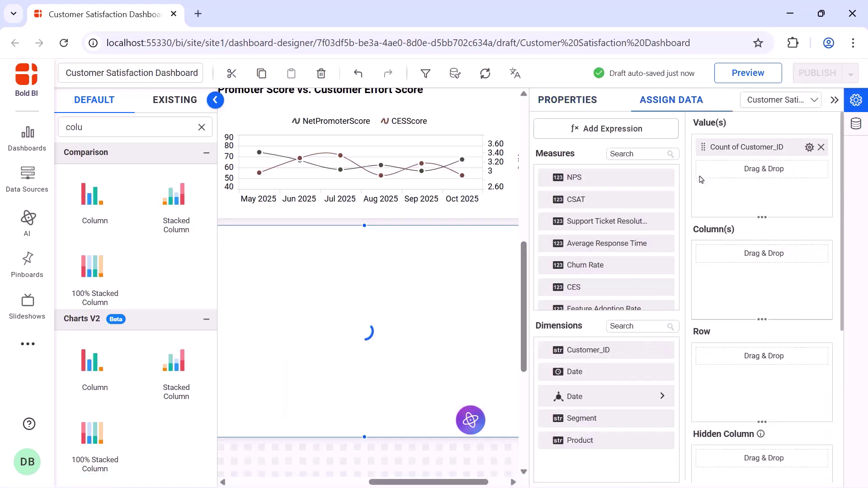
click(809, 147)
click(810, 168)
text(Customer)
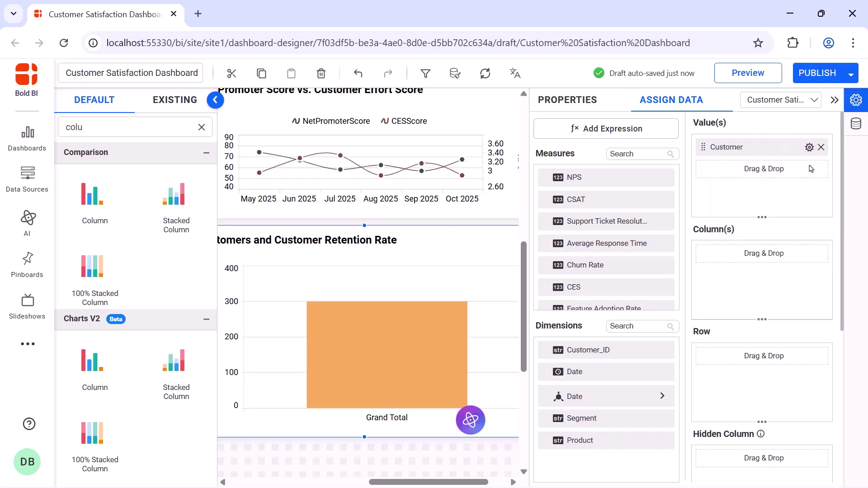
Add Retention Rate as the column chart's second value and rename it Customer Retention Rate
click(642, 154)
text(re)
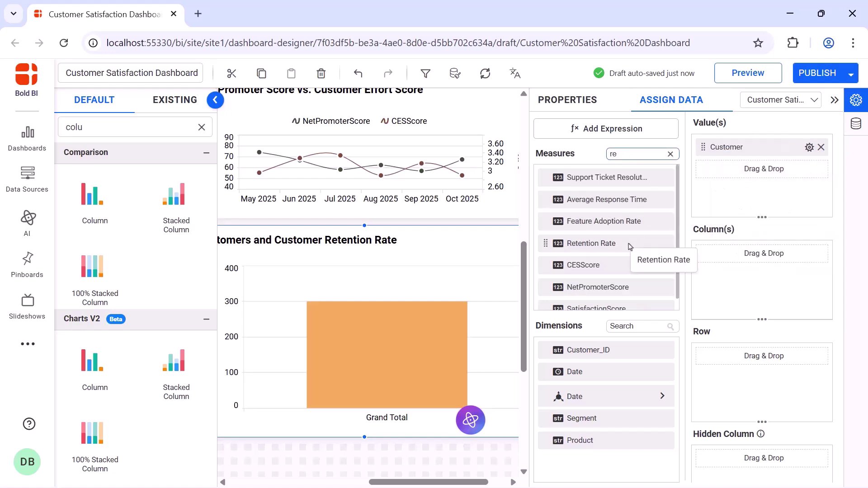
drag(630, 247, 765, 181)
click(809, 169)
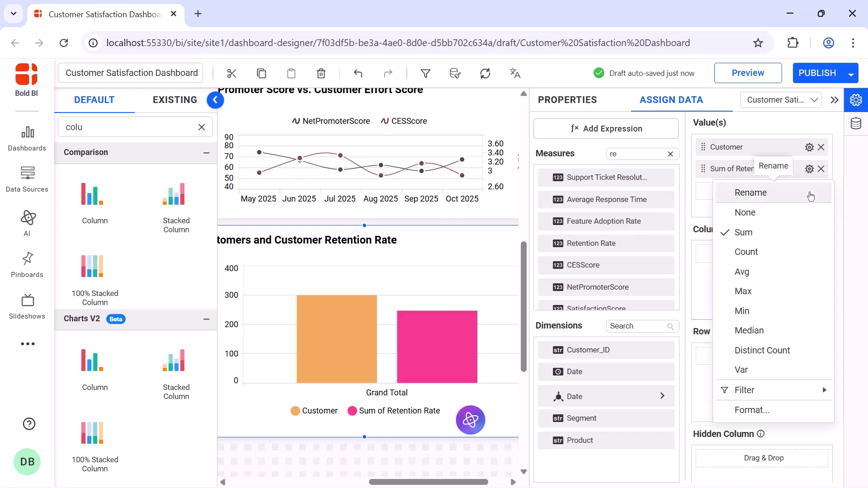
click(751, 192)
text(Customer Retention Rate)
key(Return)
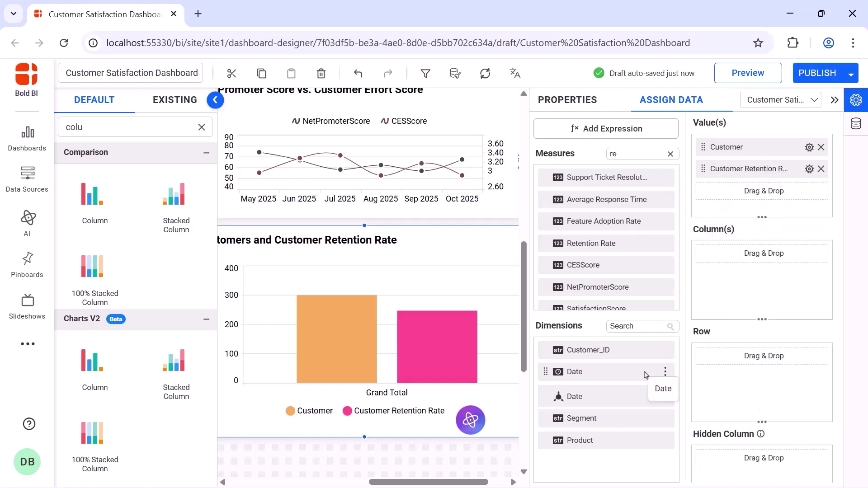
Assign Date as the column chart's column and group it by Month Year
drag(644, 375, 704, 280)
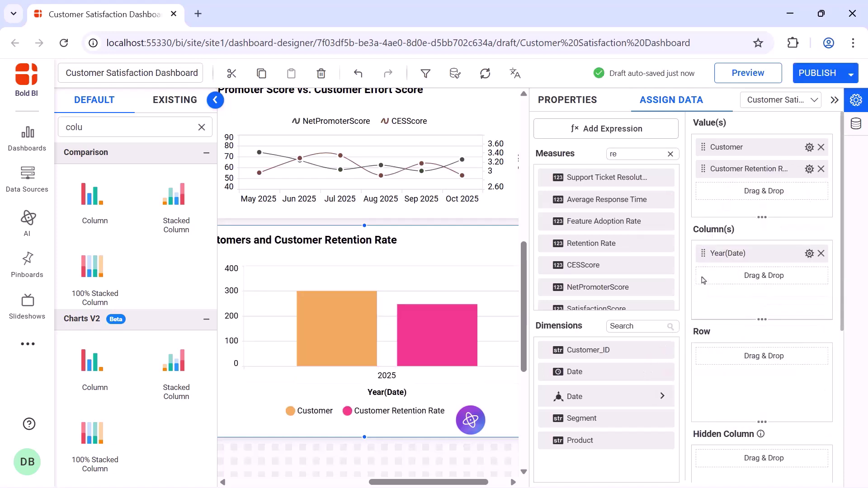
click(809, 254)
mouse_move(756, 414)
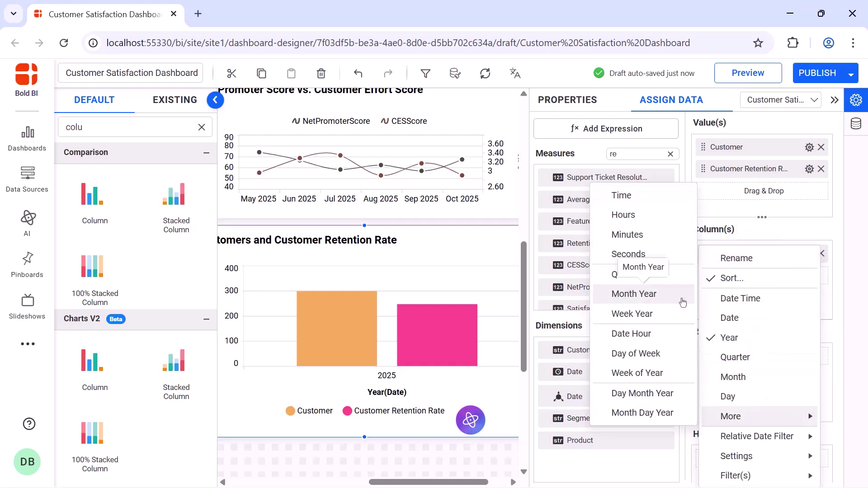
click(633, 291)
Change the Retention Rate series of the Customers and Customer Retention Rate chart to Spline and plot it on the secondary axis
click(568, 98)
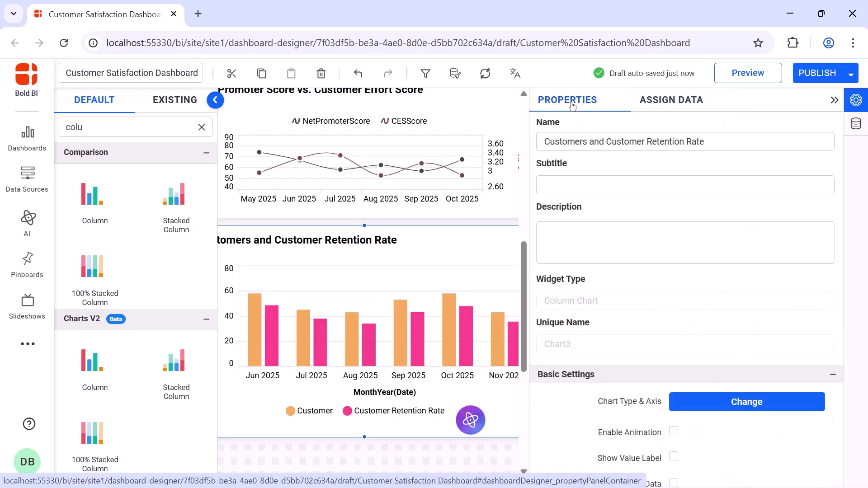
scroll(732, 177, down, 5)
click(732, 176)
click(473, 249)
click(452, 285)
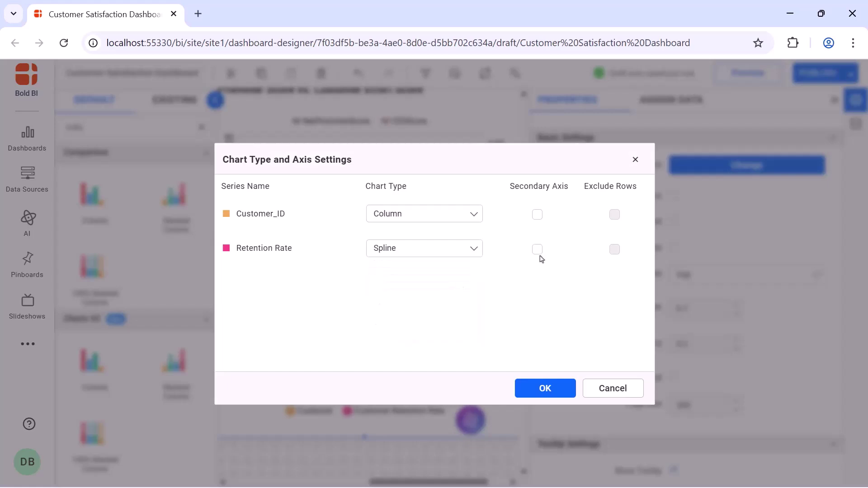
click(538, 249)
click(545, 388)
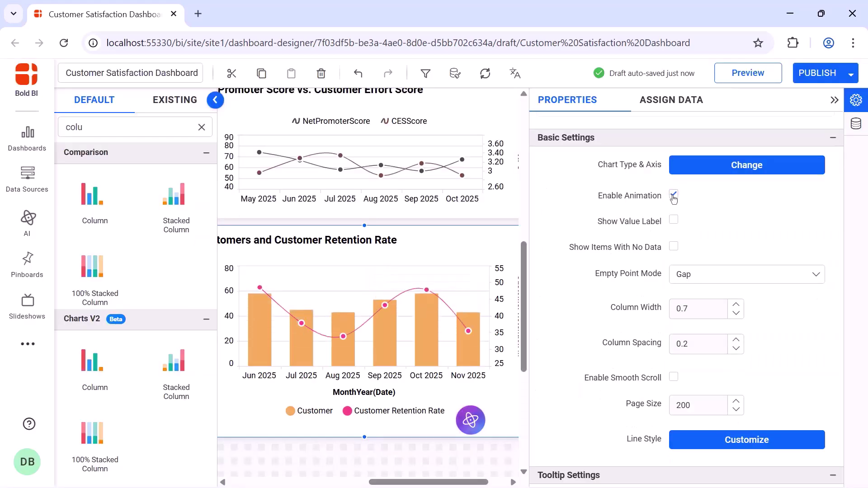
Enable animation and value labels, and set the legend to non-interactive, positioned Top, with Series Type shapes
click(673, 220)
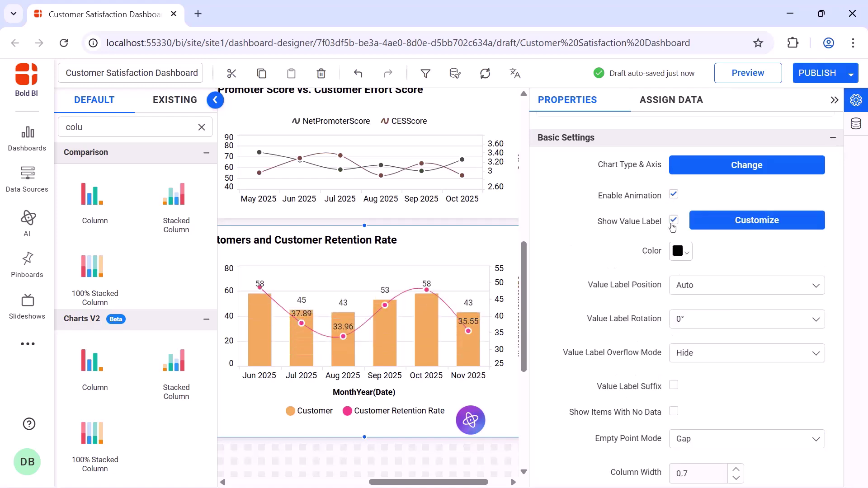
scroll(674, 217, down, 5)
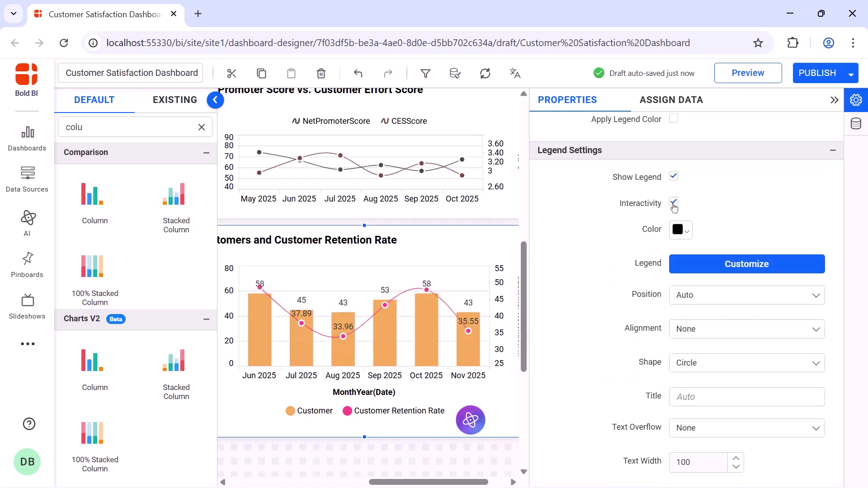
click(718, 295)
click(722, 334)
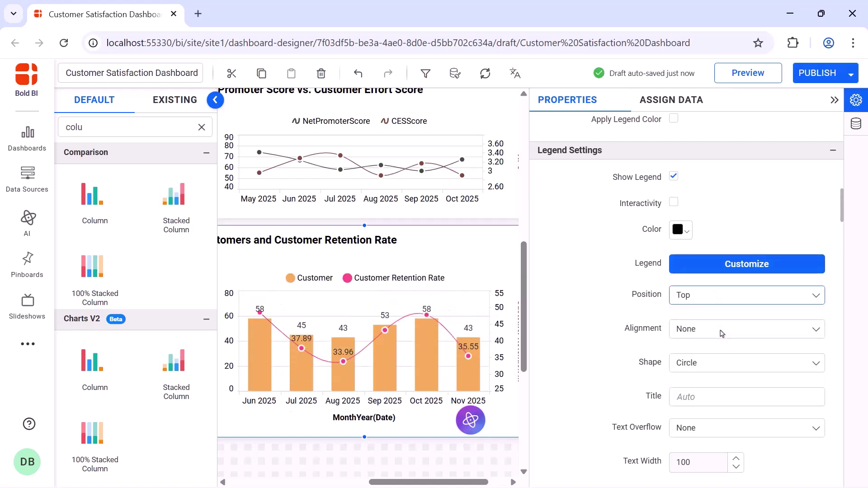
click(723, 362)
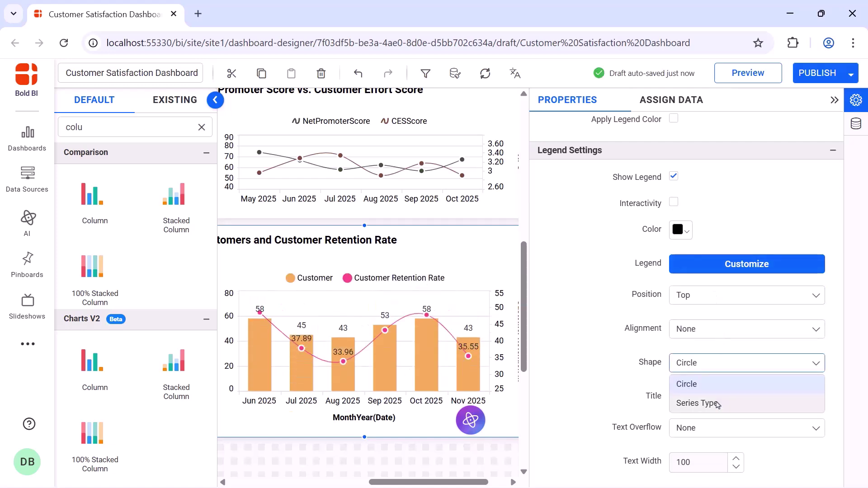
click(717, 403)
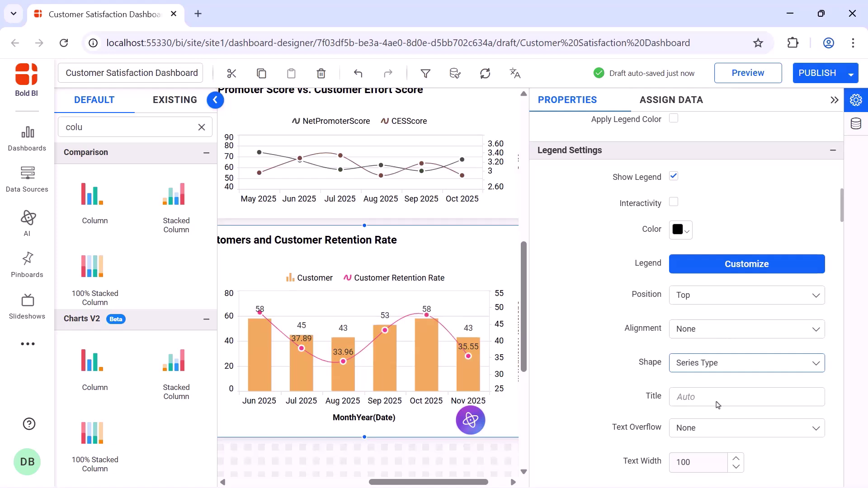
Hide the category, primary value and secondary value axis titles of the customer retention chart
scroll(696, 344, down, 10)
click(674, 283)
scroll(674, 240, down, 5)
click(674, 200)
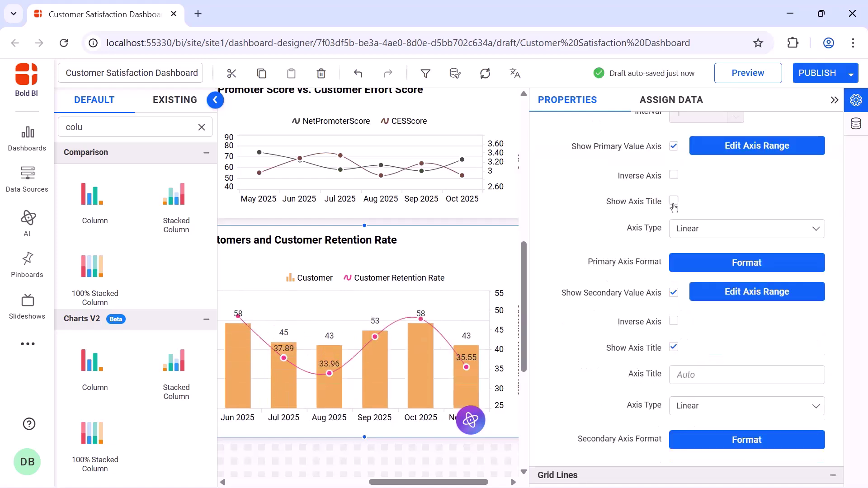
click(674, 348)
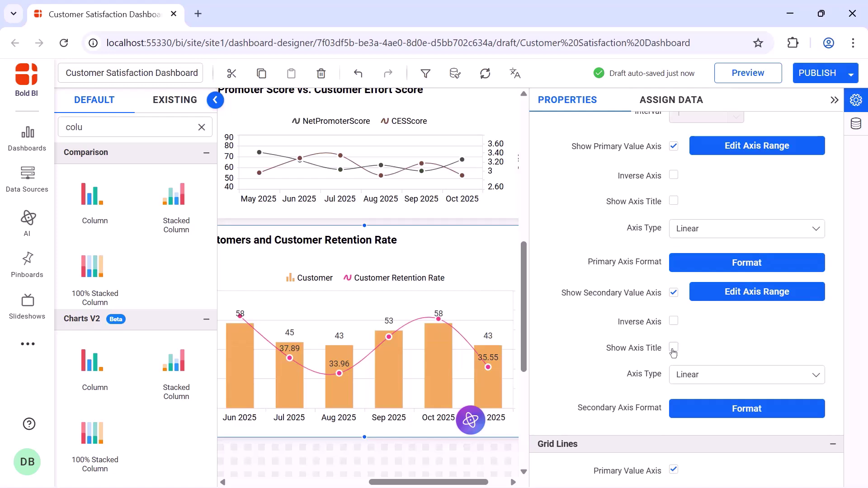
Color the Customer_ID columns light peach and the Retention Rate line indigo blue
scroll(674, 352, down, 5)
click(680, 178)
click(709, 185)
click(756, 365)
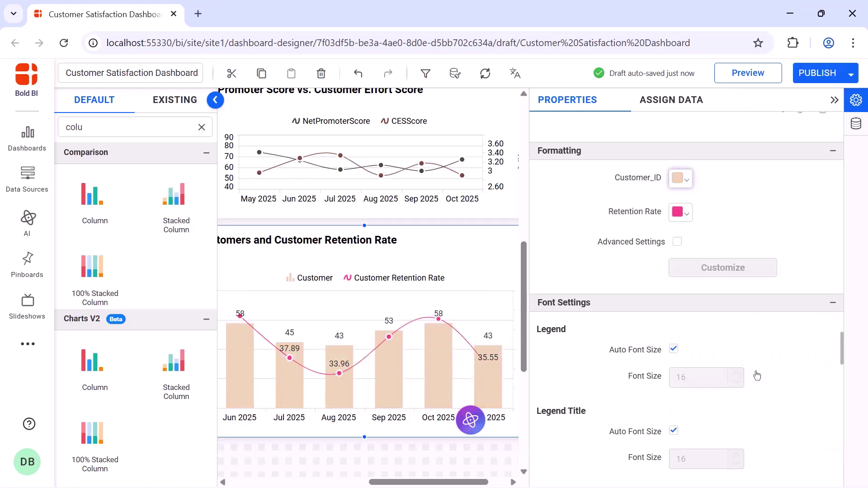
click(681, 212)
click(790, 284)
click(752, 253)
click(758, 398)
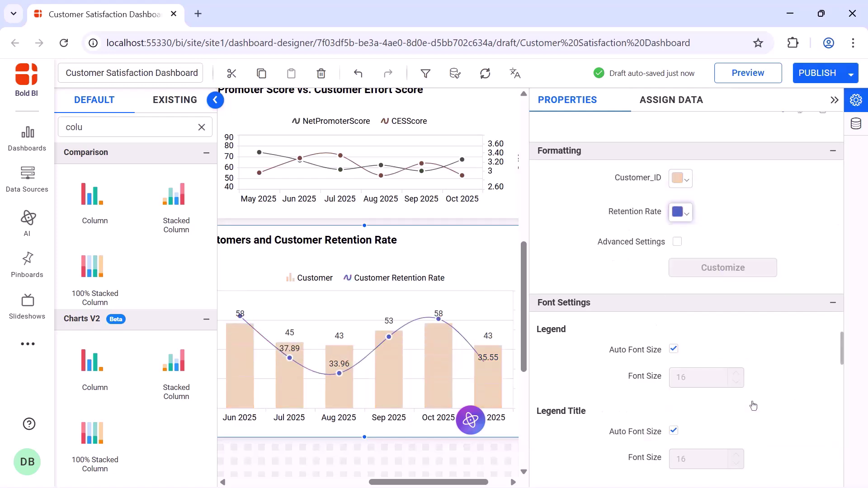
Turn off automatic font size for the chart's legend and value labels and set both to 12
scroll(753, 406, down, 4)
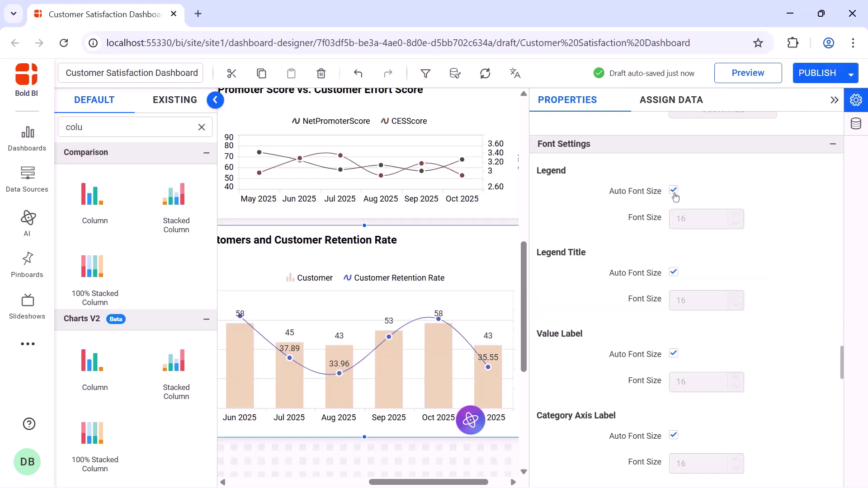
click(673, 190)
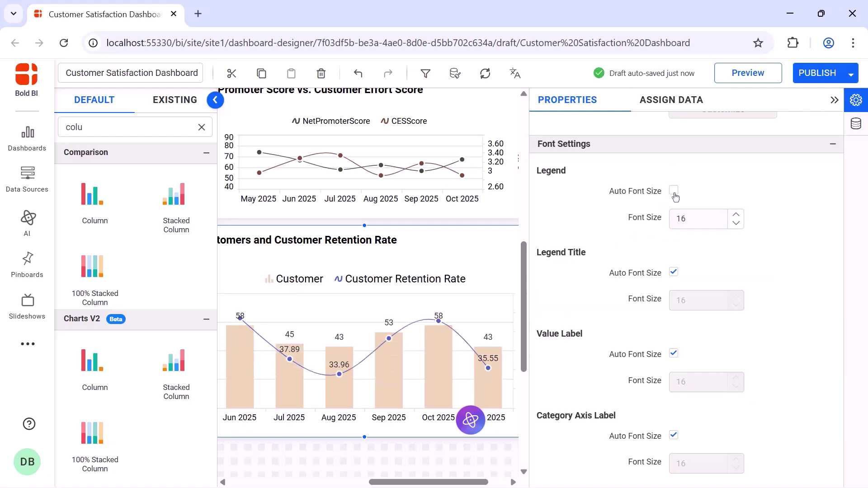
click(693, 215)
text(12)
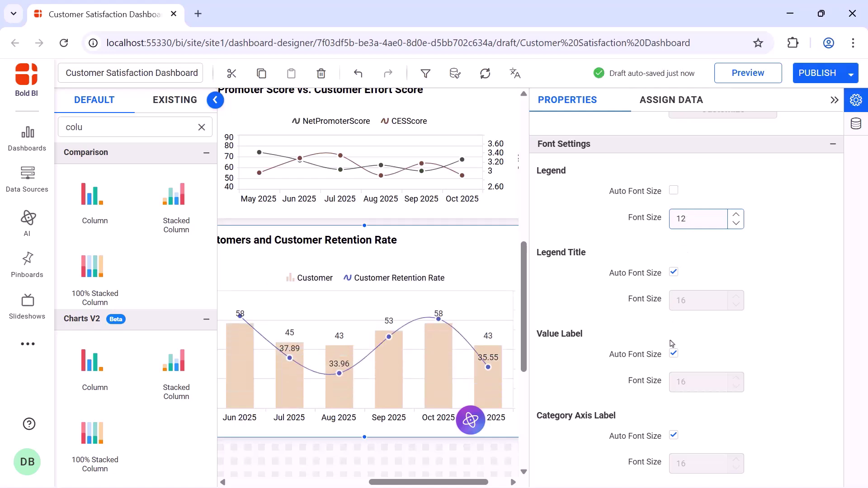
click(674, 355)
click(679, 382)
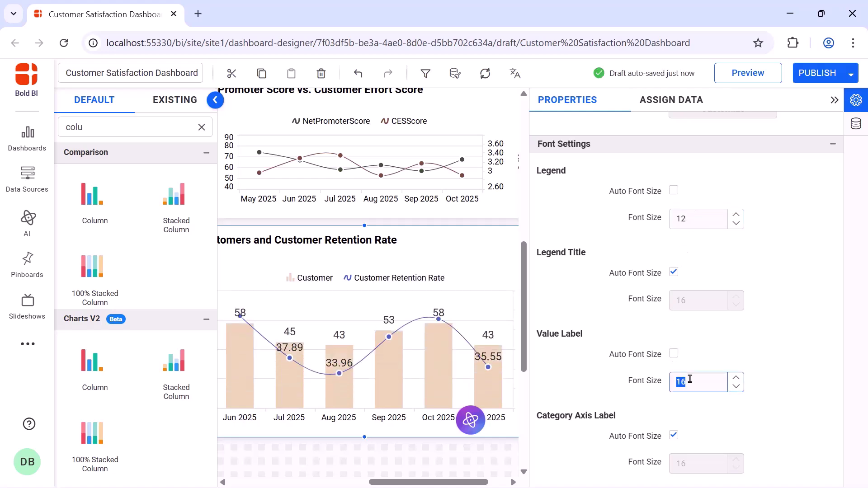
text(12)
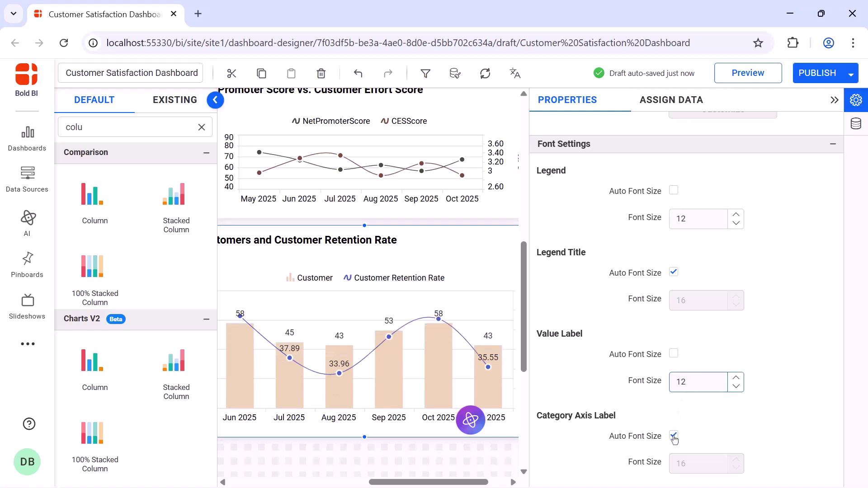
Turn off automatic font size for the category, primary and secondary axis labels and set each to 12
click(674, 436)
click(696, 461)
text(12)
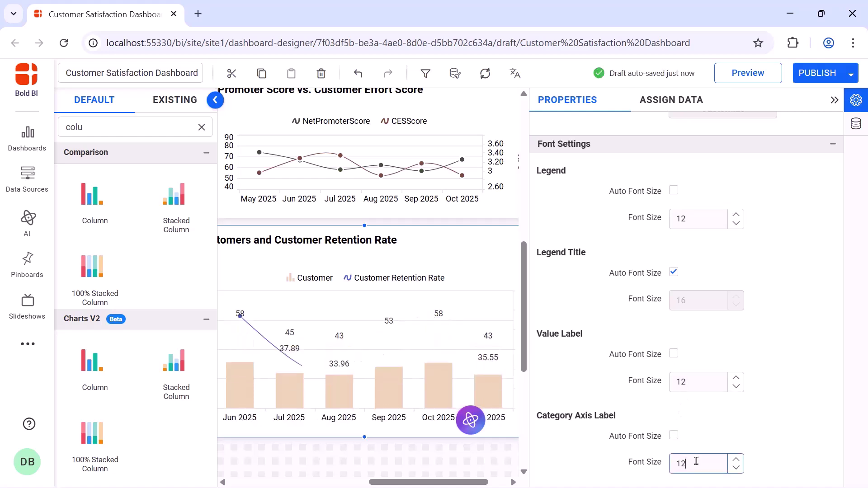
scroll(673, 242, down, 5)
click(674, 241)
click(695, 270)
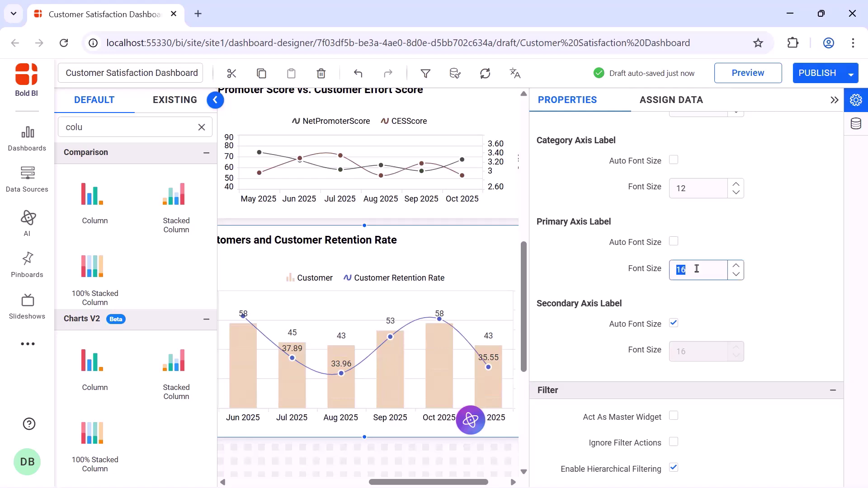
text(12)
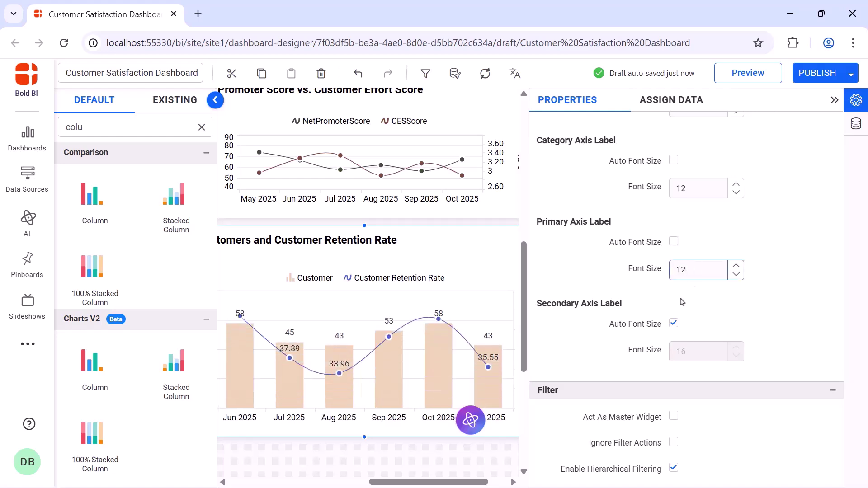
click(674, 323)
click(685, 349)
text(12)
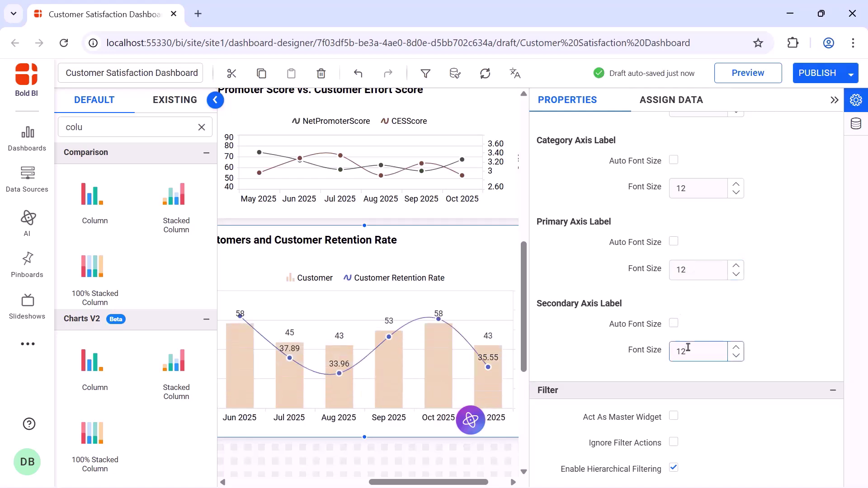
Turn off the chart title's automatic font size, set it to 16, and collapse the chart's settings
scroll(674, 244, down, 7)
click(673, 240)
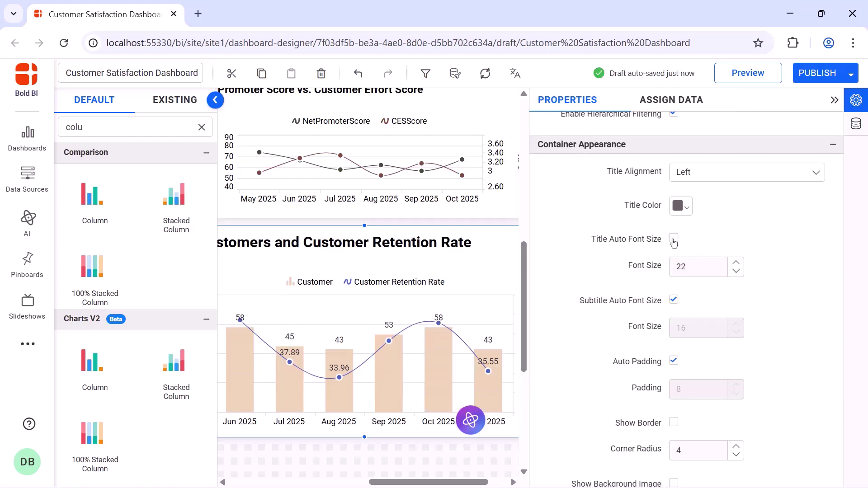
click(695, 261)
text(16)
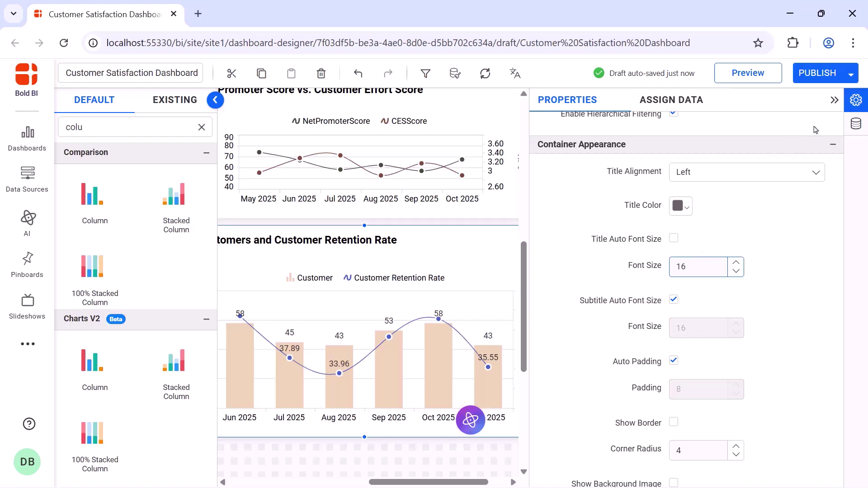
click(835, 101)
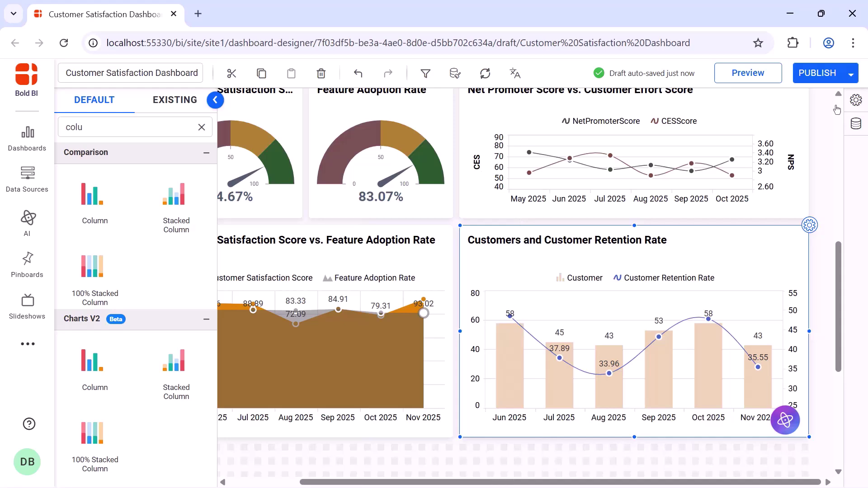
Preview the whole dashboard down to the customer retention chart and return to the designer
click(772, 79)
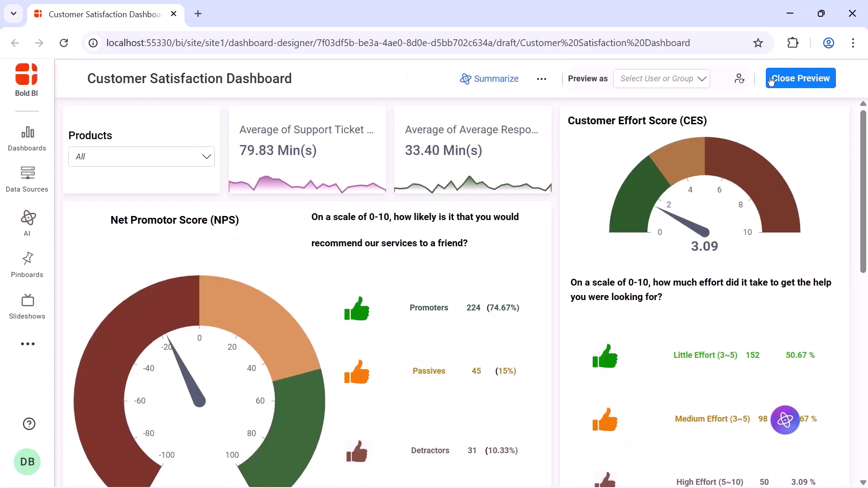
scroll(773, 113, down, 10)
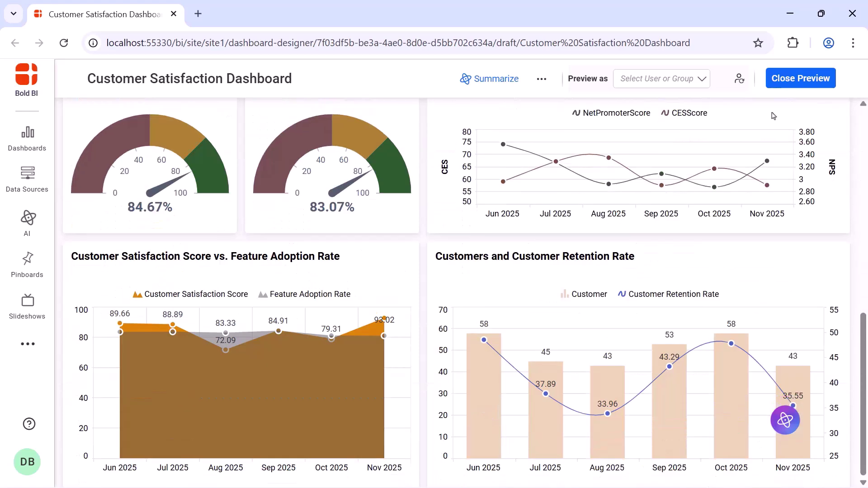
click(804, 82)
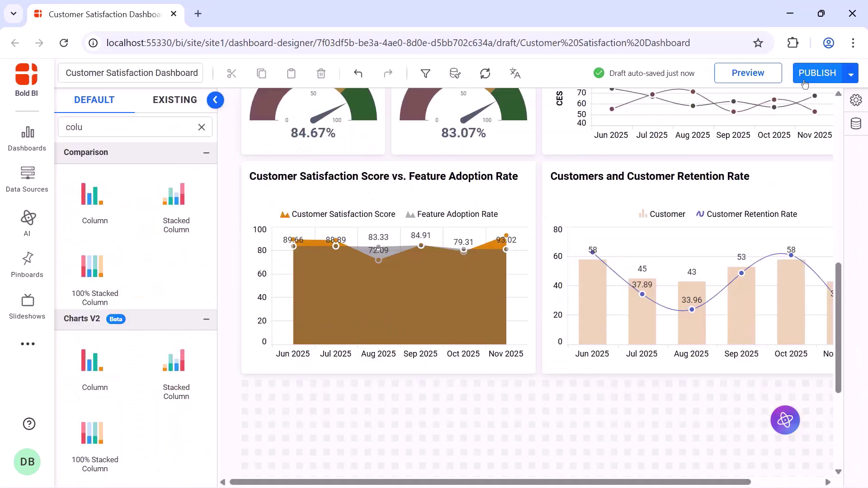
Publish the Customer Satisfaction Dashboard and open the published version for viewing
click(804, 82)
click(564, 436)
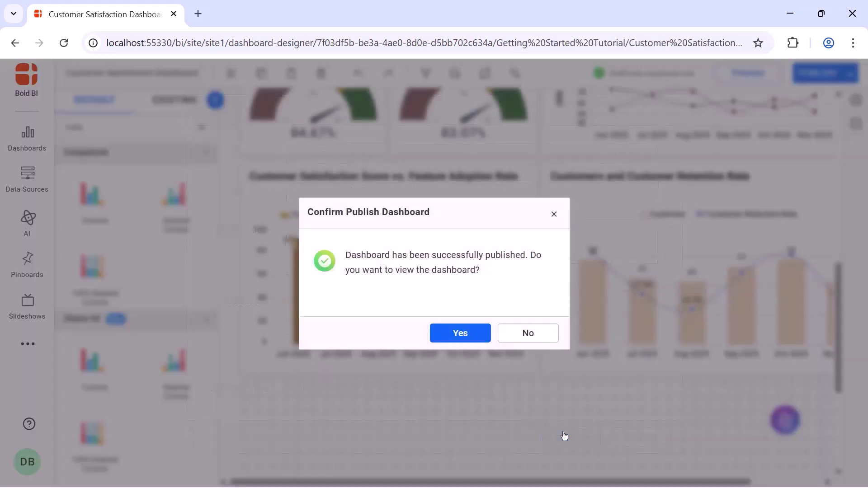
click(468, 336)
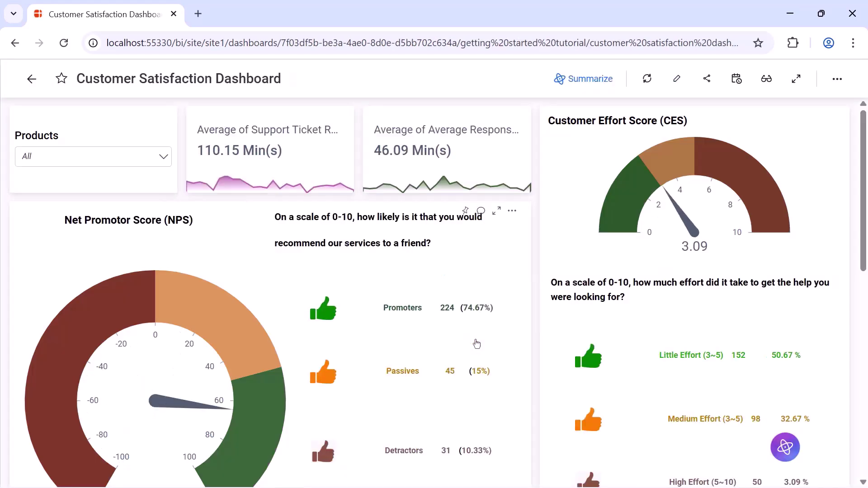